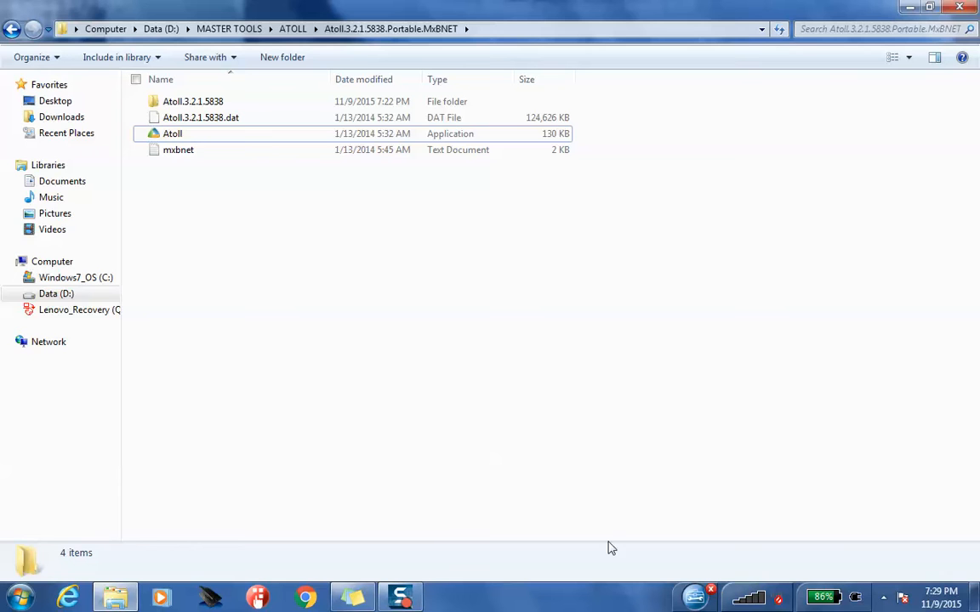
{"action": "left_click", "coordinate": [883, 599]}
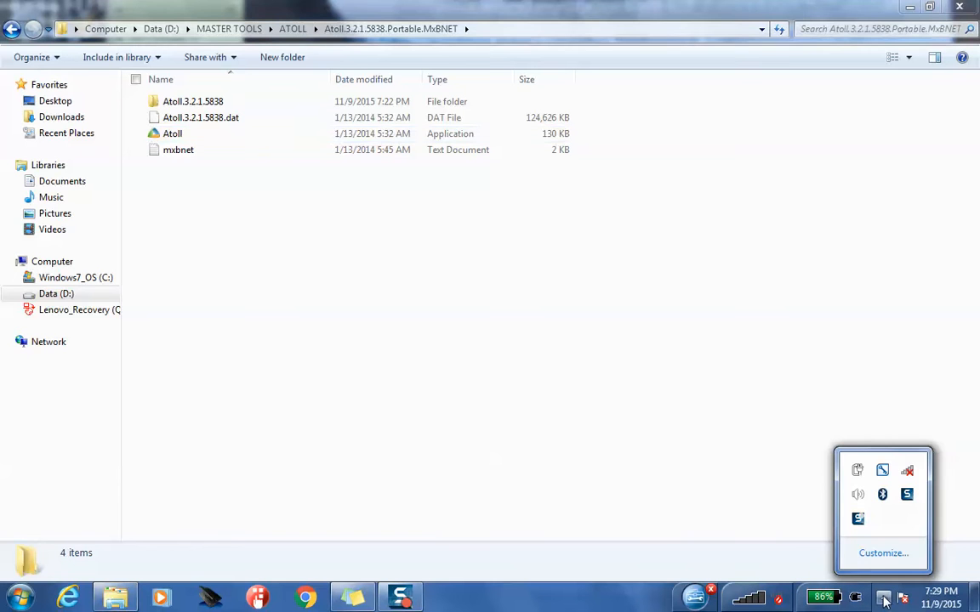
{"action": "left_click", "coordinate": [884, 599]}
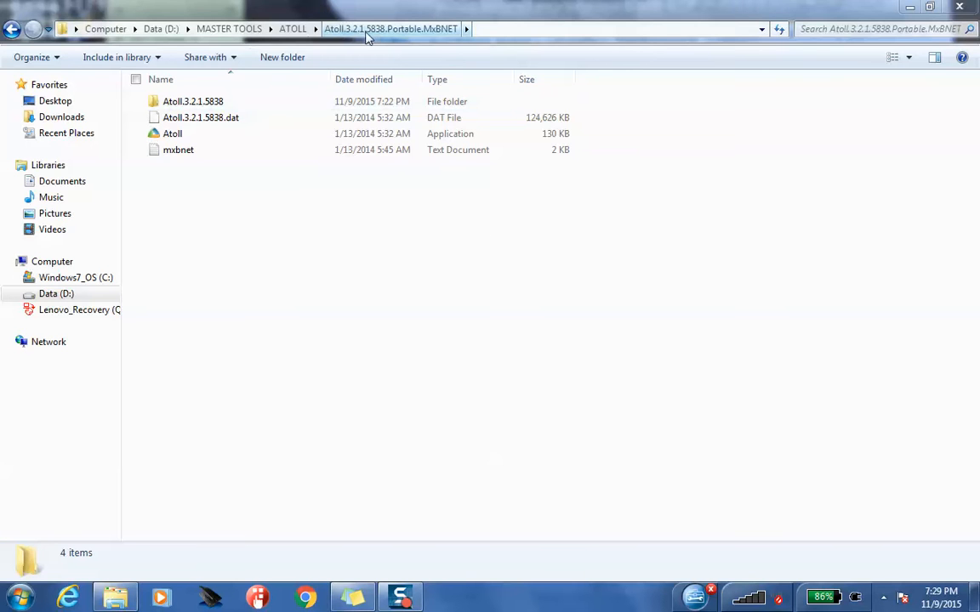
- Launch the Atoll application from the Atoll.3.2.1.5838.Portable.MxBNET folder
{"action": "left_click", "coordinate": [15, 31]}
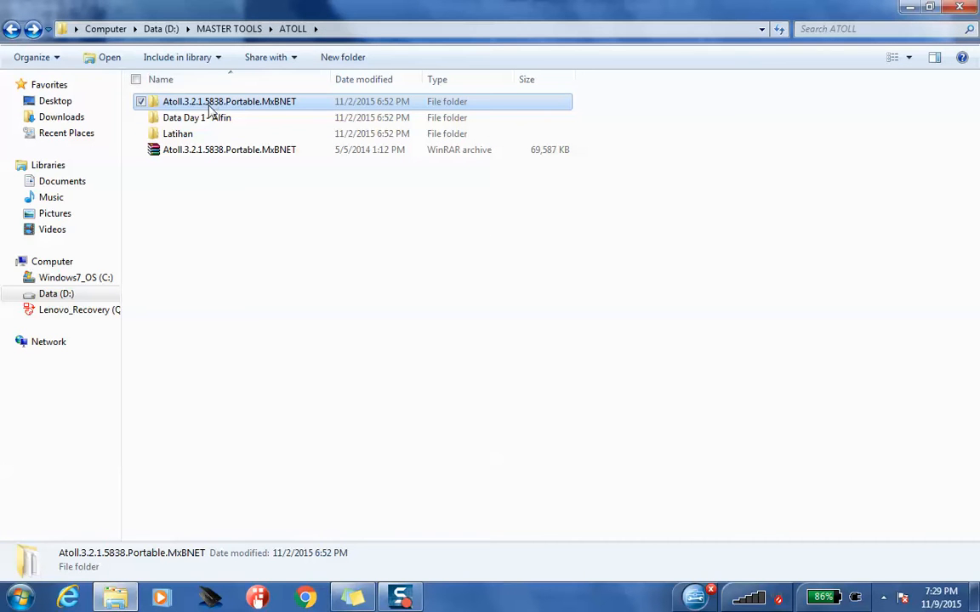
{"action": "double_click", "coordinate": [246, 102]}
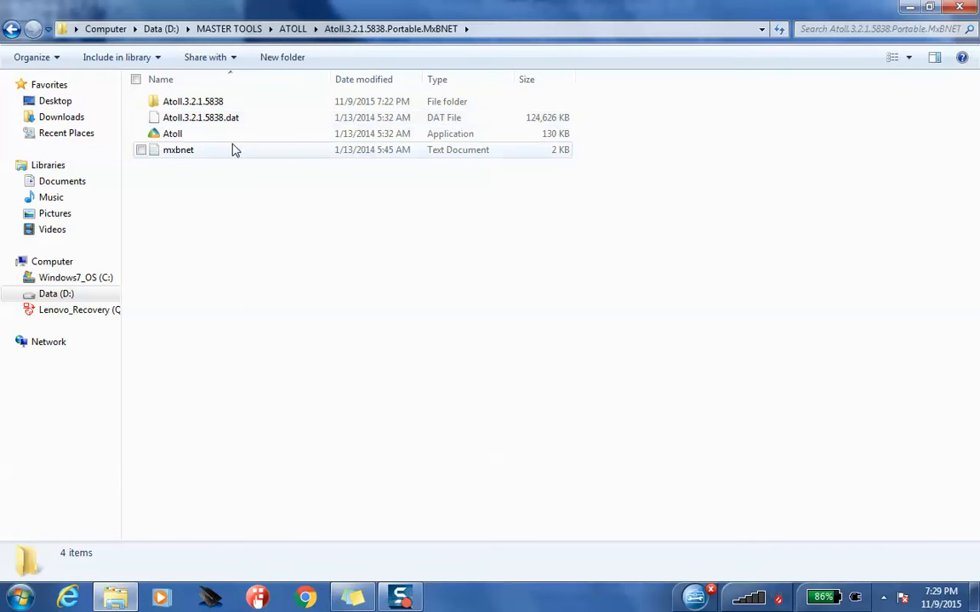
{"action": "left_click", "coordinate": [208, 136]}
{"action": "double_click", "coordinate": [207, 136]}
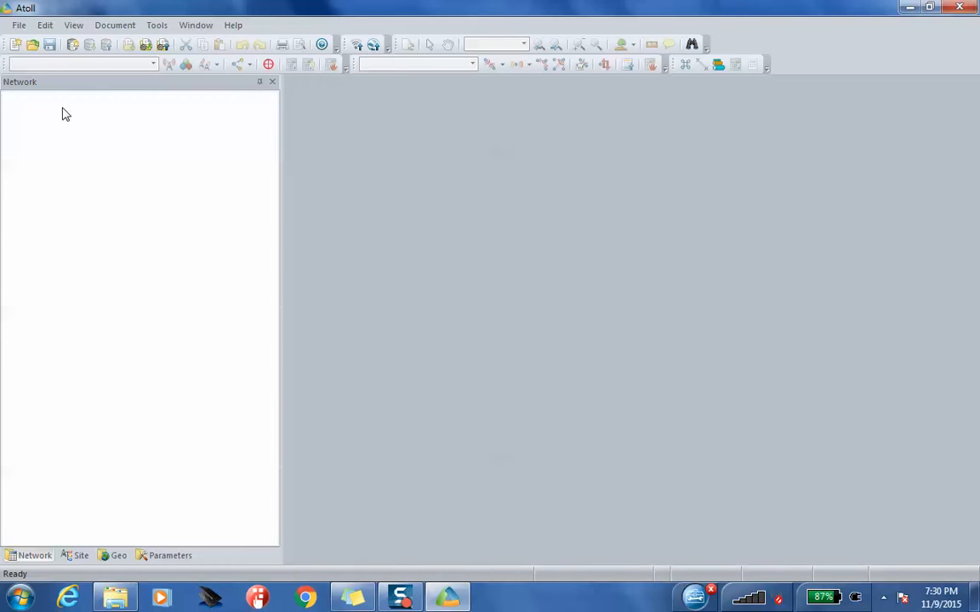
- Create a new project from the LTE document template
{"action": "left_click", "coordinate": [19, 25]}
{"action": "mouse_move", "coordinate": [35, 41]}
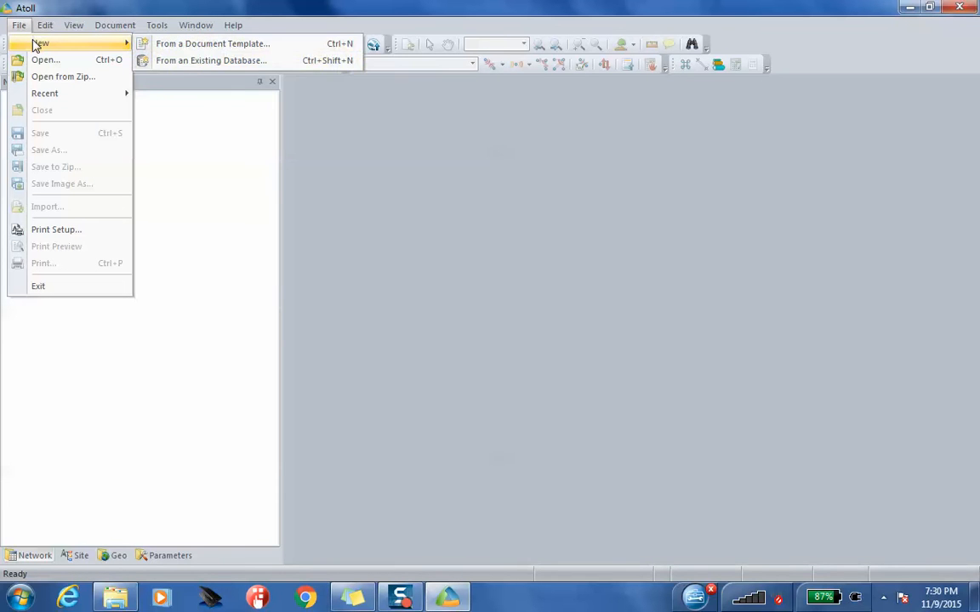
{"action": "left_click", "coordinate": [231, 47]}
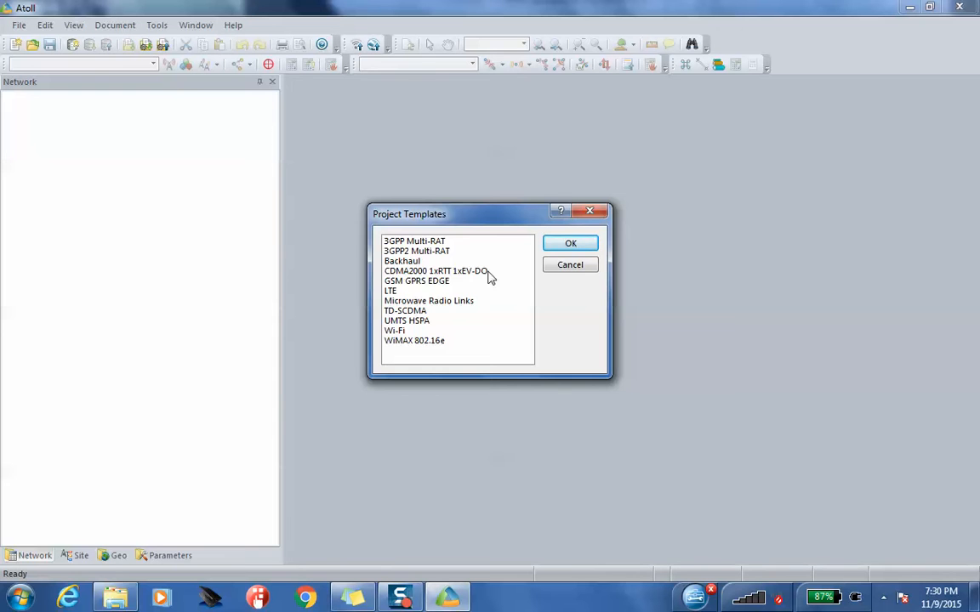
{"action": "left_click", "coordinate": [391, 291]}
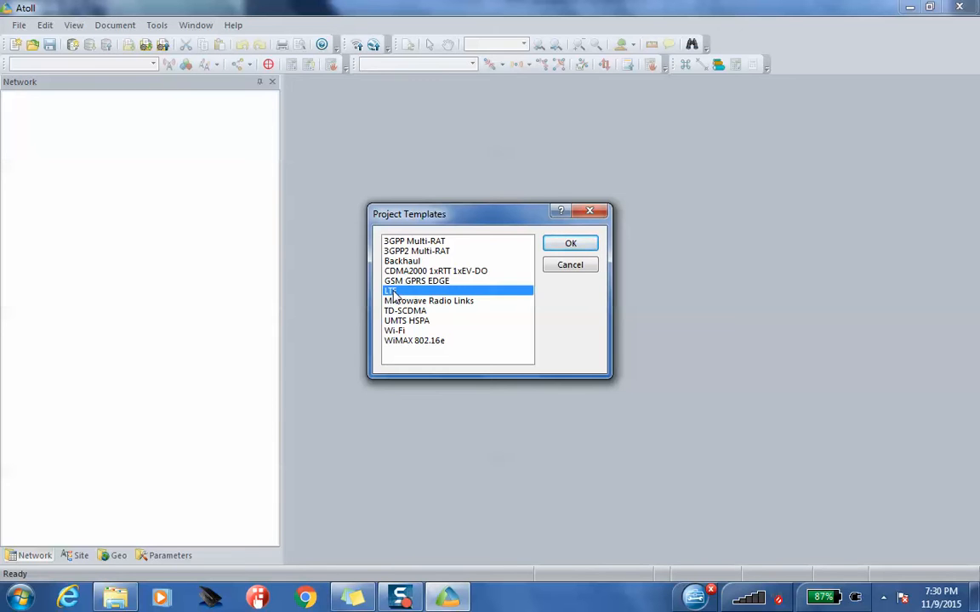
{"action": "left_click", "coordinate": [572, 246]}
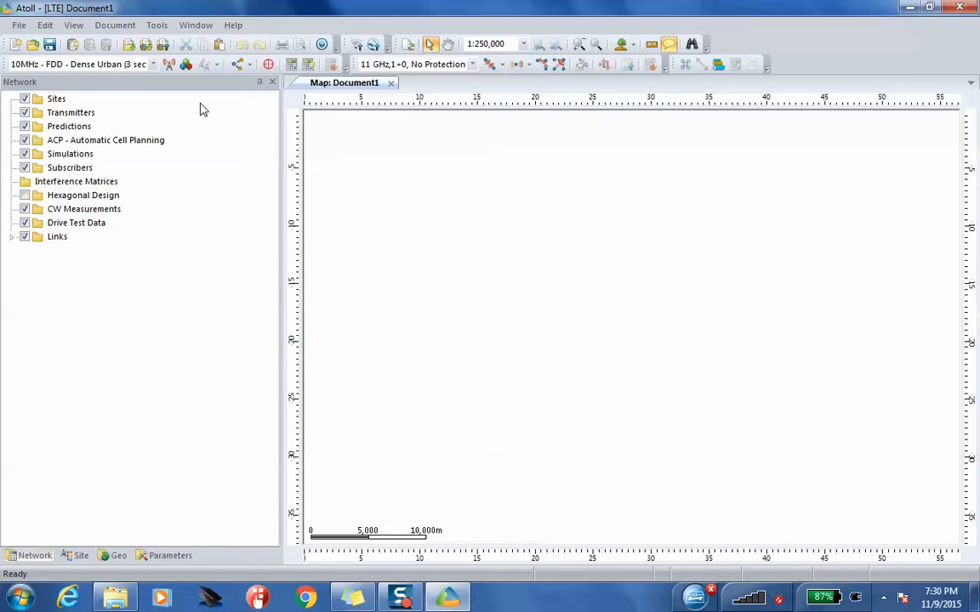
{"action": "left_click", "coordinate": [17, 25]}
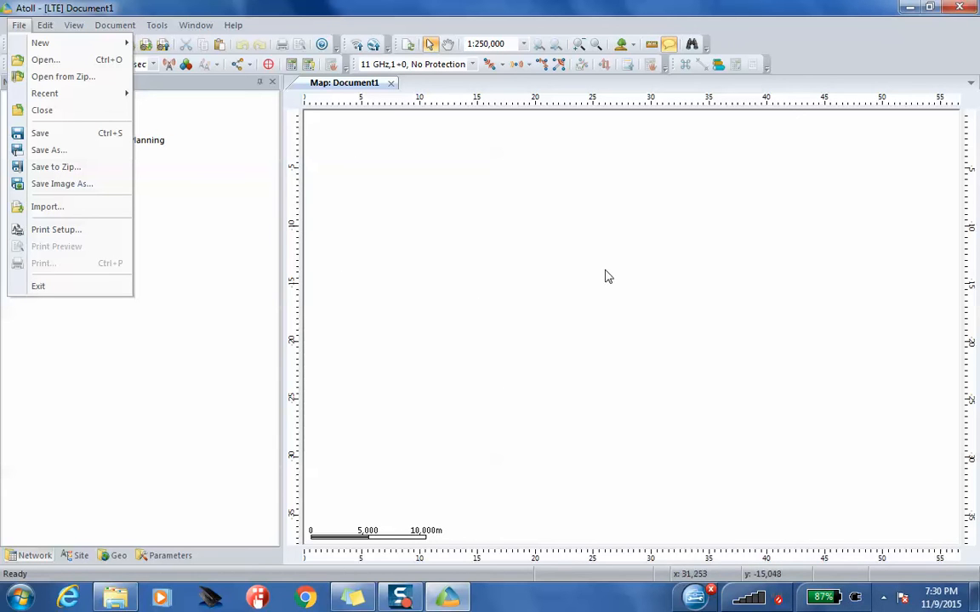
{"action": "left_click", "coordinate": [84, 210]}
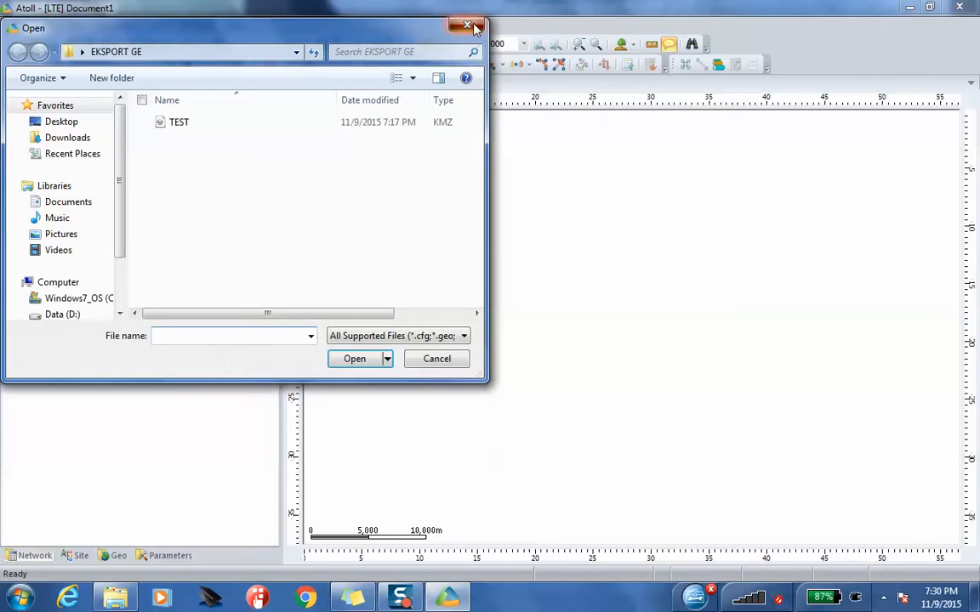
{"action": "left_click", "coordinate": [473, 28]}
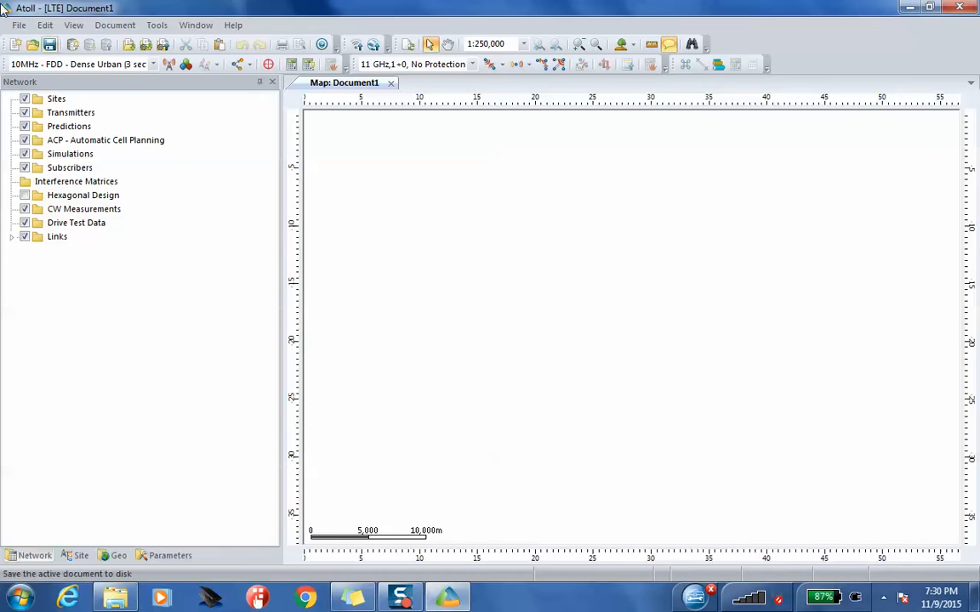
- Set the document's projection coordinate system to WGS 84 / UTM zone 49S from the WGS84 UTM zones
{"action": "left_click", "coordinate": [136, 30]}
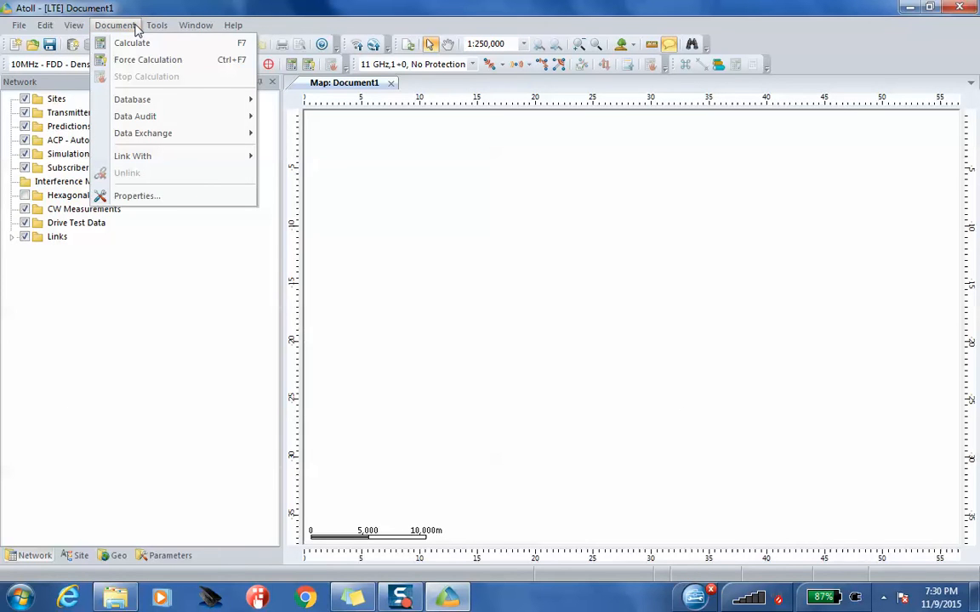
{"action": "left_click", "coordinate": [174, 201]}
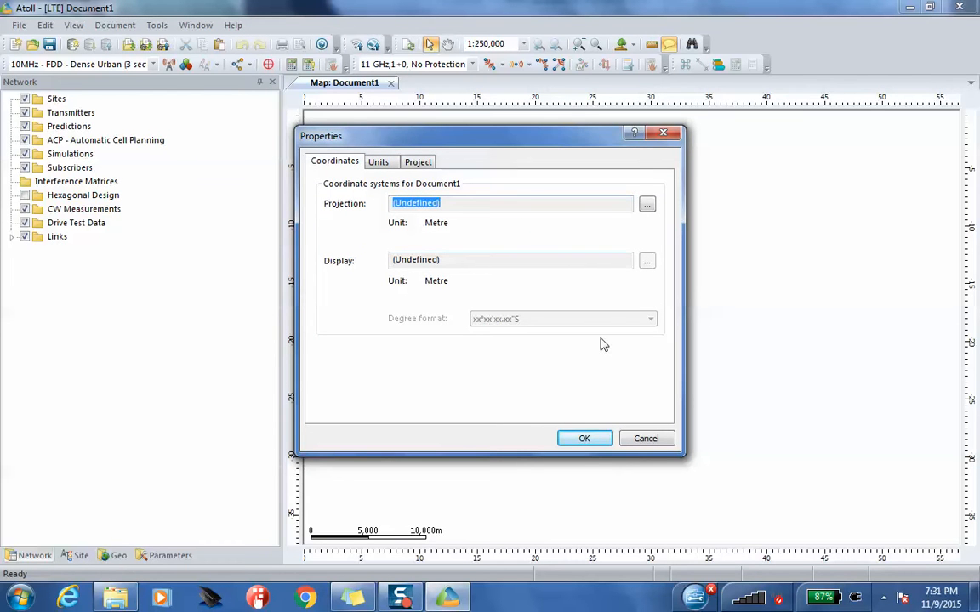
{"action": "left_click", "coordinate": [645, 206]}
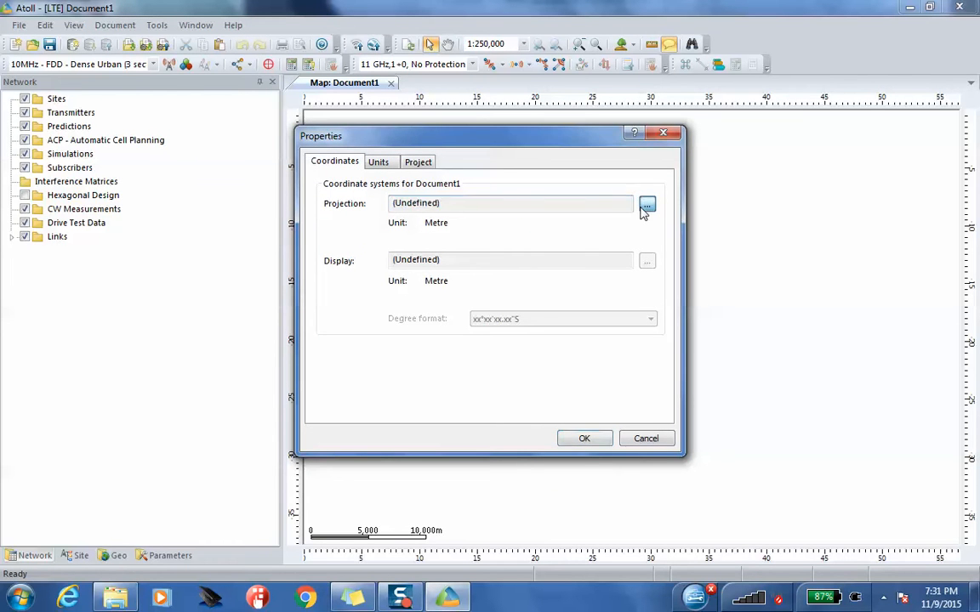
{"action": "left_click", "coordinate": [573, 200]}
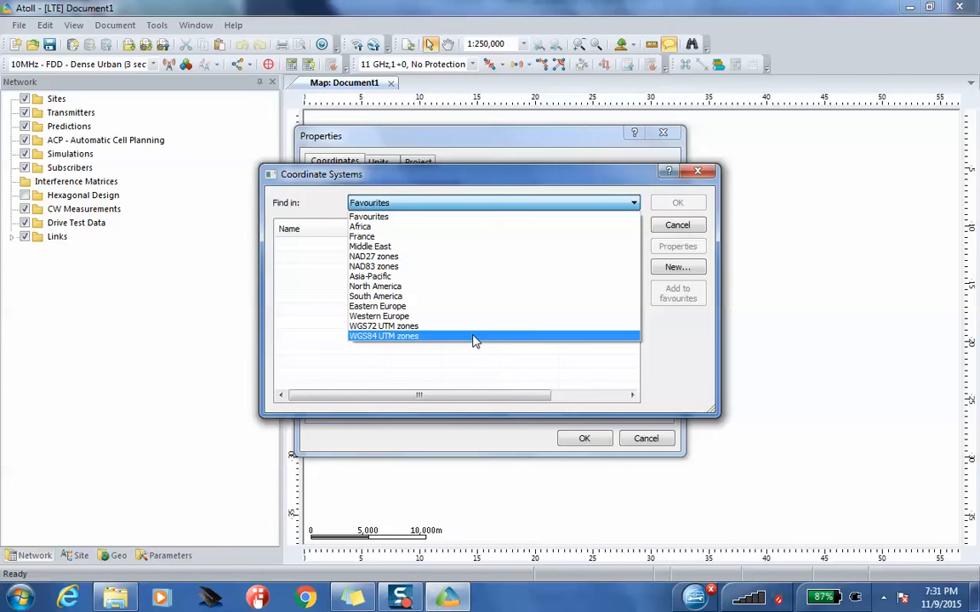
{"action": "left_click", "coordinate": [474, 338]}
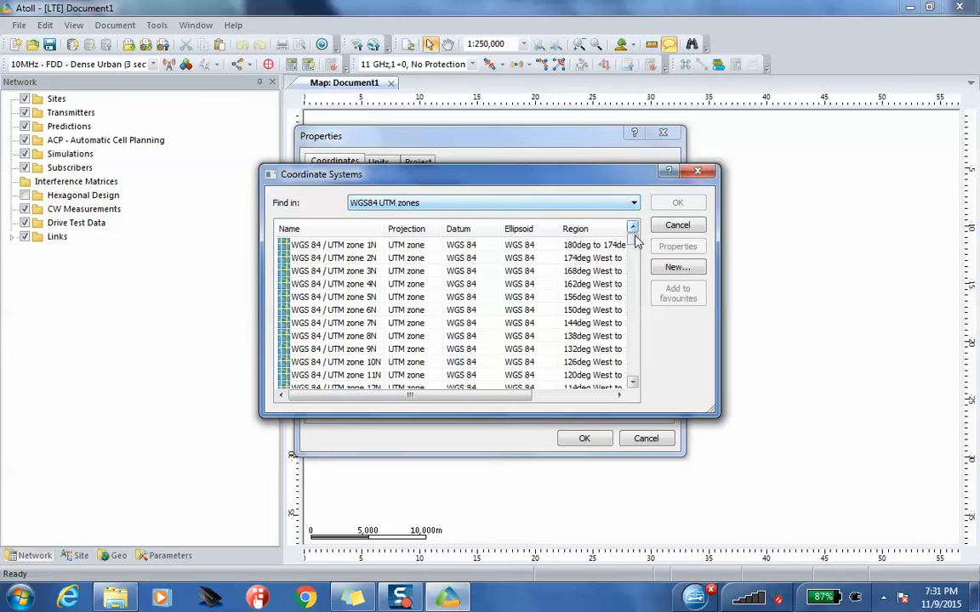
{"action": "left_click_drag", "start_coordinate": [633, 240], "coordinate": [632, 364]}
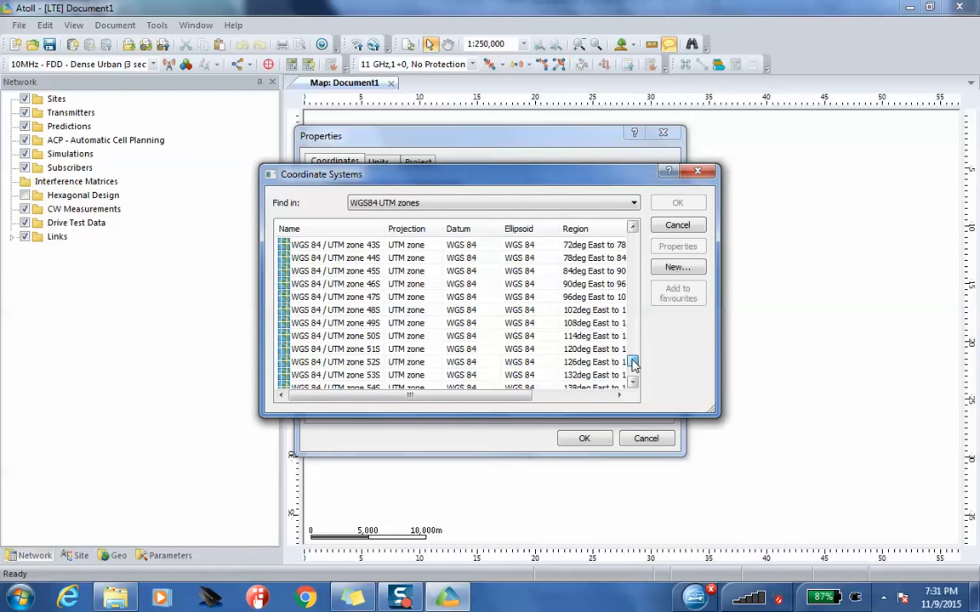
{"action": "left_click", "coordinate": [376, 324]}
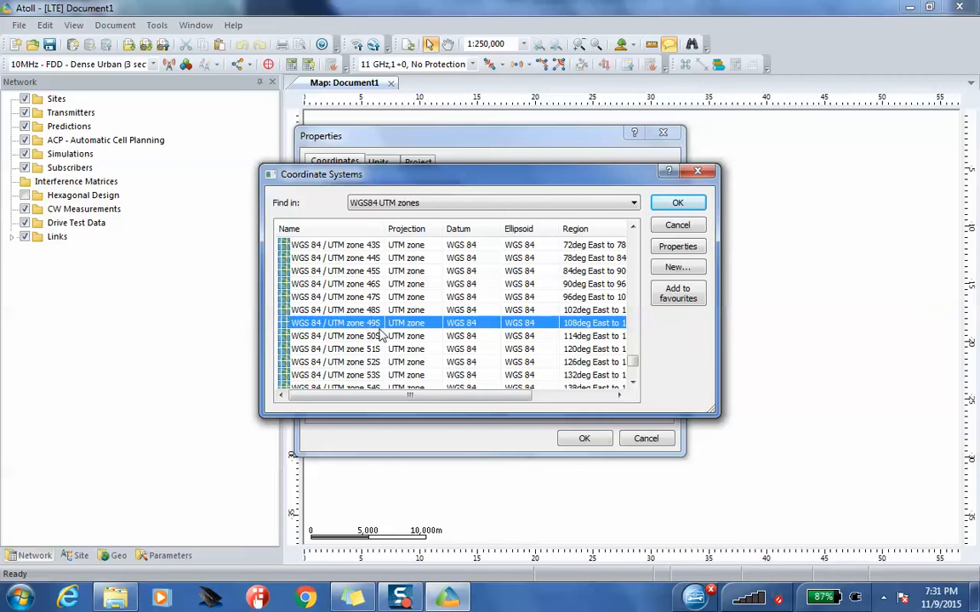
{"action": "left_click", "coordinate": [678, 204]}
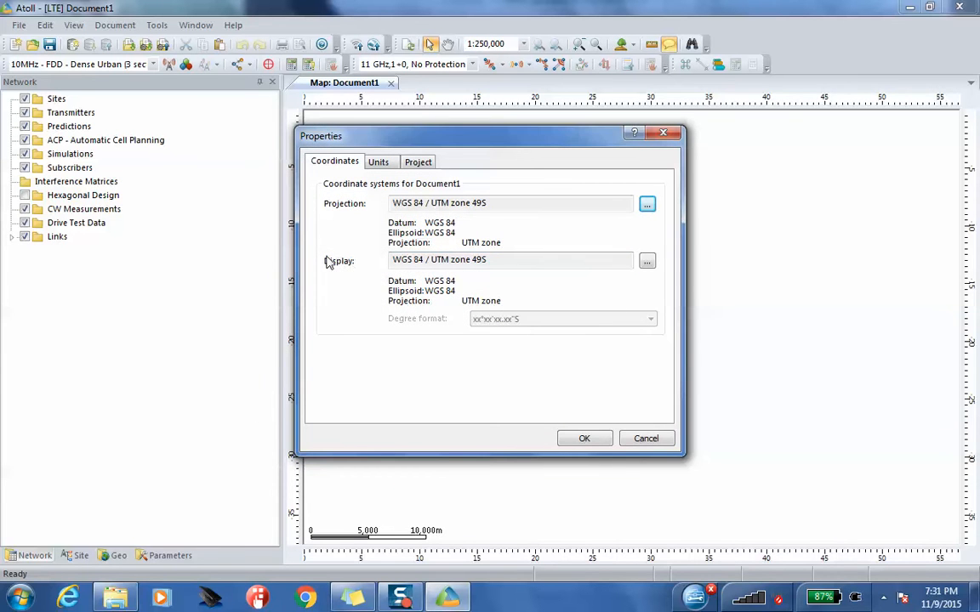
- Set the display coordinate system to WGS 84 with degree format -xx.xxxxx and apply the document properties
{"action": "left_click", "coordinate": [647, 264]}
{"action": "left_click_drag", "start_coordinate": [633, 361], "coordinate": [579, 215]}
{"action": "left_click", "coordinate": [494, 247]}
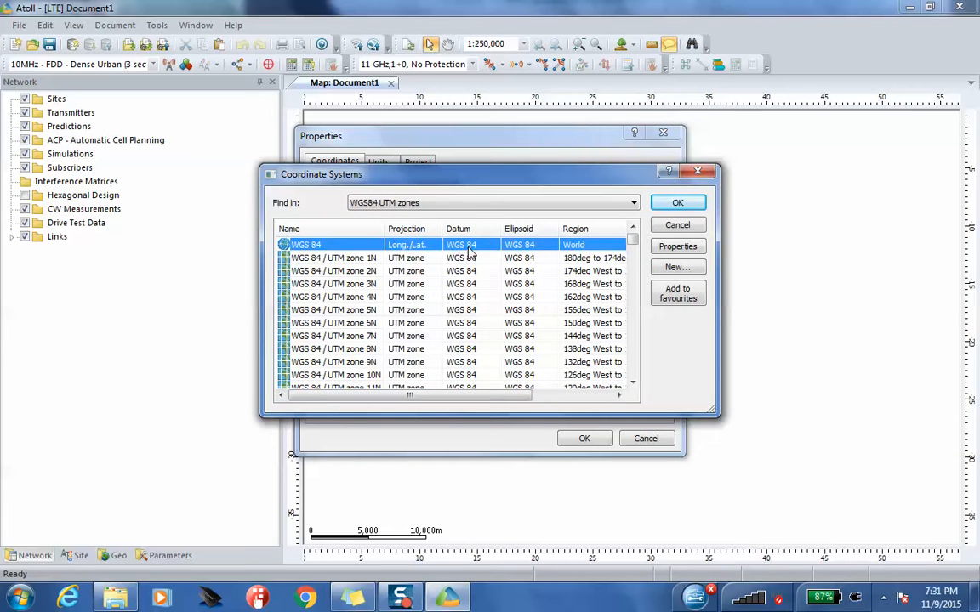
{"action": "left_click", "coordinate": [691, 210]}
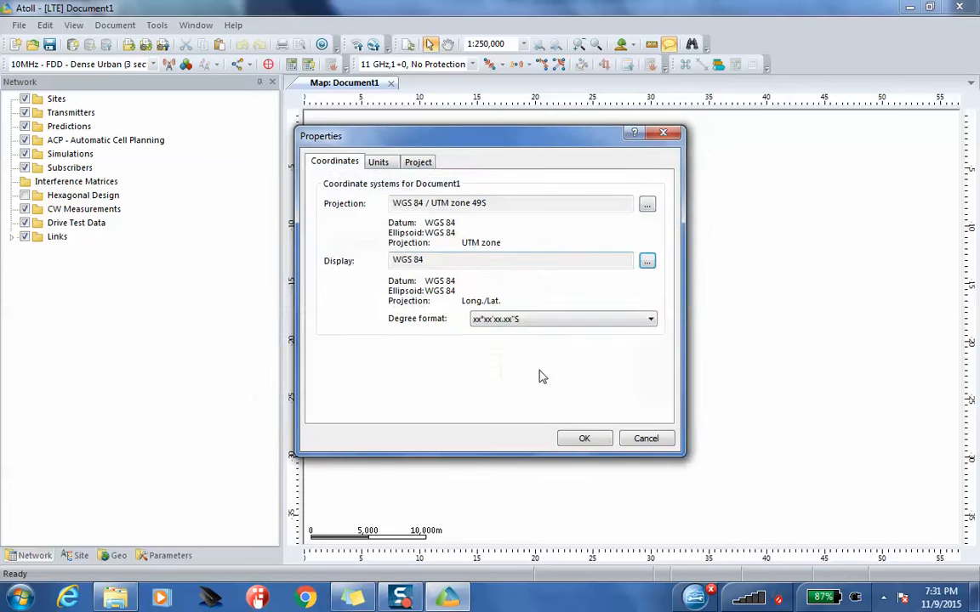
{"action": "left_click", "coordinate": [545, 321]}
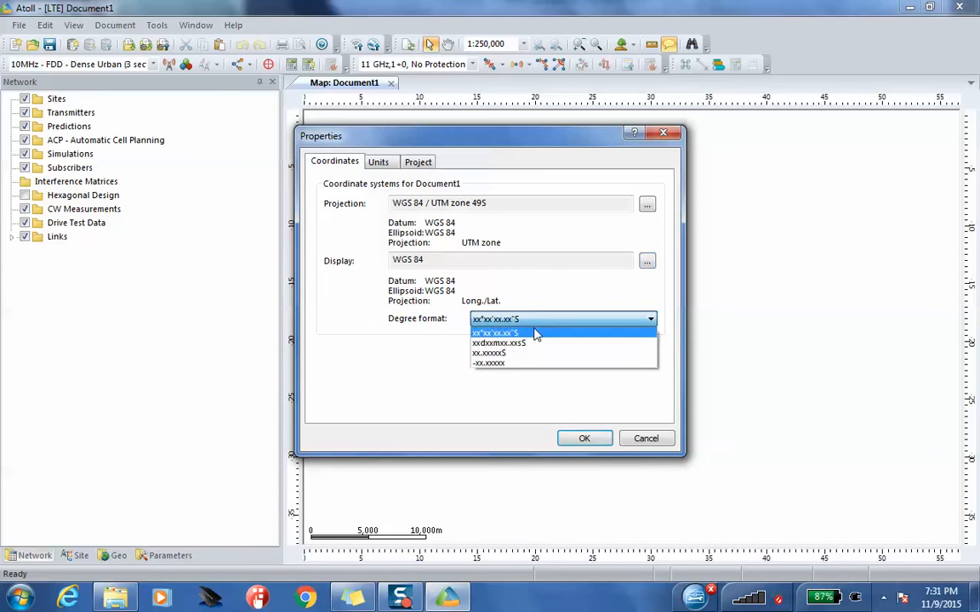
{"action": "left_click", "coordinate": [513, 368]}
{"action": "left_click", "coordinate": [584, 439]}
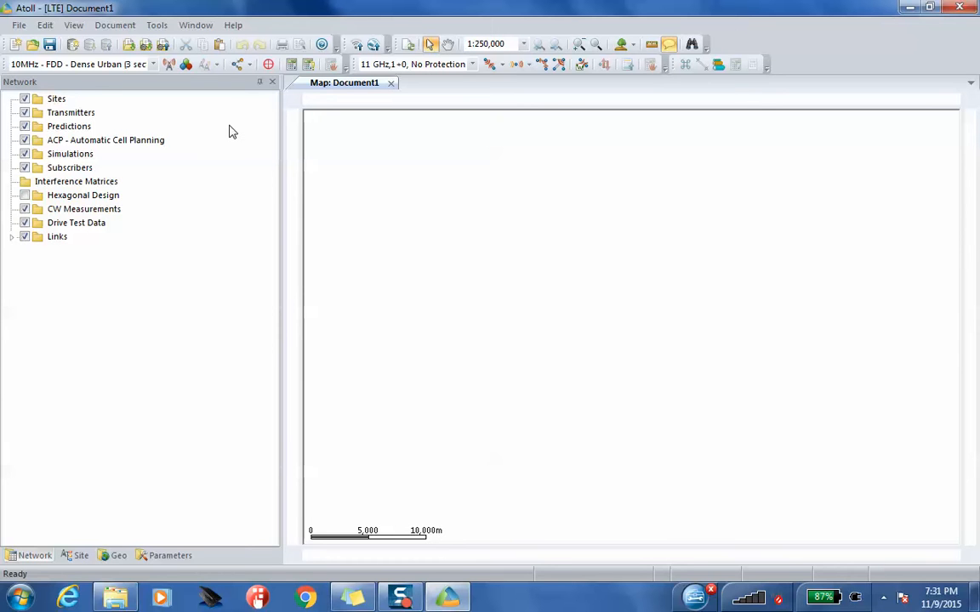
- Start a file import into the LTE document
{"action": "left_click", "coordinate": [19, 25]}
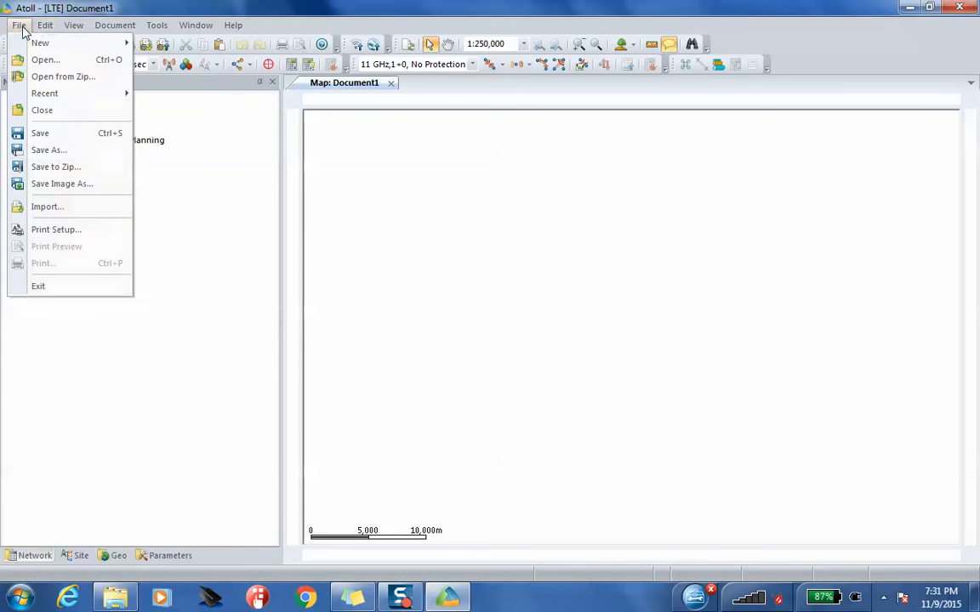
{"action": "left_click", "coordinate": [75, 209]}
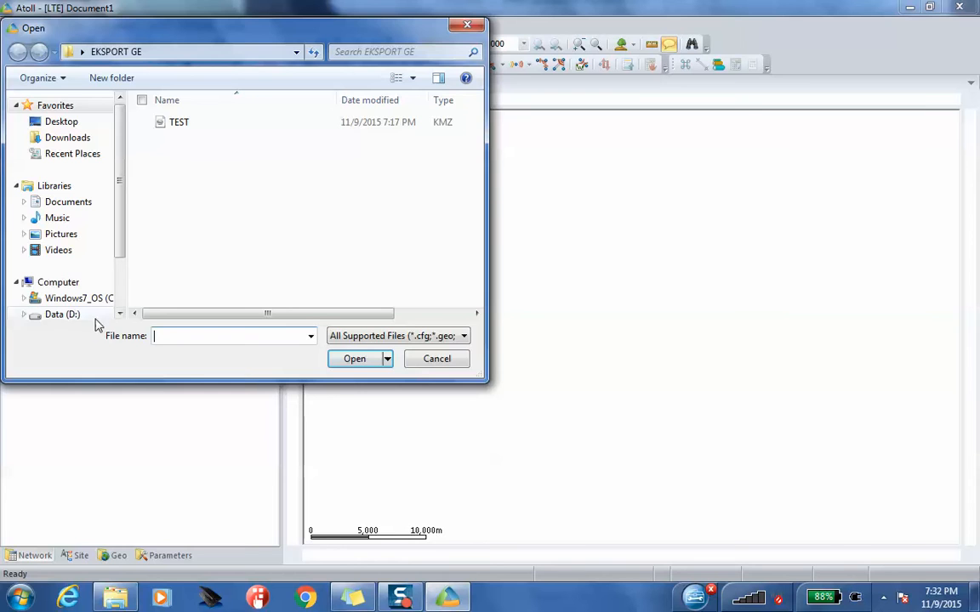
- Switch to File Explorer and examine the data clutter and map jawa folders inside the Data Day 1 folder
{"action": "left_click", "coordinate": [116, 597]}
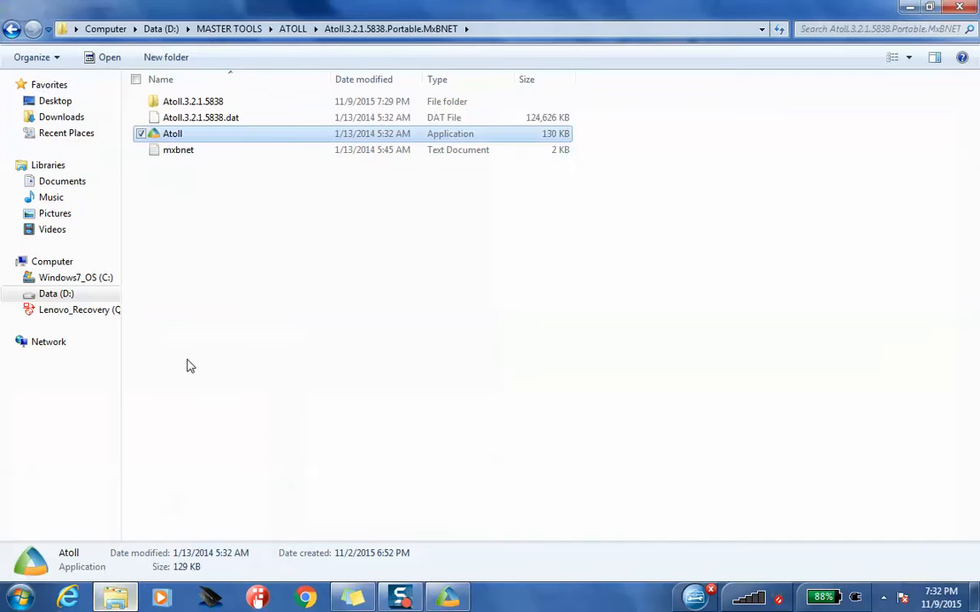
{"action": "left_click", "coordinate": [11, 29]}
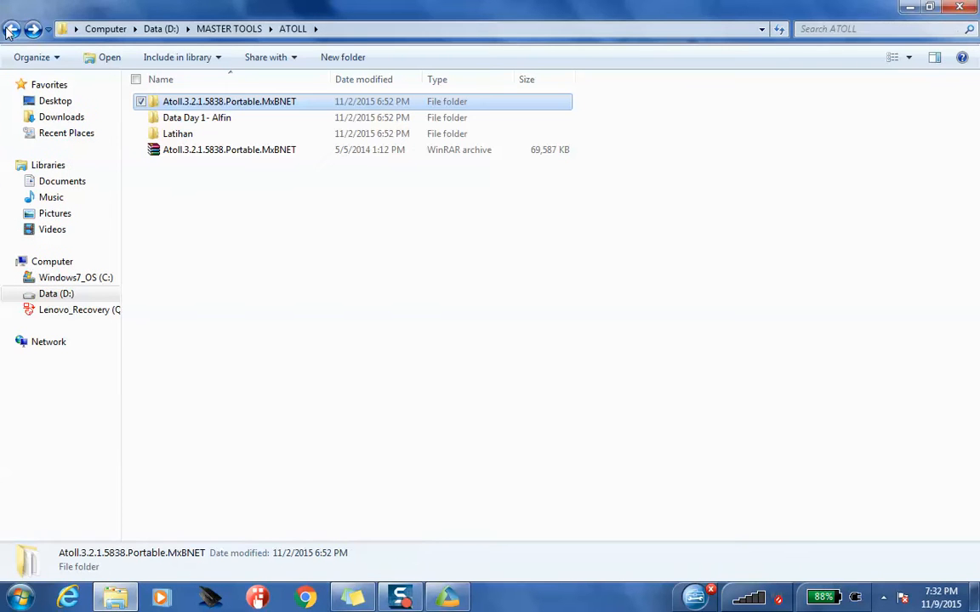
{"action": "left_click", "coordinate": [211, 122]}
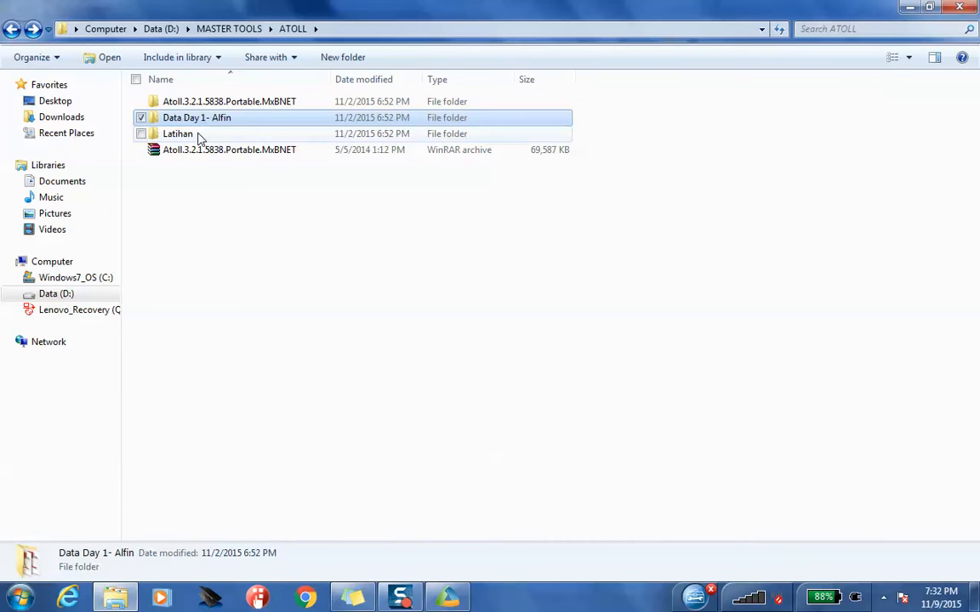
{"action": "double_click", "coordinate": [199, 124]}
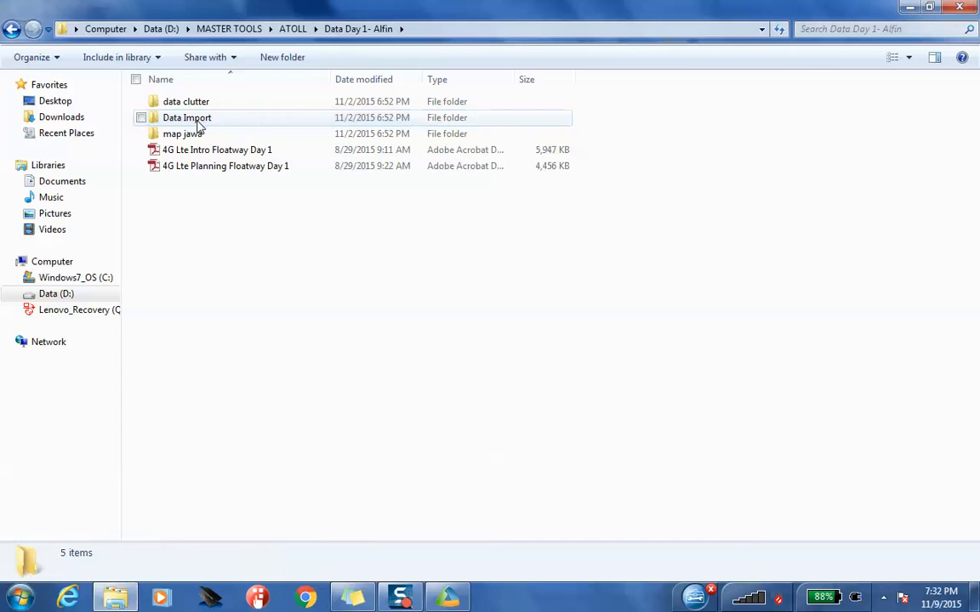
{"action": "double_click", "coordinate": [204, 105]}
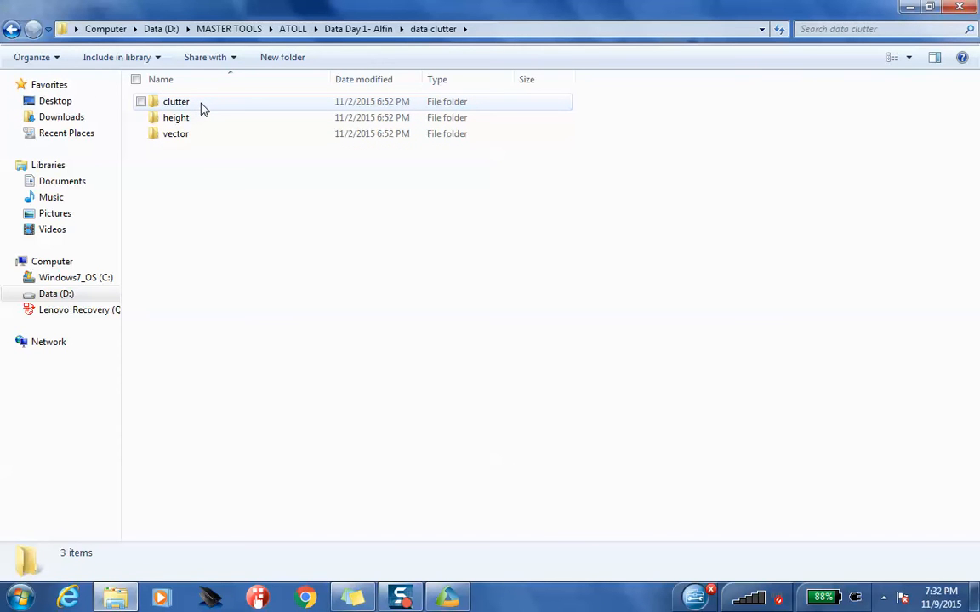
{"action": "double_click", "coordinate": [204, 105]}
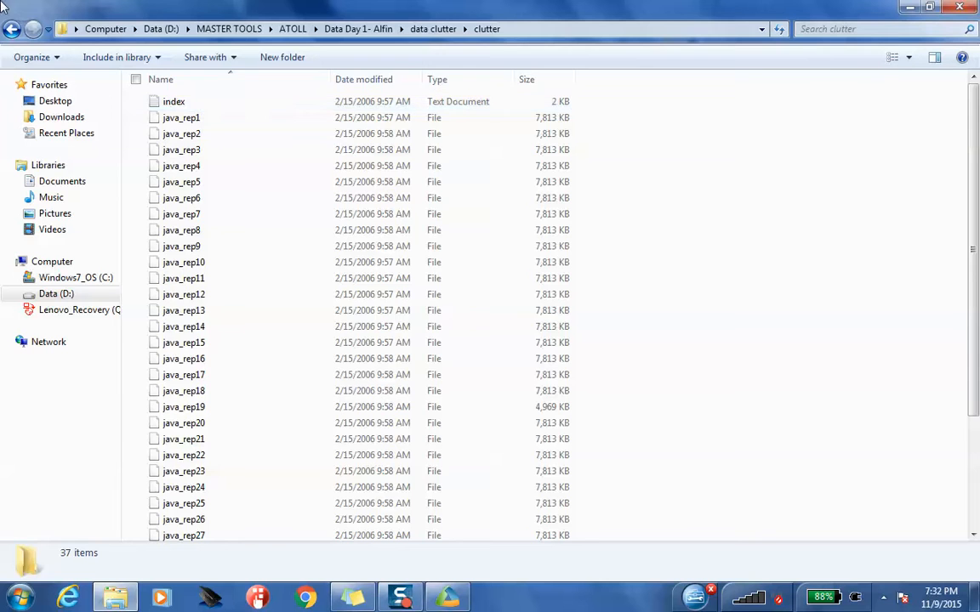
{"action": "left_click", "coordinate": [12, 31]}
{"action": "left_click", "coordinate": [12, 31]}
{"action": "left_click", "coordinate": [12, 31]}
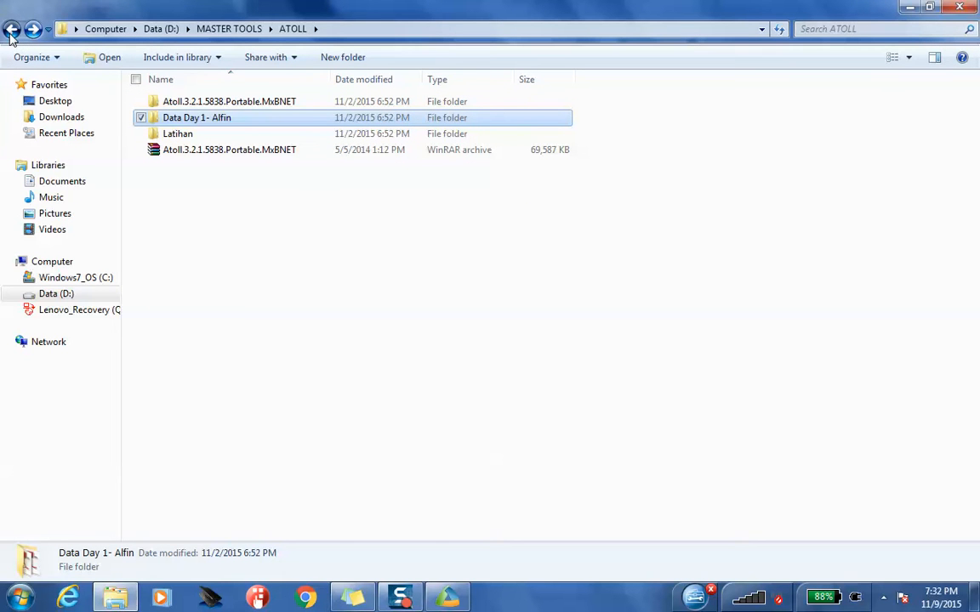
{"action": "double_click", "coordinate": [166, 117]}
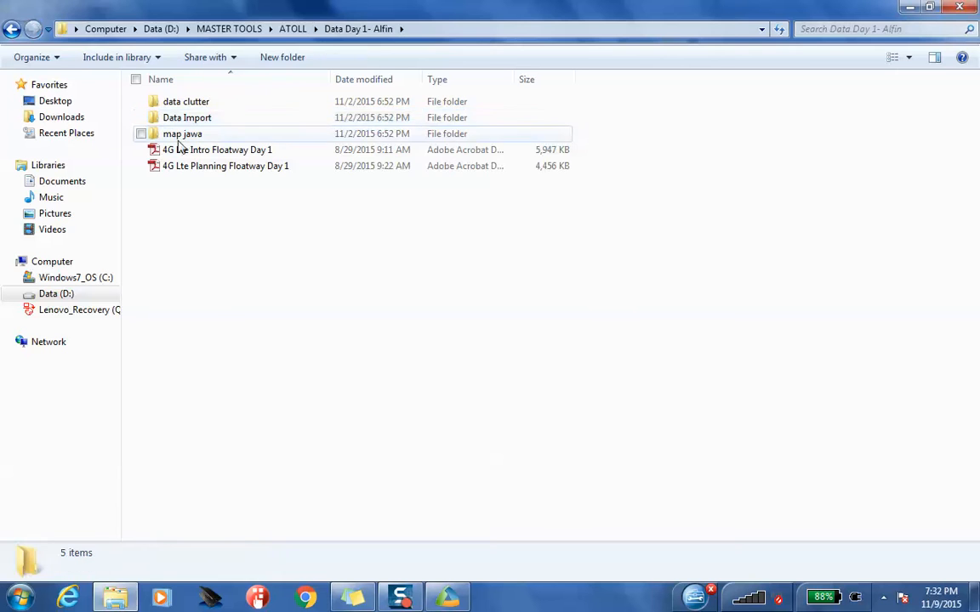
{"action": "double_click", "coordinate": [189, 134]}
{"action": "left_click", "coordinate": [12, 30]}
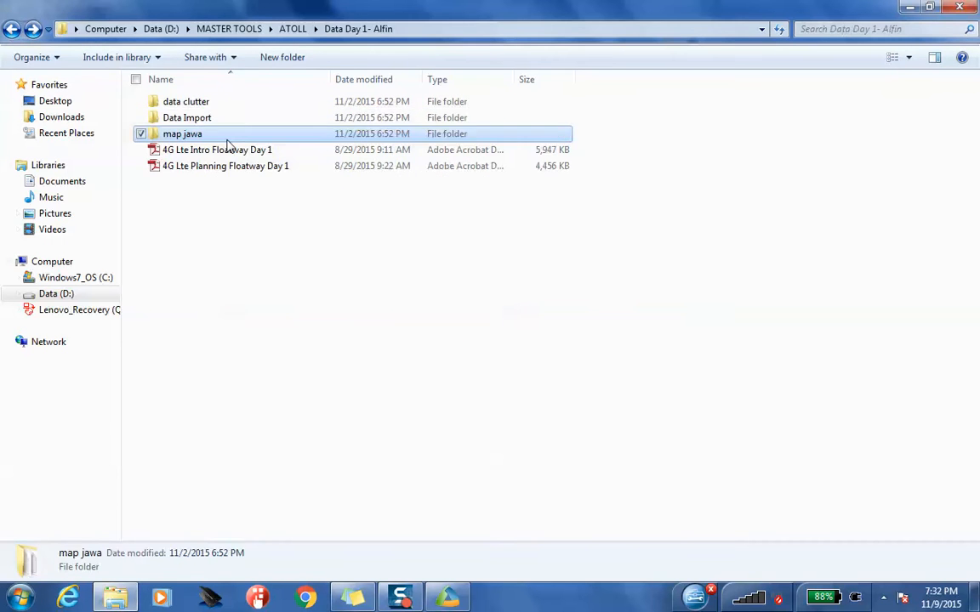
- Examine the Data Import, data clutter and map jawa folders inside the Data Day 1 folder
{"action": "double_click", "coordinate": [204, 117]}
{"action": "left_click", "coordinate": [12, 30]}
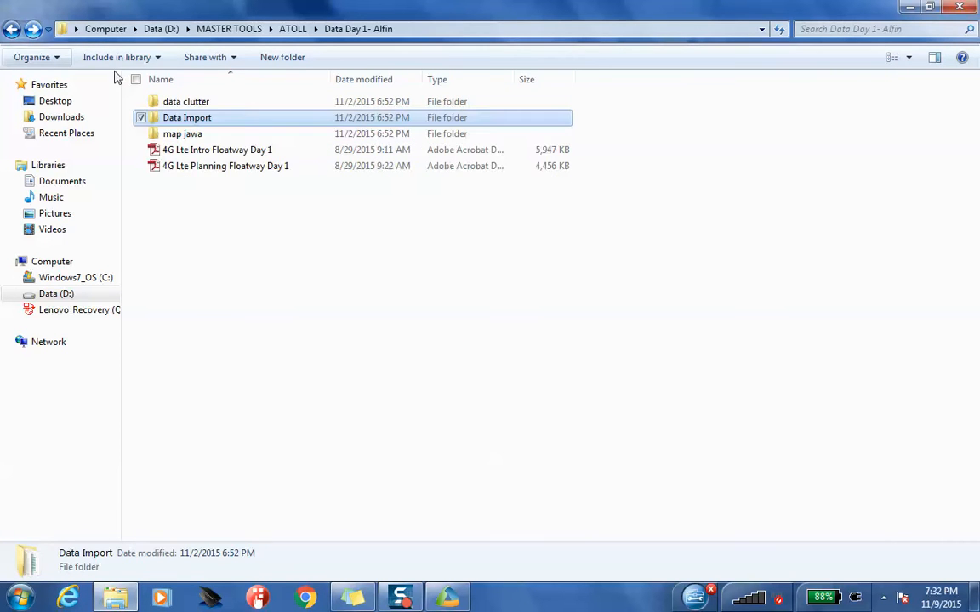
{"action": "double_click", "coordinate": [169, 102]}
{"action": "left_click", "coordinate": [12, 30]}
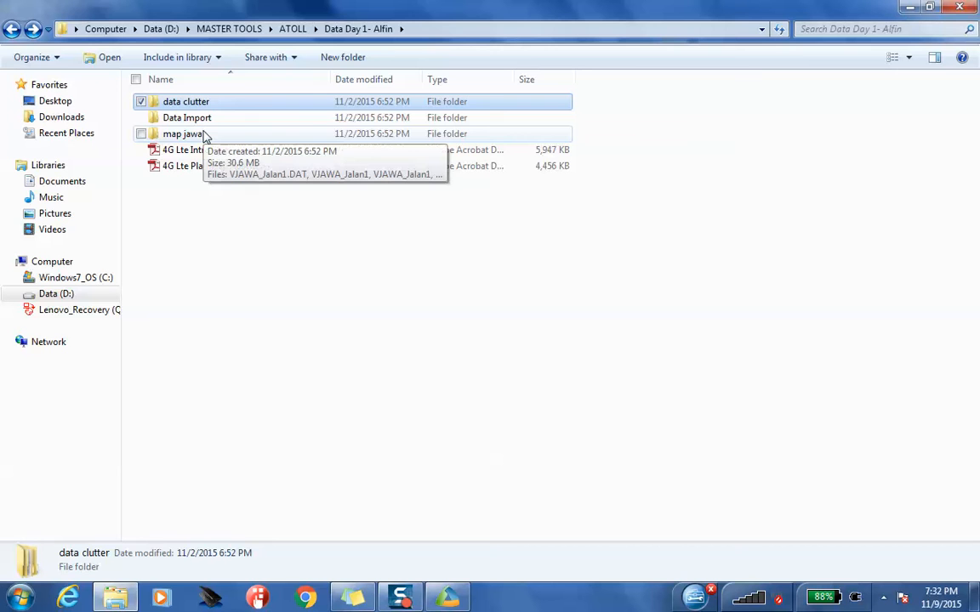
{"action": "left_click", "coordinate": [257, 245]}
{"action": "left_click", "coordinate": [215, 134]}
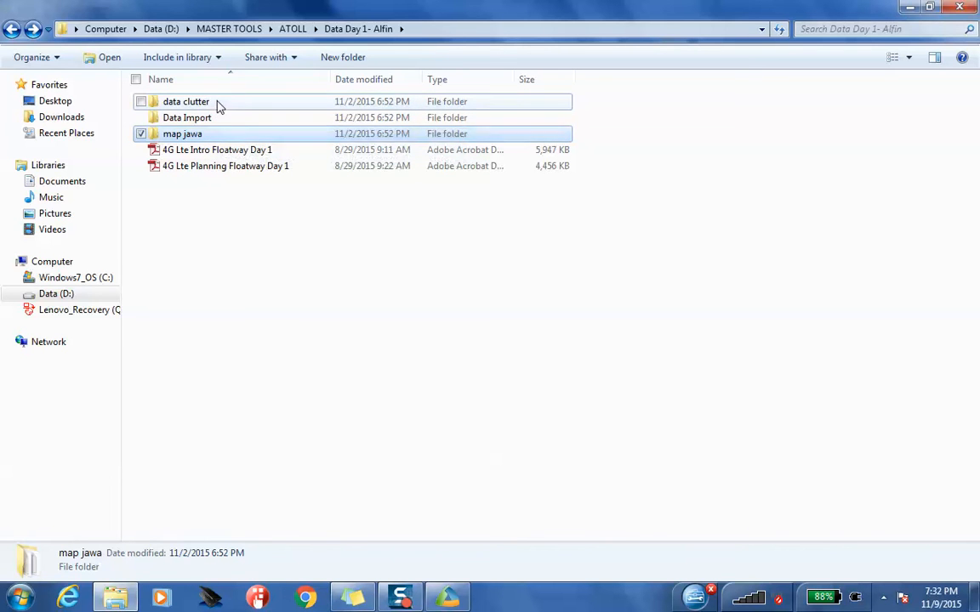
{"action": "left_click", "coordinate": [216, 103]}
{"action": "left_click", "coordinate": [218, 119]}
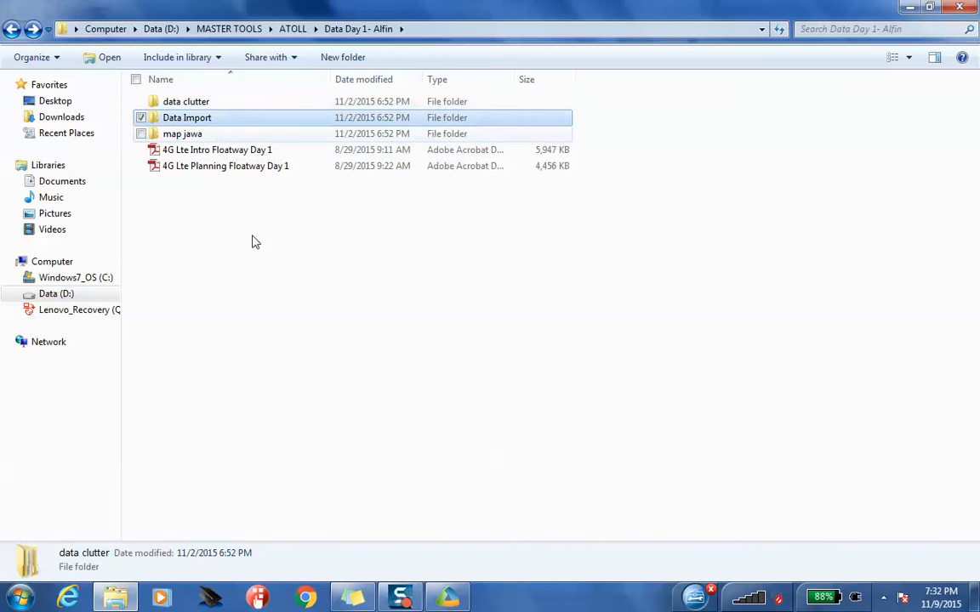
- Switch to Atoll and browse the file import to the Data Day 1 folder within 4G TRAINING, under TRAINING FLOATWAY on drive D
{"action": "left_click", "coordinate": [448, 601]}
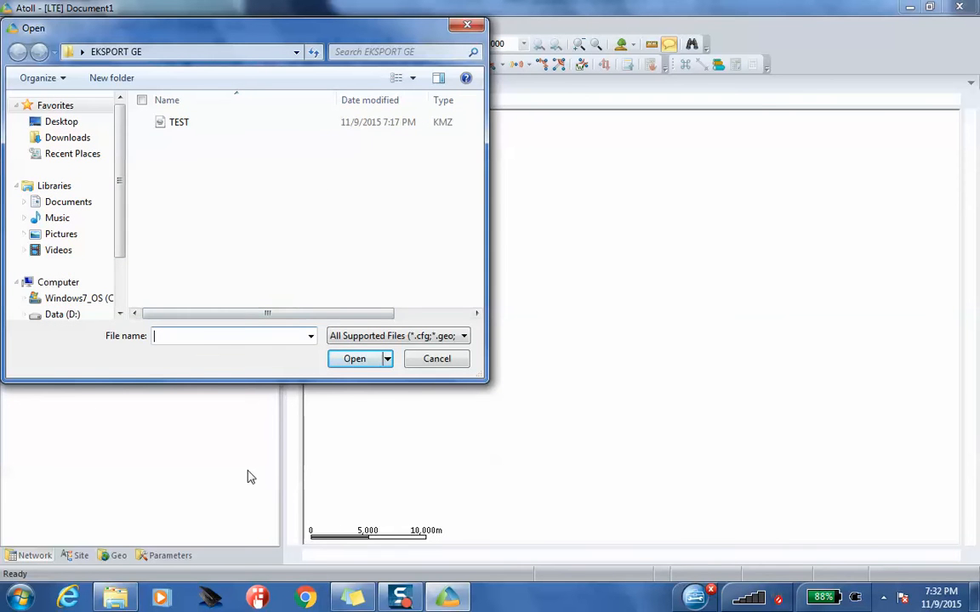
{"action": "left_click", "coordinate": [68, 316]}
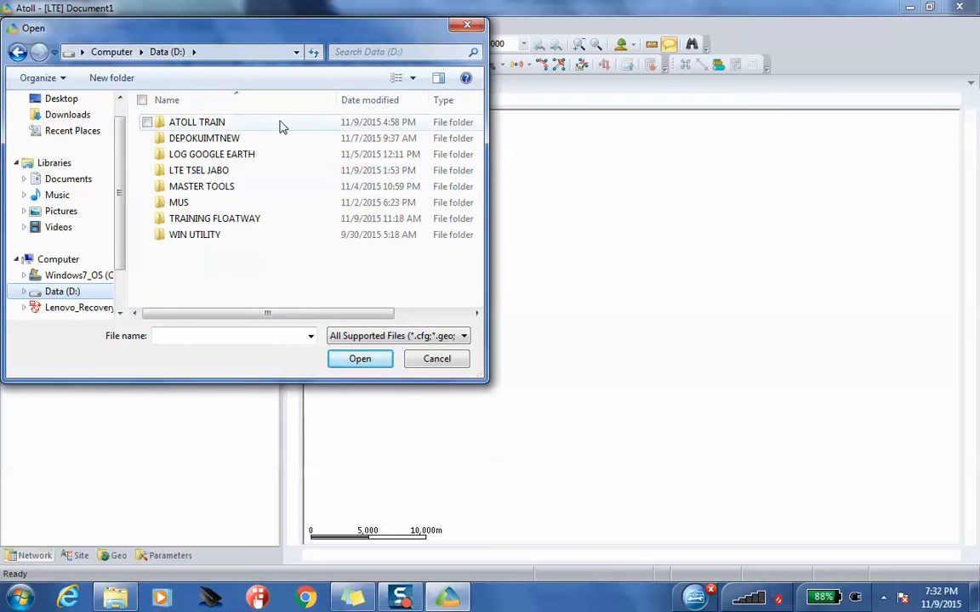
{"action": "double_click", "coordinate": [237, 220]}
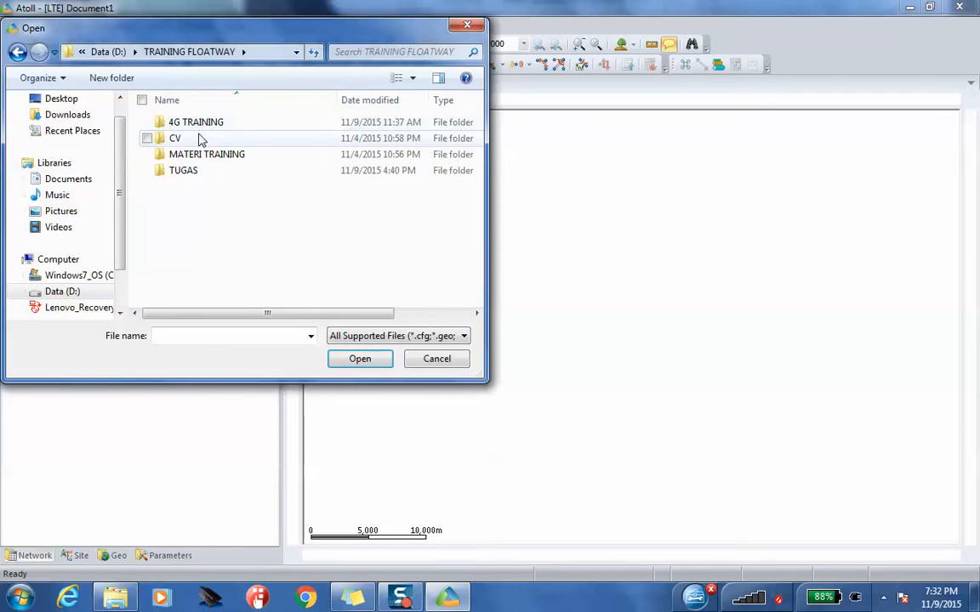
{"action": "double_click", "coordinate": [217, 164]}
{"action": "left_click", "coordinate": [17, 52]}
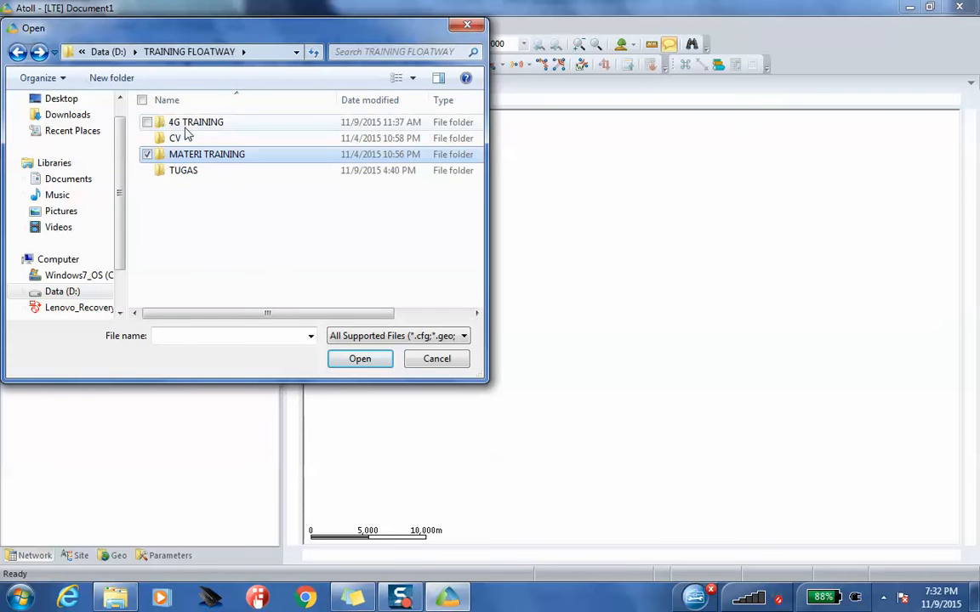
{"action": "double_click", "coordinate": [187, 125]}
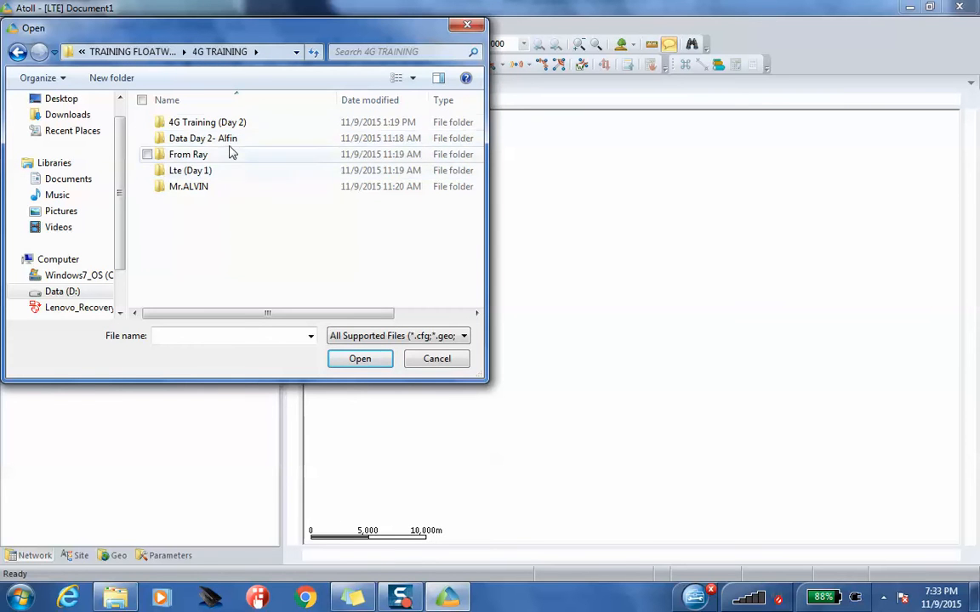
{"action": "double_click", "coordinate": [214, 187]}
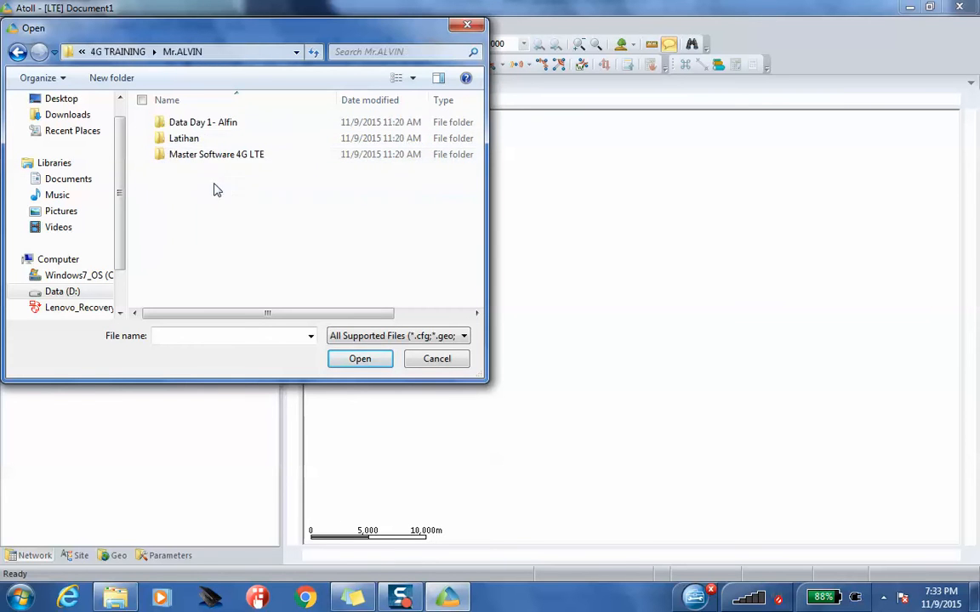
{"action": "double_click", "coordinate": [204, 124]}
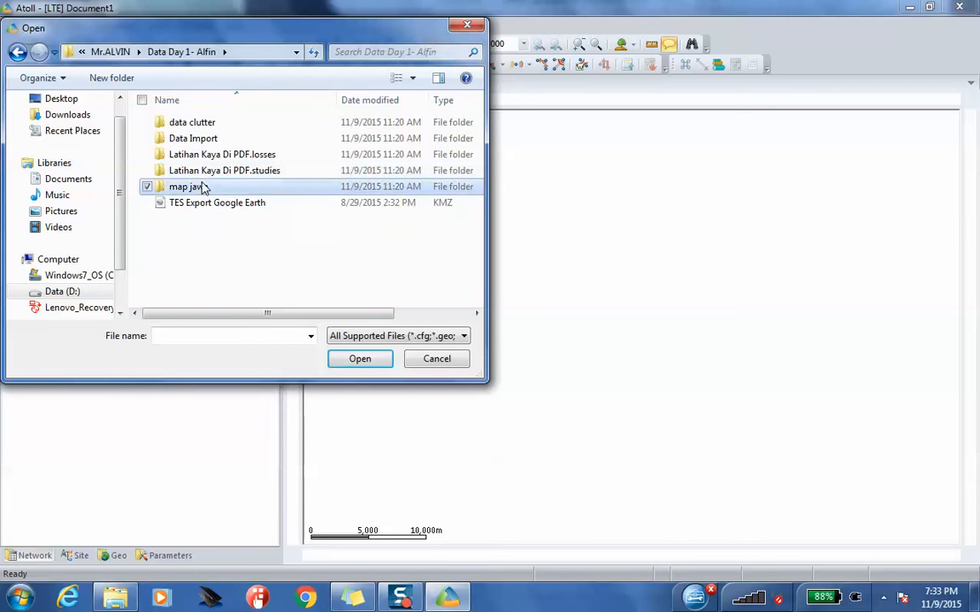
{"action": "double_click", "coordinate": [204, 187]}
{"action": "left_click", "coordinate": [17, 52]}
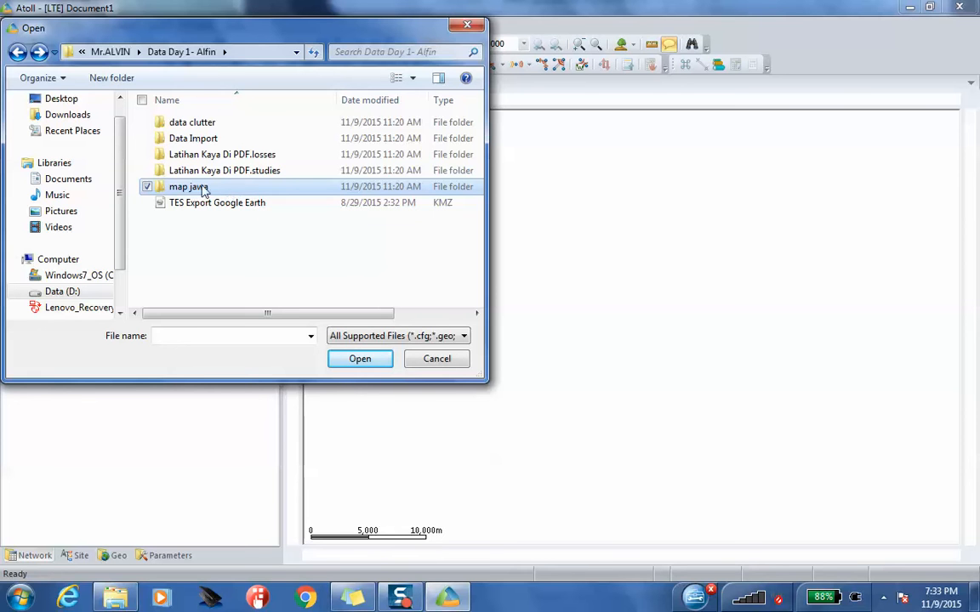
{"action": "double_click", "coordinate": [303, 201]}
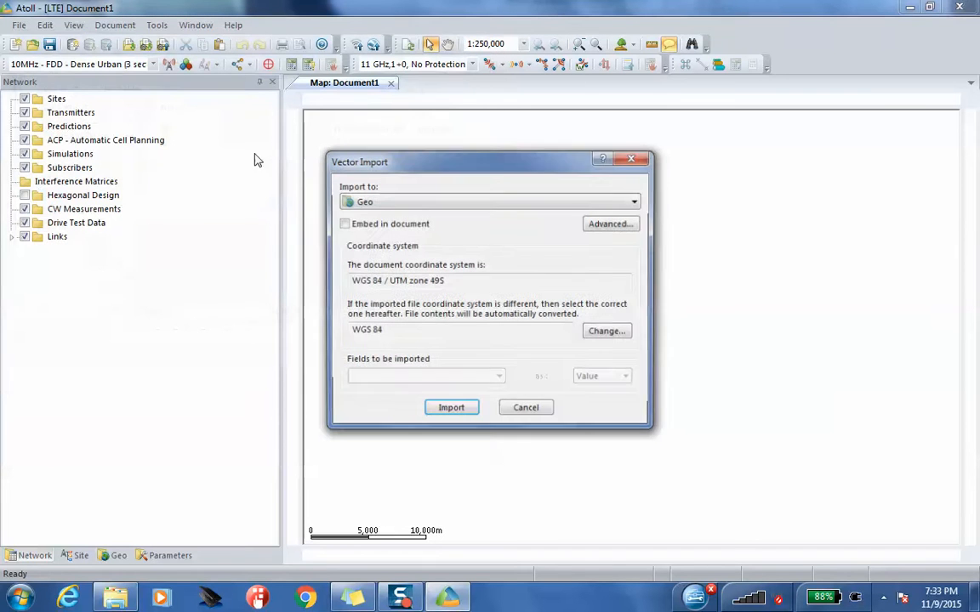
{"action": "left_click", "coordinate": [636, 154]}
- Import the VJAWA_Jalan1 and VJAWA_Jalan2 vector files from the map jawa folder into Geo, using WGS 84 / UTM zone 49S
{"action": "left_click", "coordinate": [19, 25]}
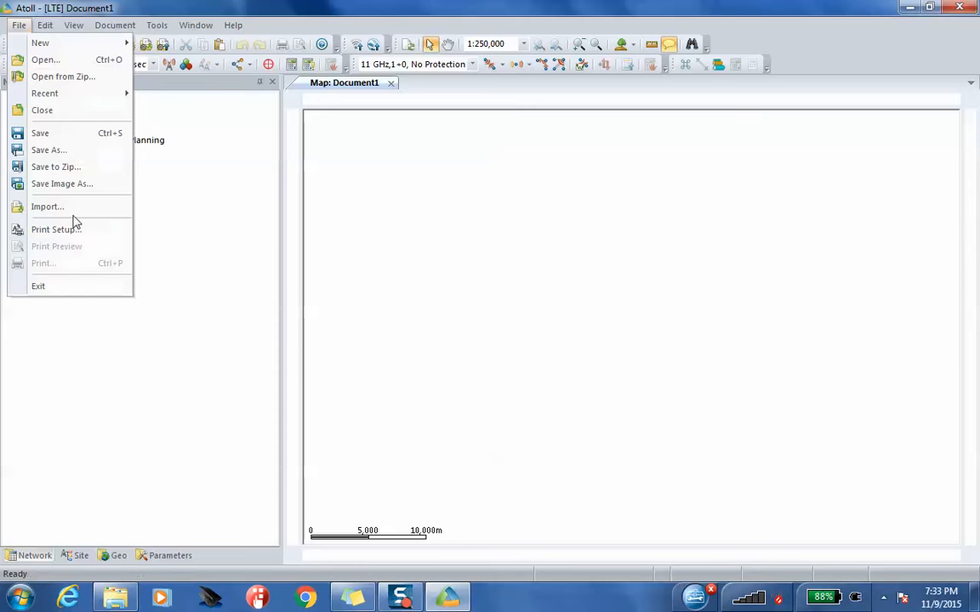
{"action": "left_click", "coordinate": [66, 207]}
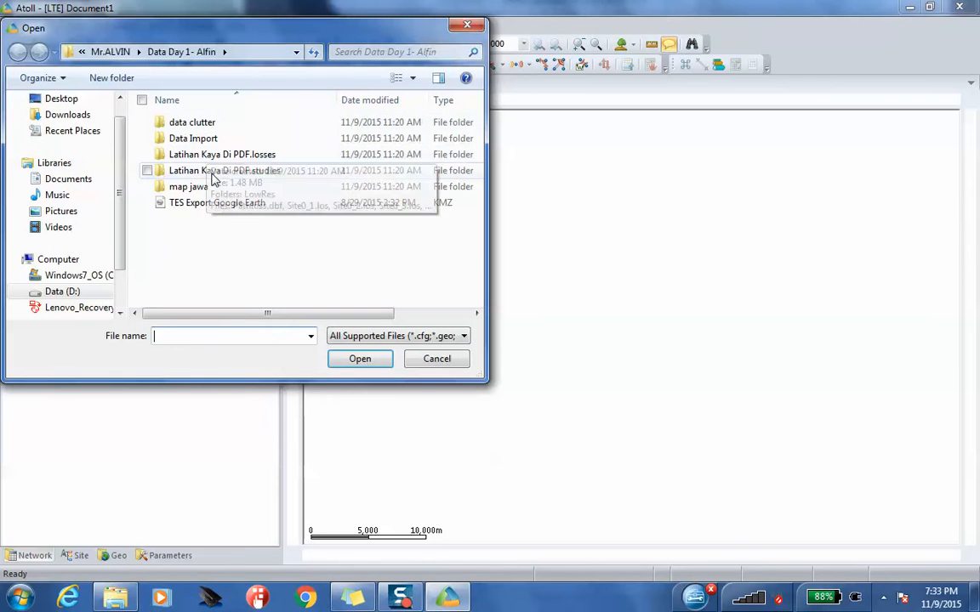
{"action": "double_click", "coordinate": [211, 188]}
{"action": "left_click_drag", "start_coordinate": [204, 177], "coordinate": [202, 104]}
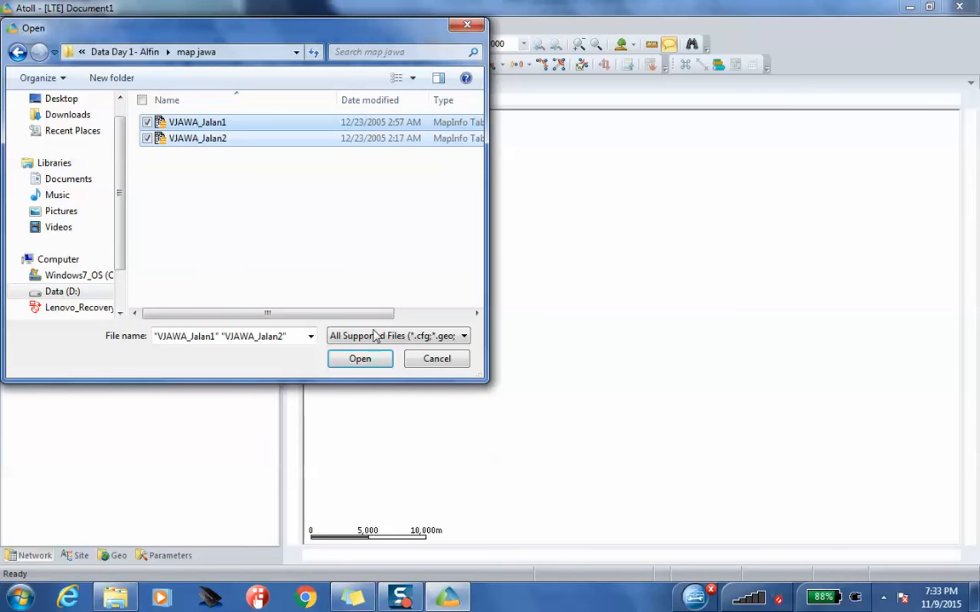
{"action": "left_click", "coordinate": [376, 367]}
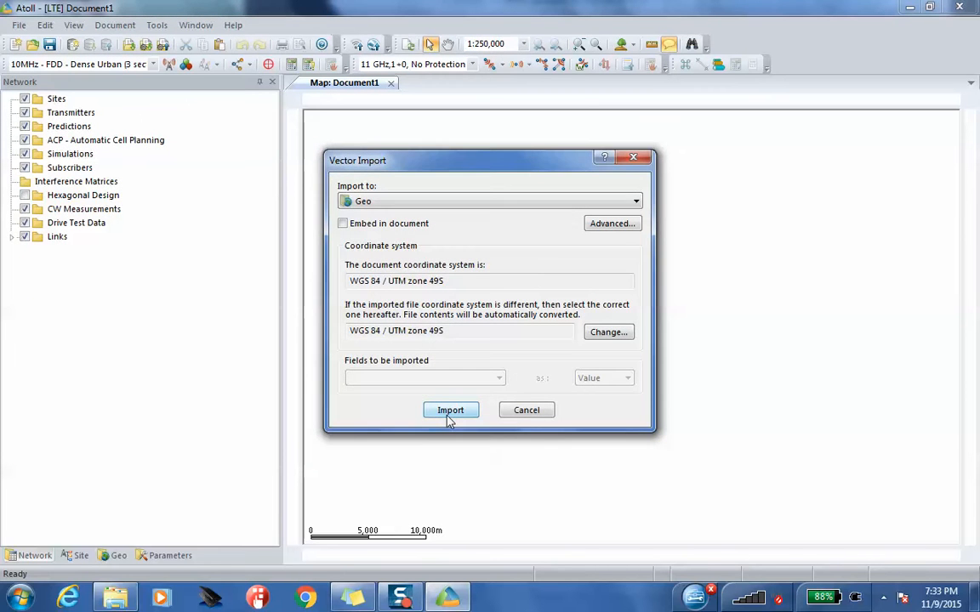
{"action": "left_click", "coordinate": [449, 415]}
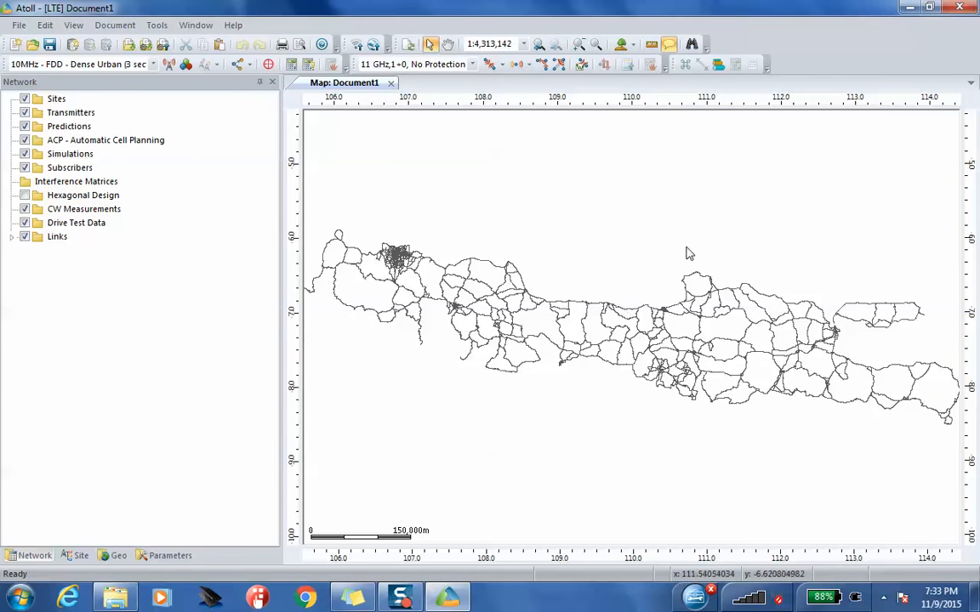
- Import the index file from the clutter subfolder of data clutter as Clutter Classes
{"action": "left_click", "coordinate": [19, 25]}
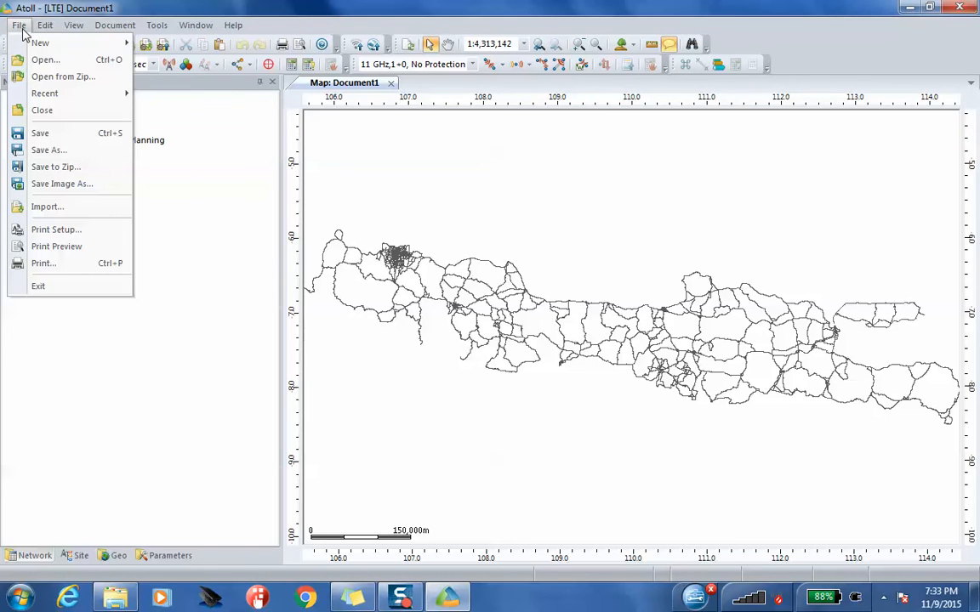
{"action": "left_click", "coordinate": [53, 207]}
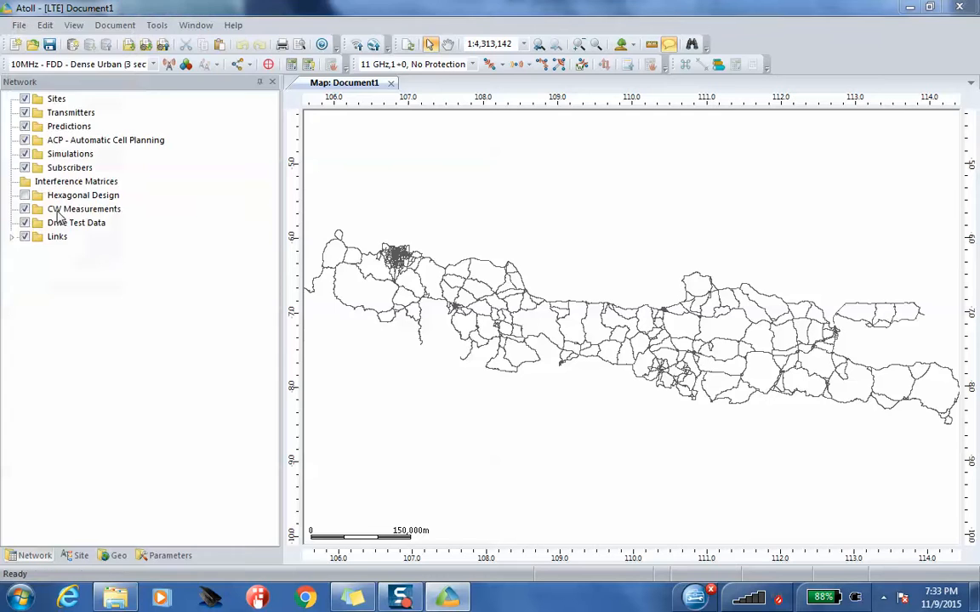
{"action": "left_click", "coordinate": [119, 51]}
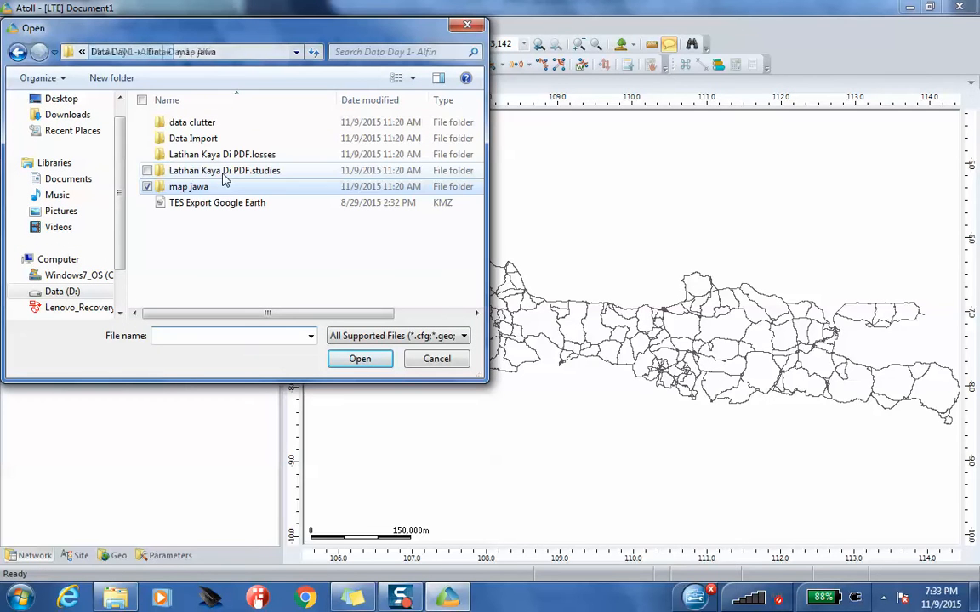
{"action": "double_click", "coordinate": [208, 123]}
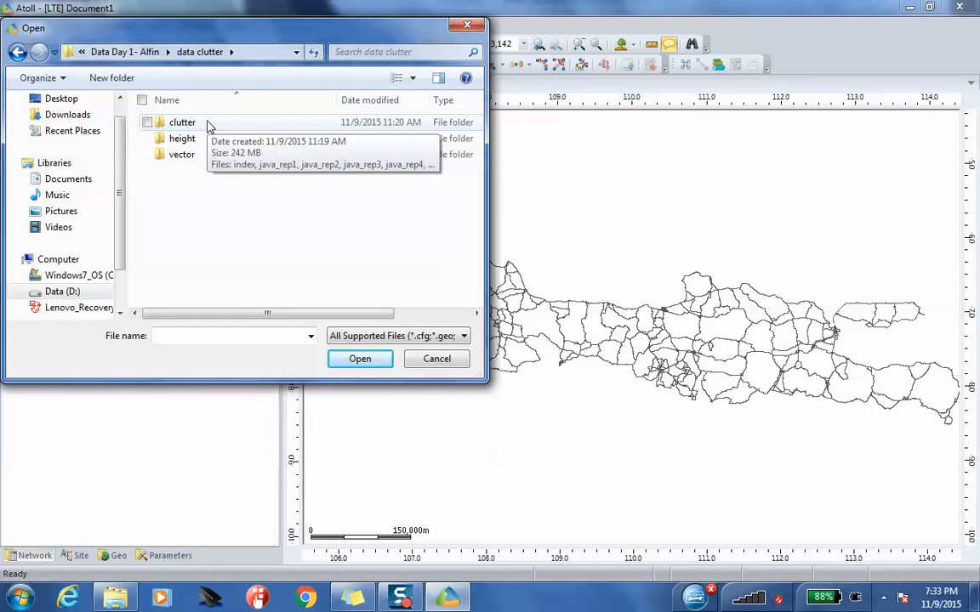
{"action": "left_click", "coordinate": [154, 53]}
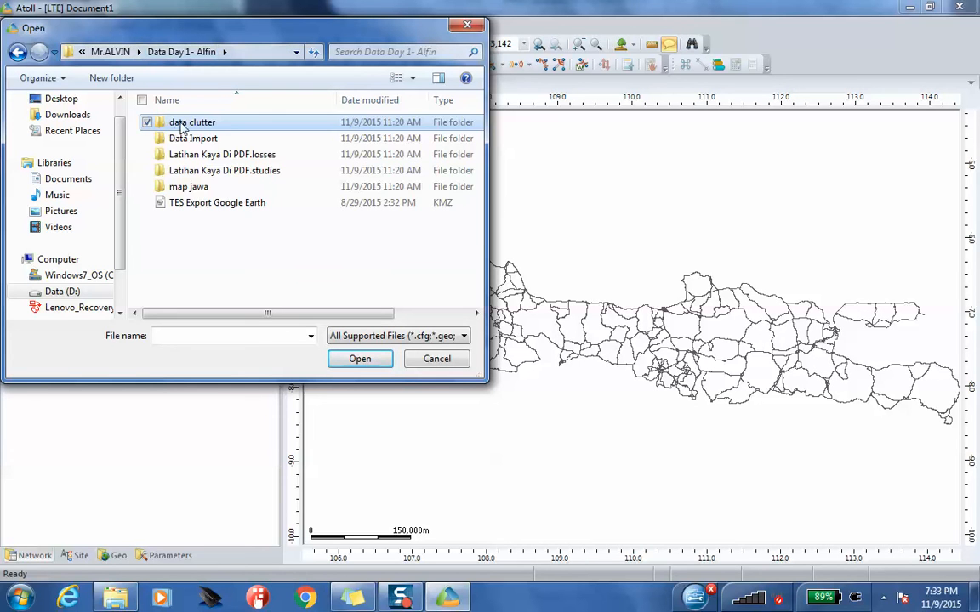
{"action": "double_click", "coordinate": [182, 126]}
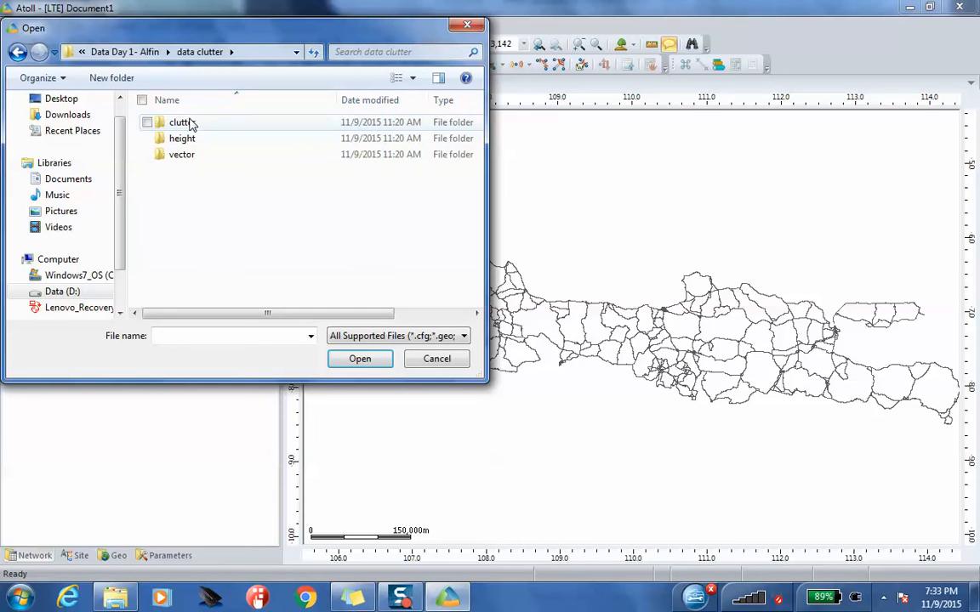
{"action": "double_click", "coordinate": [192, 125]}
{"action": "left_click", "coordinate": [189, 127]}
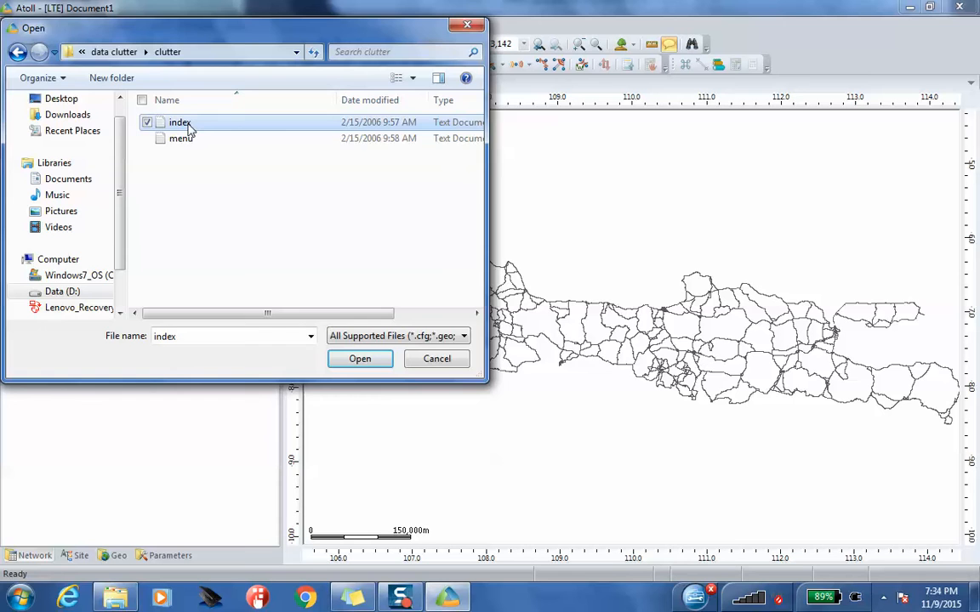
{"action": "left_click", "coordinate": [355, 359]}
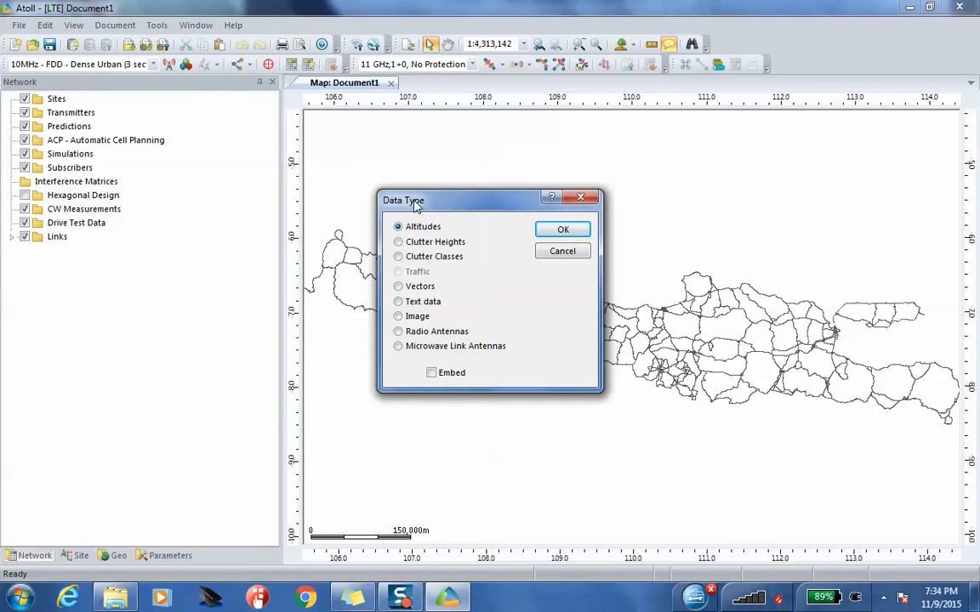
{"action": "left_click", "coordinate": [439, 258]}
{"action": "left_click", "coordinate": [561, 232]}
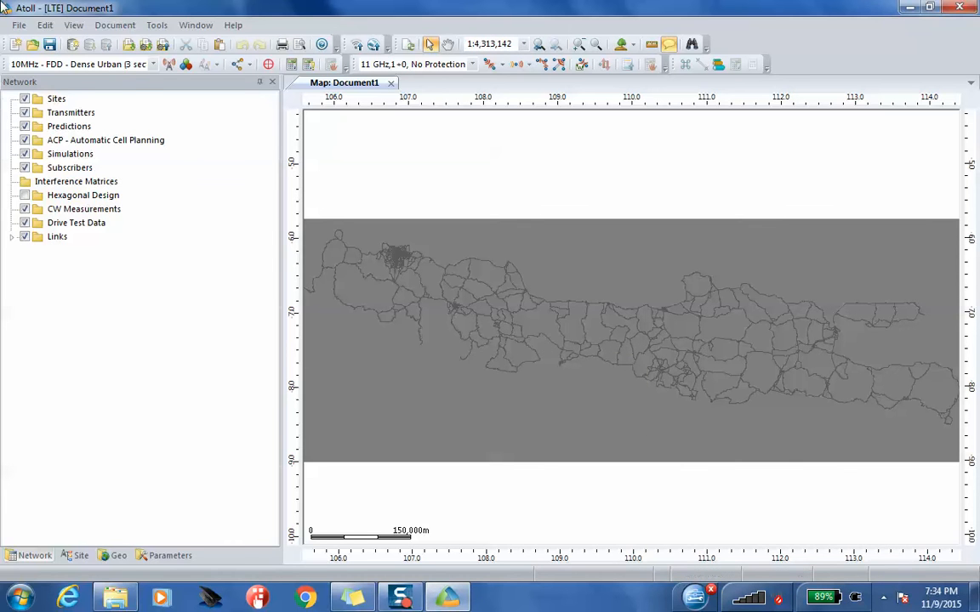
- Import the index file from the nested height folder of data clutter as Altitudes
{"action": "left_click", "coordinate": [19, 25]}
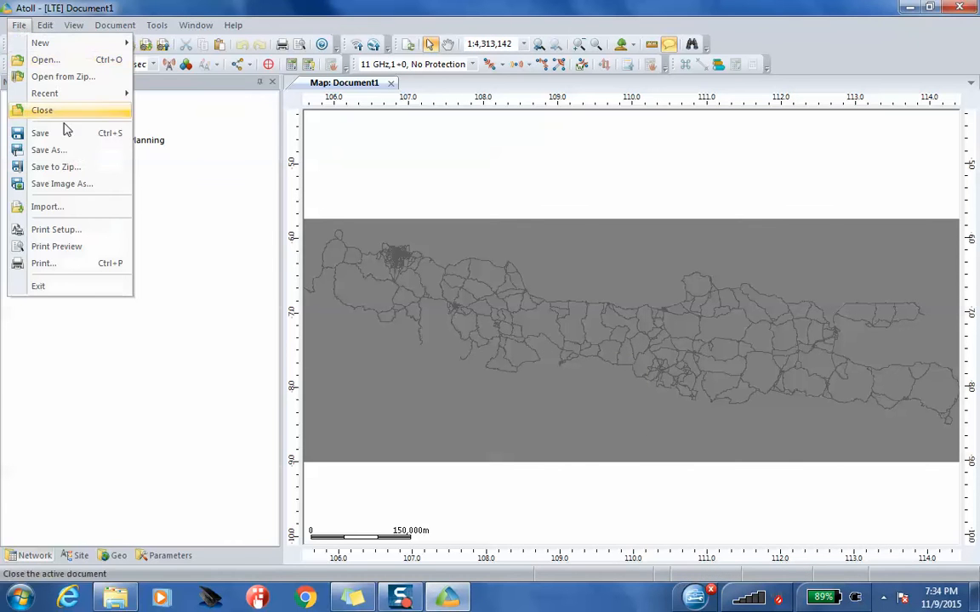
{"action": "left_click", "coordinate": [67, 210]}
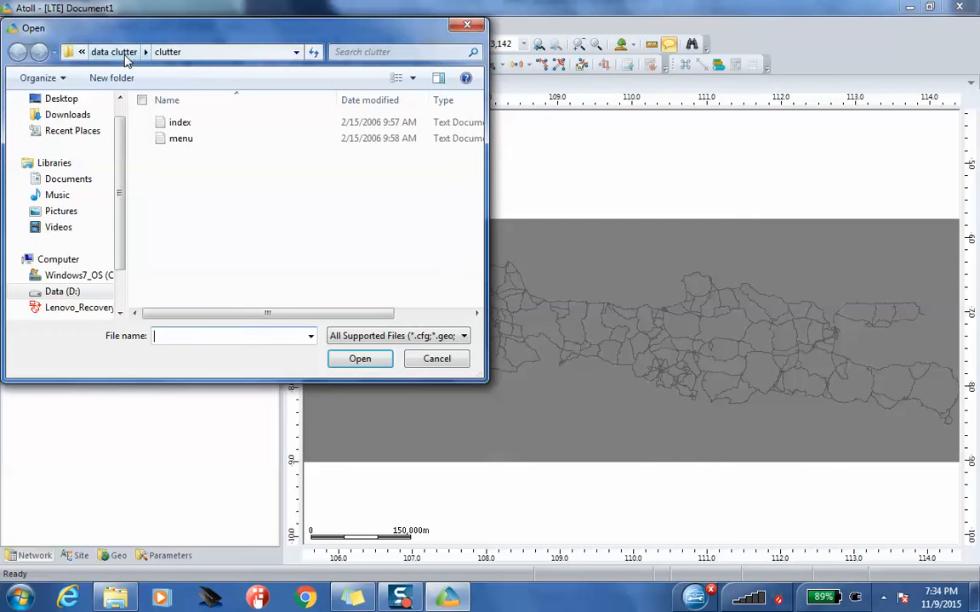
{"action": "left_click", "coordinate": [125, 56]}
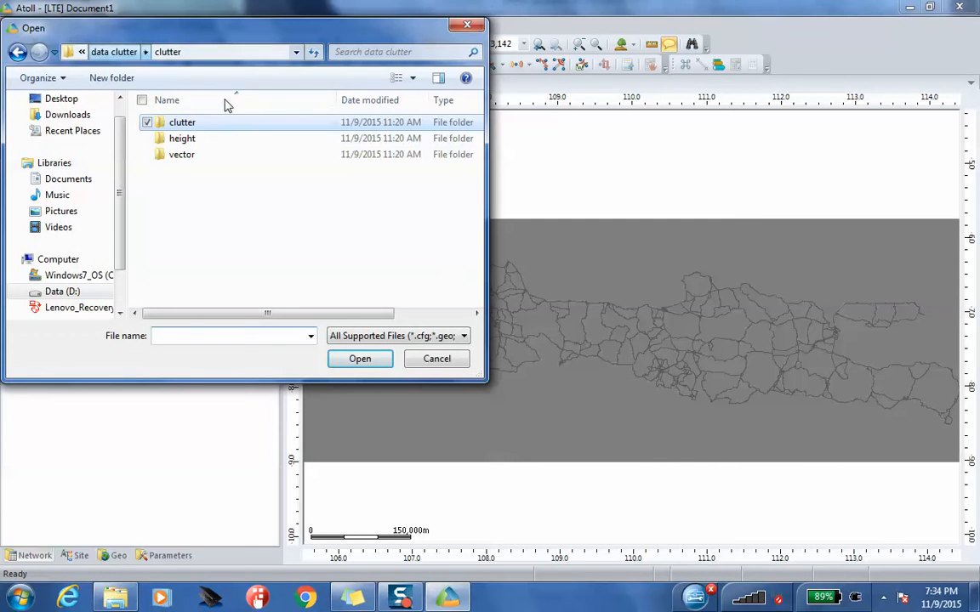
{"action": "double_click", "coordinate": [201, 143]}
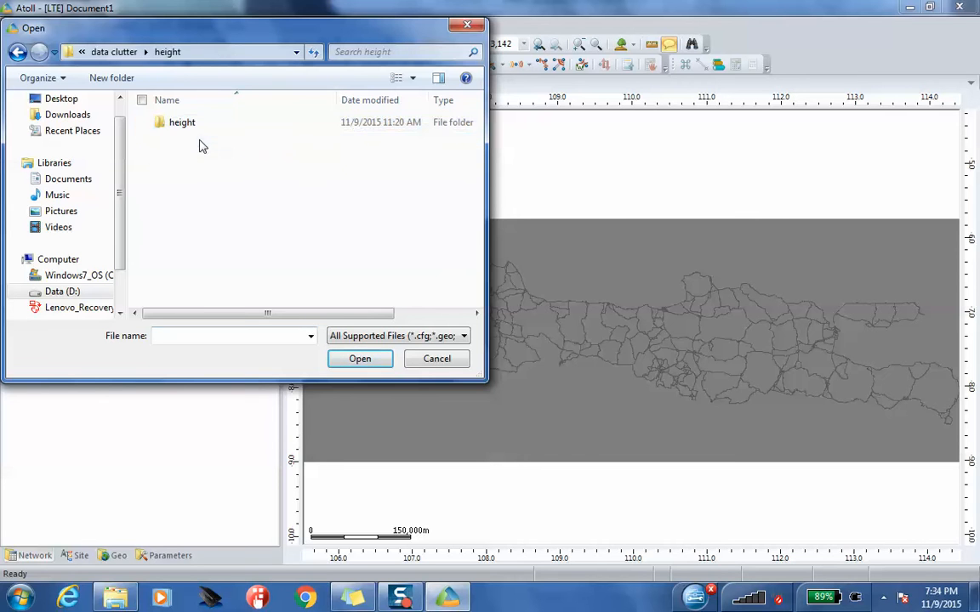
{"action": "left_click_drag", "start_coordinate": [294, 33], "coordinate": [418, 75]}
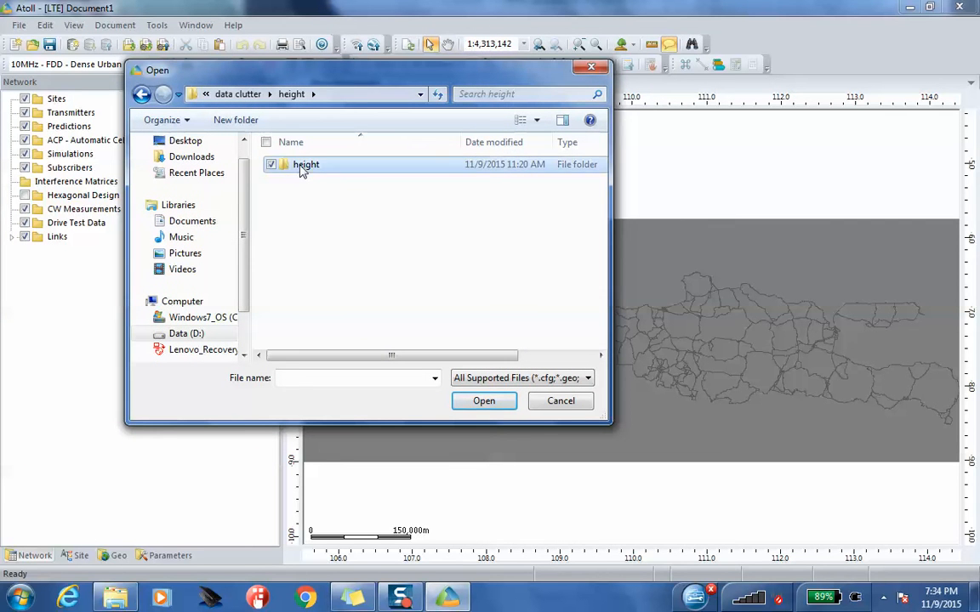
{"action": "double_click", "coordinate": [303, 167]}
{"action": "left_click", "coordinate": [313, 169]}
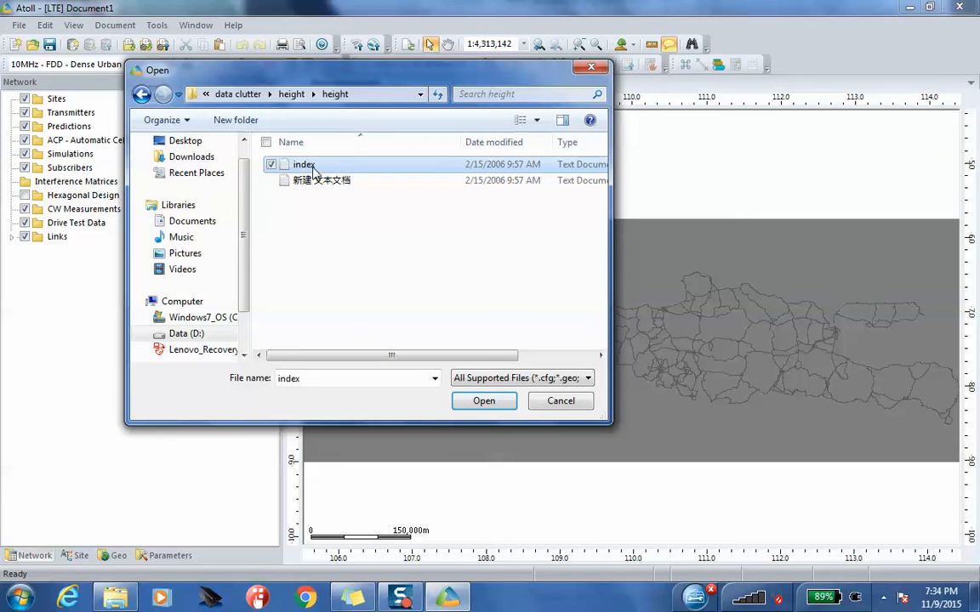
{"action": "left_click", "coordinate": [474, 407]}
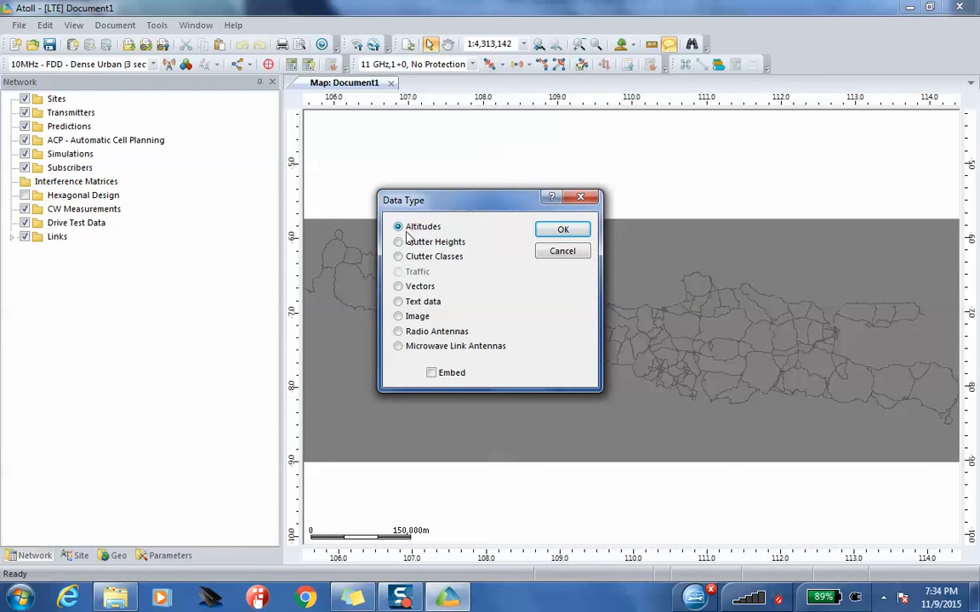
{"action": "left_click", "coordinate": [558, 232]}
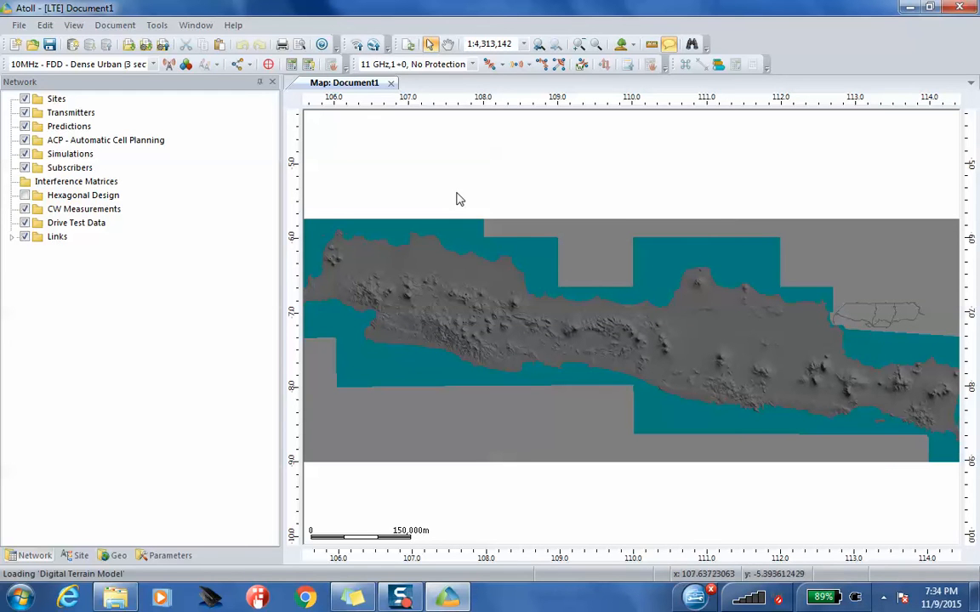
- Import the index file from the nested vector folder of data clutter as Vectors into Geo
{"action": "left_click", "coordinate": [19, 26]}
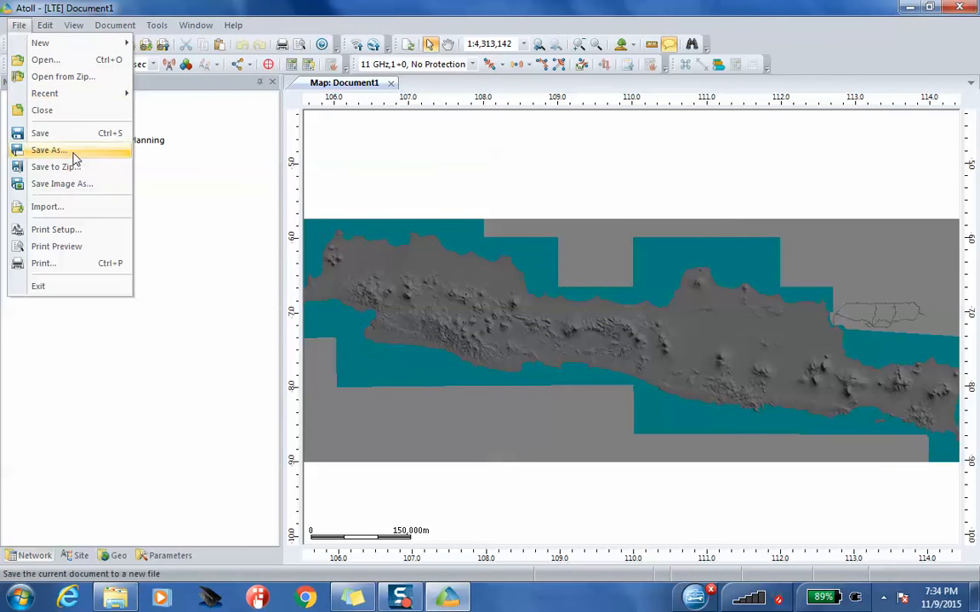
{"action": "left_click", "coordinate": [61, 209]}
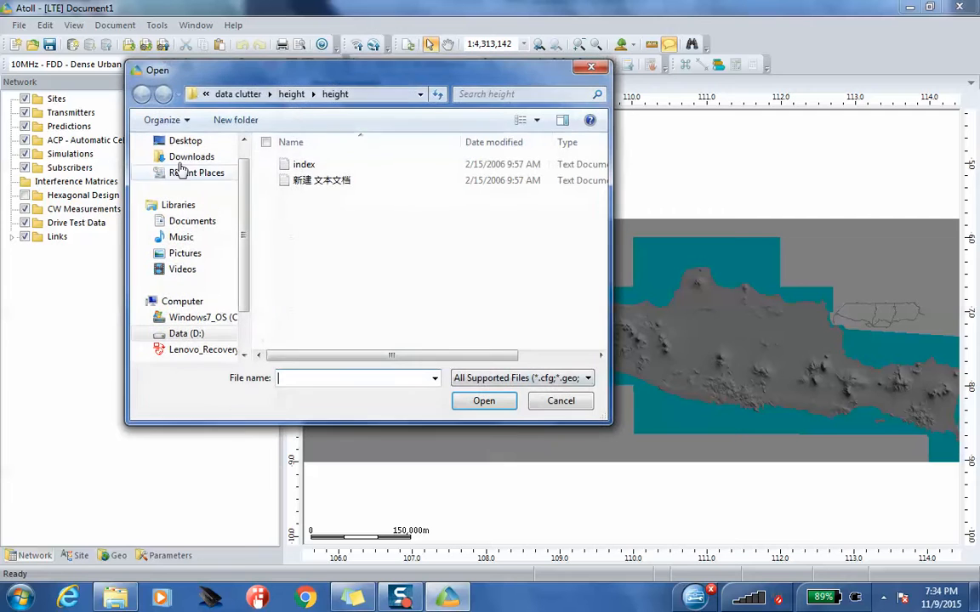
{"action": "left_click", "coordinate": [243, 94]}
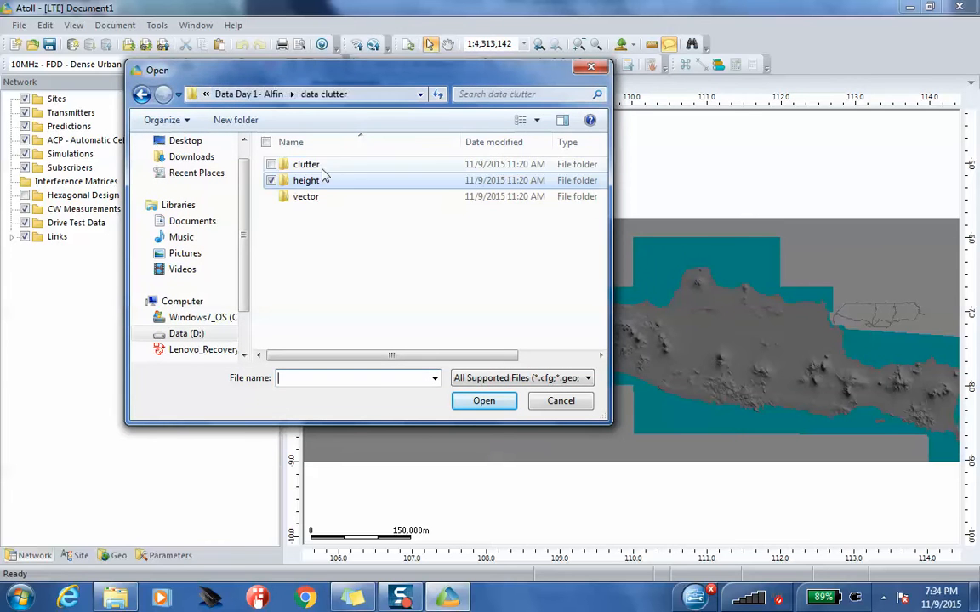
{"action": "double_click", "coordinate": [299, 199]}
{"action": "double_click", "coordinate": [304, 165]}
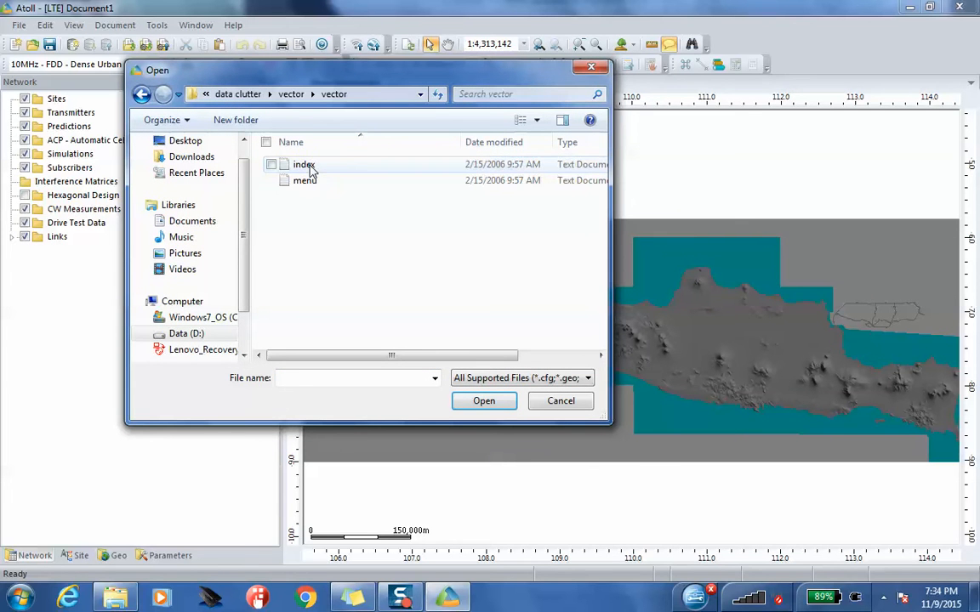
{"action": "left_click", "coordinate": [307, 166]}
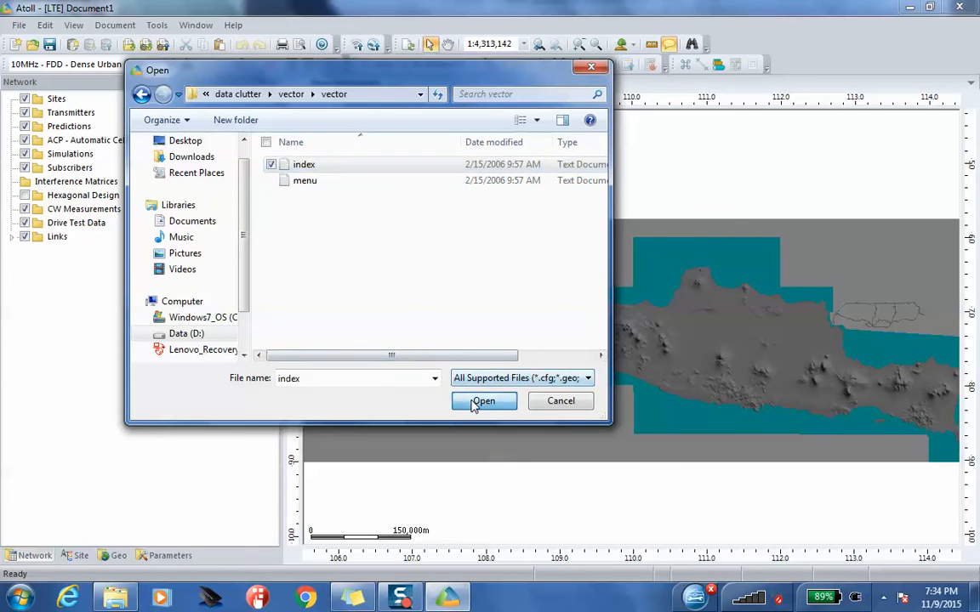
{"action": "left_click", "coordinate": [478, 400]}
{"action": "left_click", "coordinate": [402, 286]}
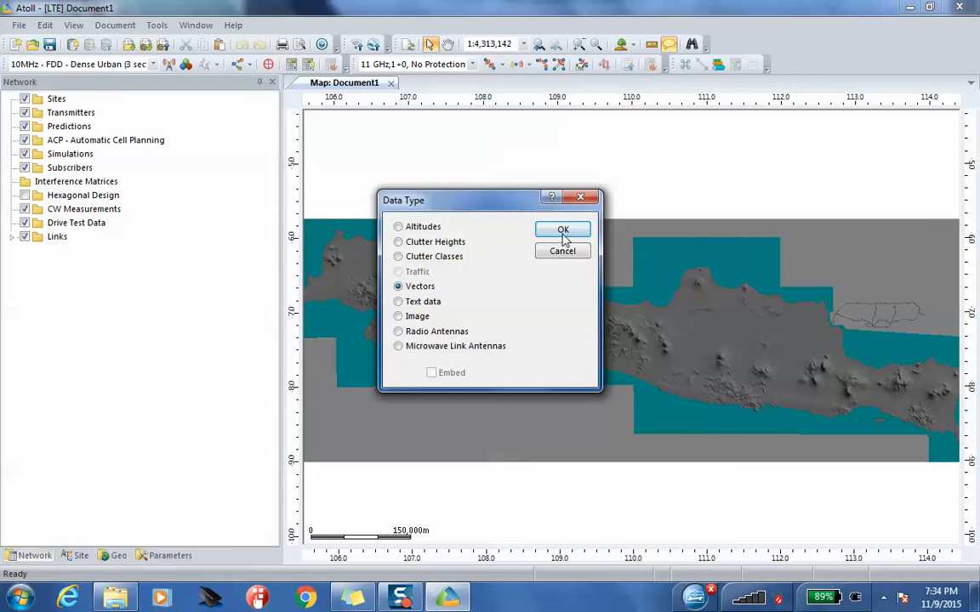
{"action": "left_click", "coordinate": [563, 234]}
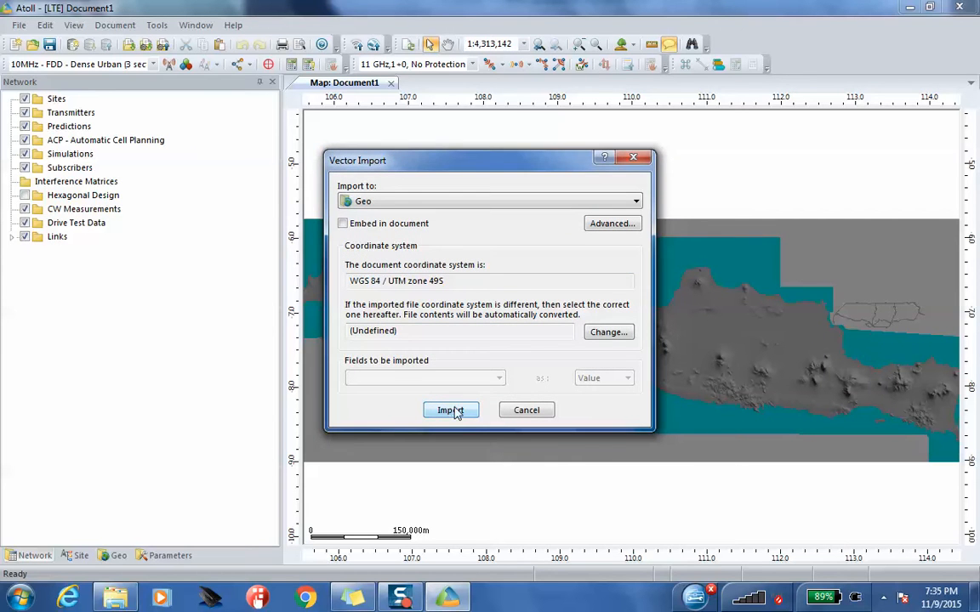
{"action": "left_click", "coordinate": [449, 411]}
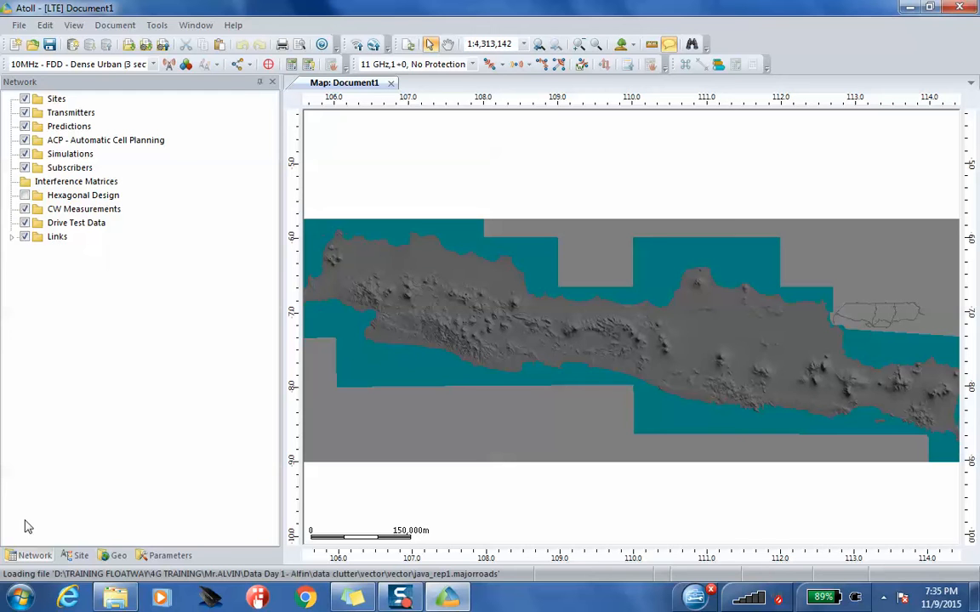
- Create an antenna record under Radio Network Equipment named LTEAntenna, with a 60° half-power beamwidth and a 17 dBi gain
{"action": "left_click", "coordinate": [169, 556]}
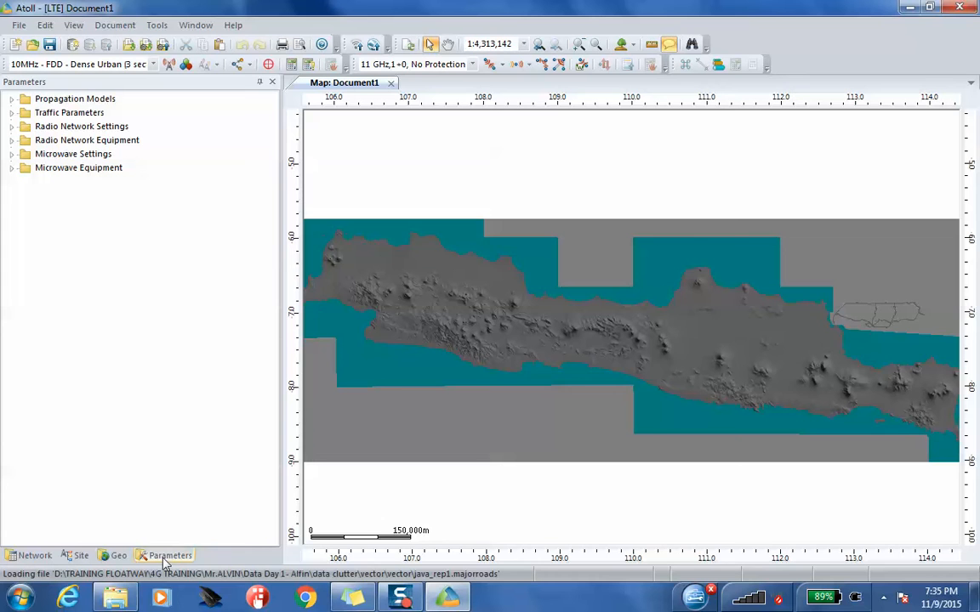
{"action": "left_click", "coordinate": [10, 140]}
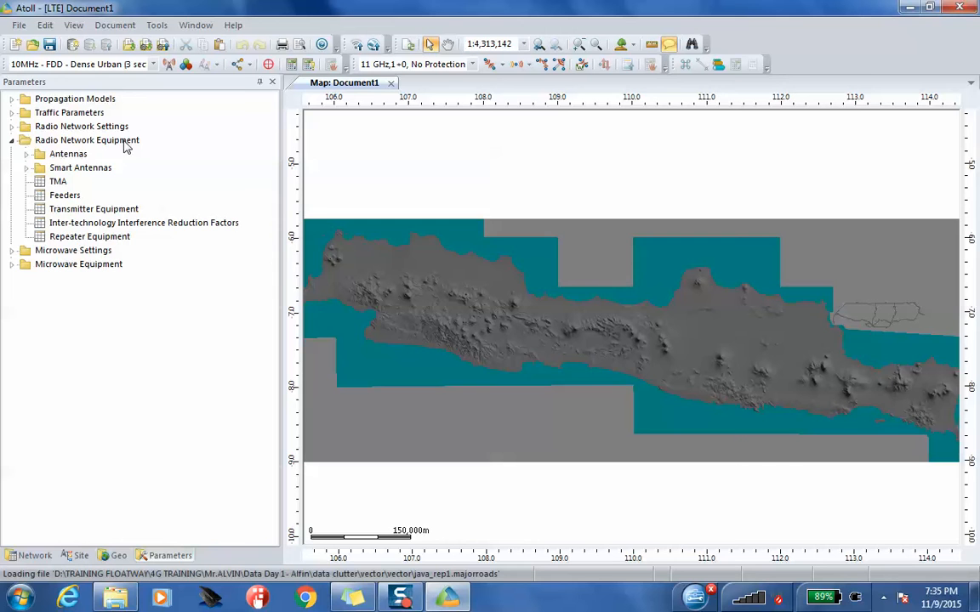
{"action": "left_click", "coordinate": [27, 154]}
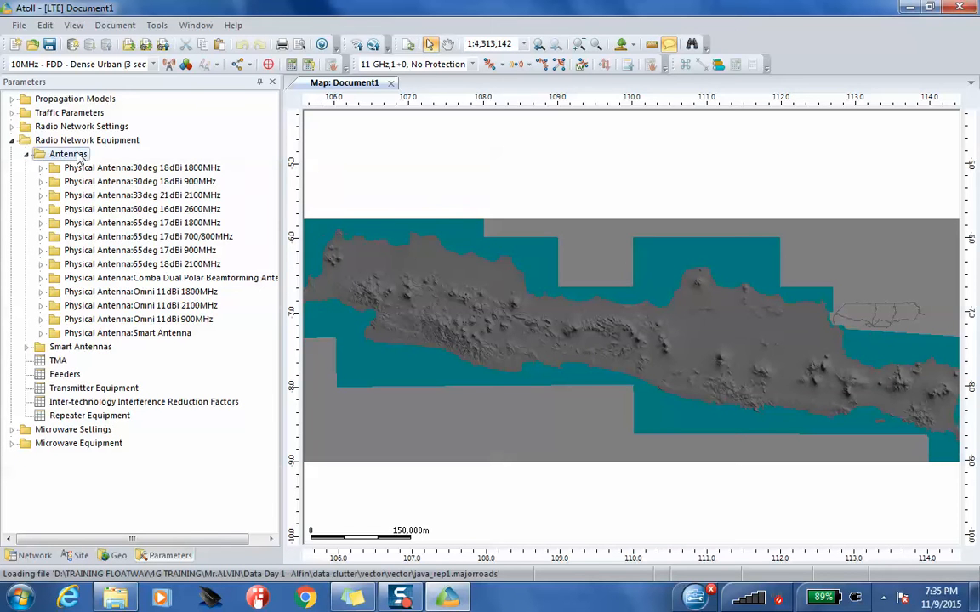
{"action": "right_click", "coordinate": [76, 153]}
{"action": "left_click", "coordinate": [127, 165]}
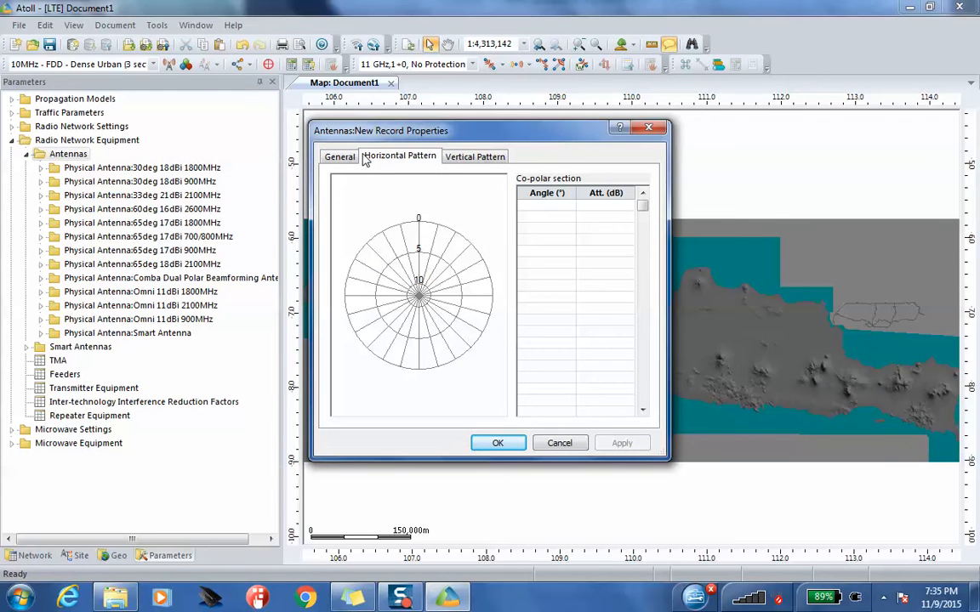
{"action": "left_click", "coordinate": [345, 161]}
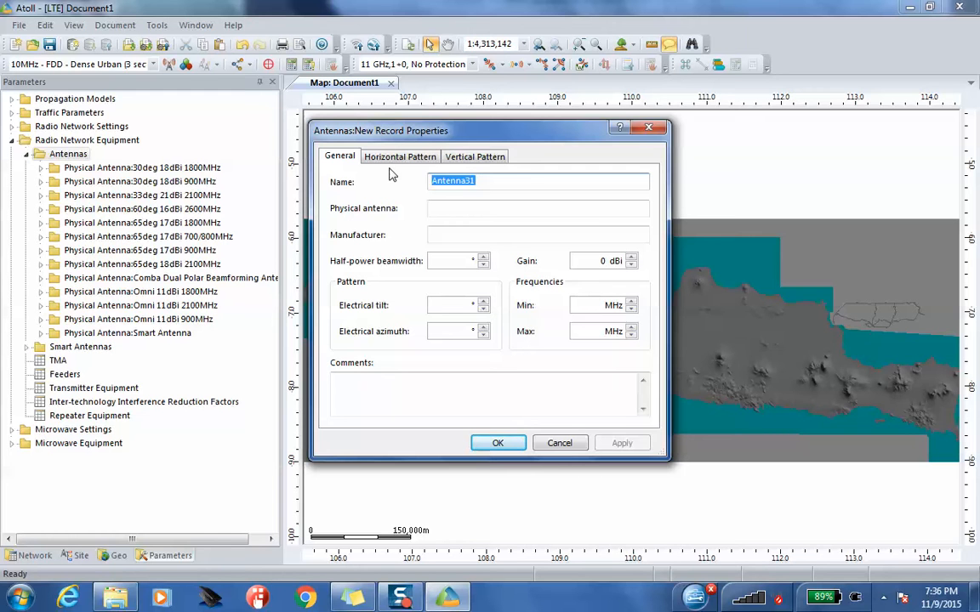
{"action": "key", "text": "Caps_Lock"}
{"action": "type", "text": "LTE"}
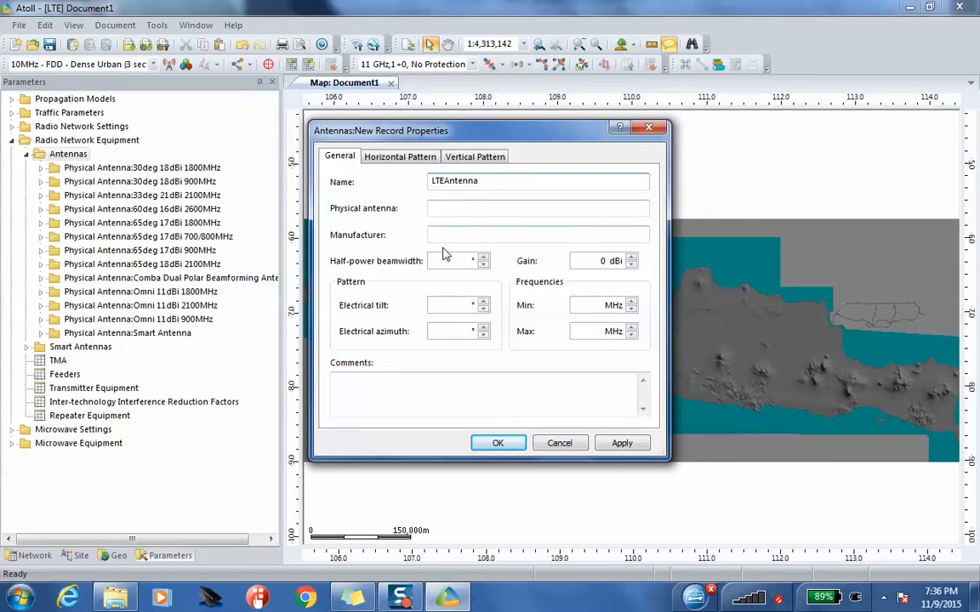
{"action": "left_click", "coordinate": [449, 261]}
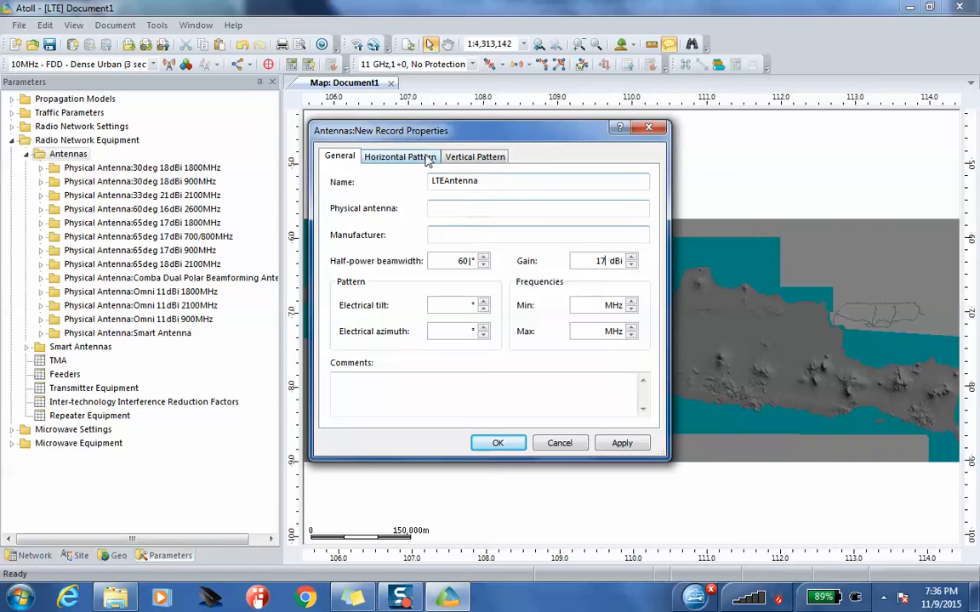
- Show the new antenna's horizontal pattern table, and open the Antennas sheet of the LTE network workbook from the Latihan folder in Excel
{"action": "left_click", "coordinate": [378, 156]}
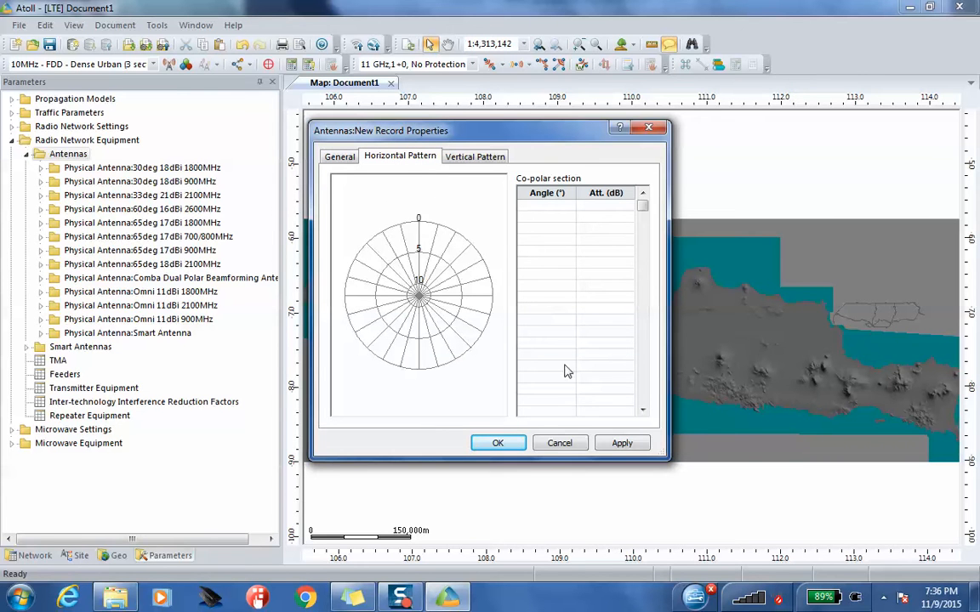
{"action": "left_click", "coordinate": [119, 598]}
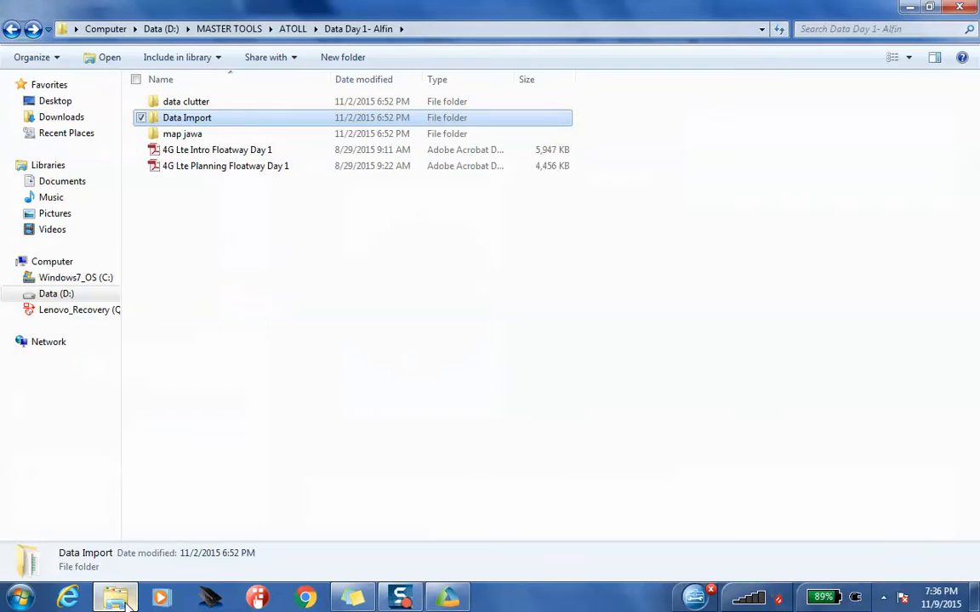
{"action": "left_click", "coordinate": [10, 33]}
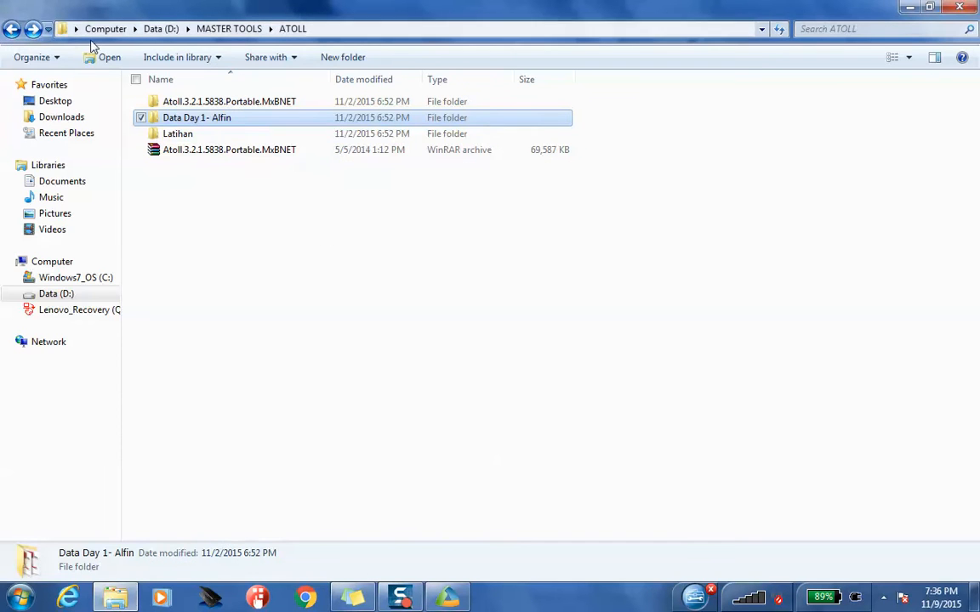
{"action": "left_click", "coordinate": [220, 136]}
{"action": "double_click", "coordinate": [219, 136]}
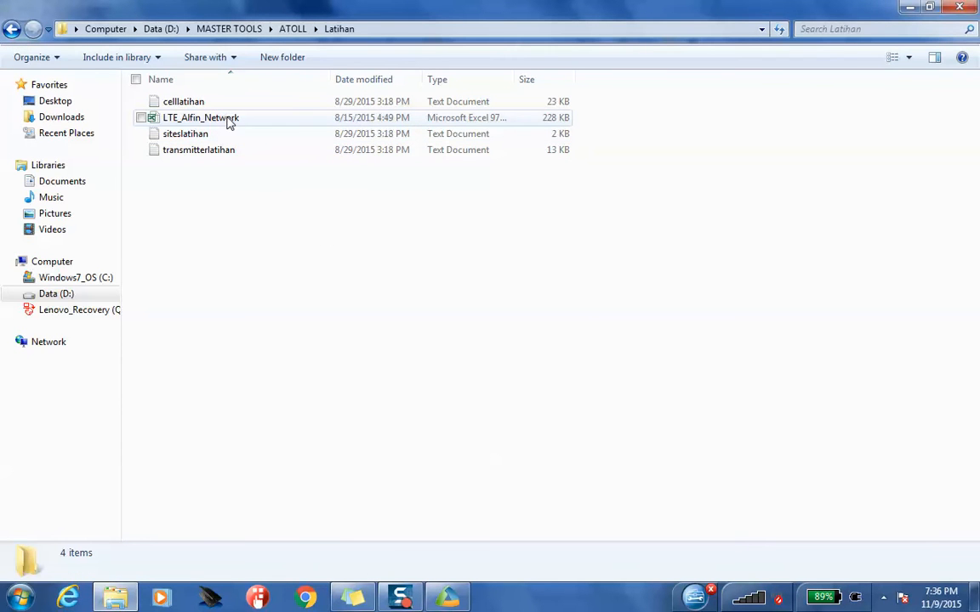
{"action": "double_click", "coordinate": [230, 120]}
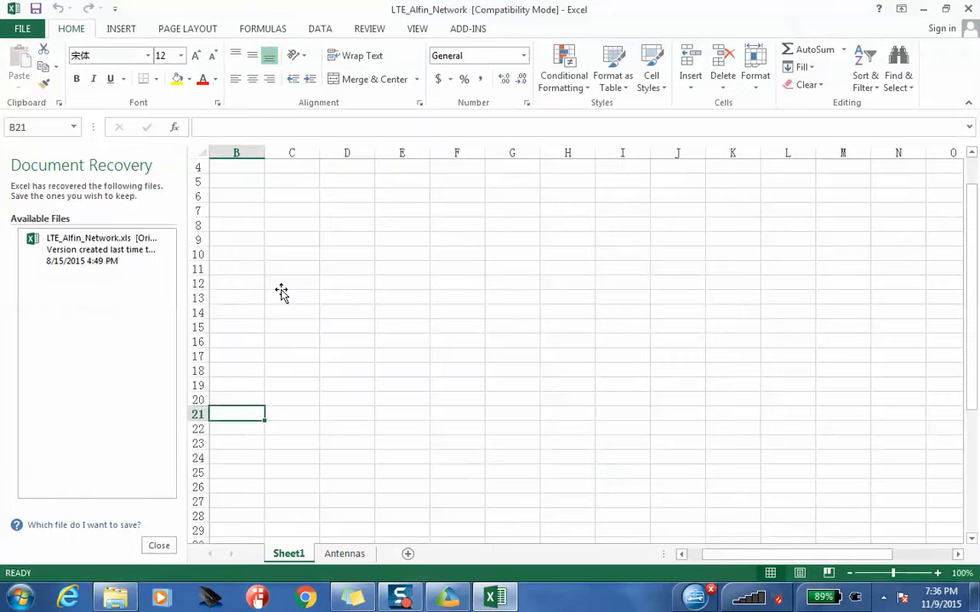
{"action": "left_click", "coordinate": [345, 554]}
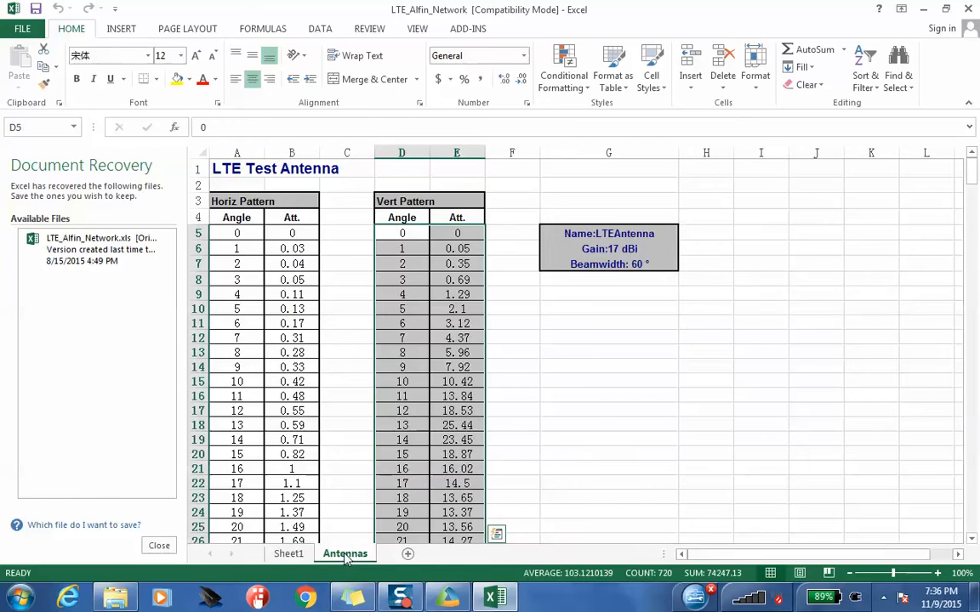
{"action": "left_click", "coordinate": [160, 545]}
{"action": "left_click", "coordinate": [406, 303]}
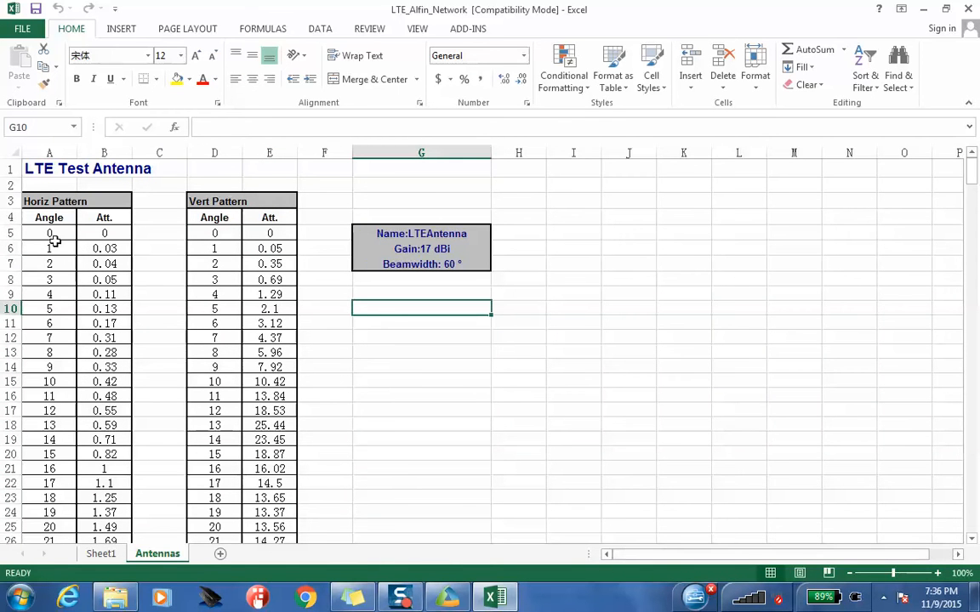
{"action": "left_click_drag", "start_coordinate": [48, 233], "coordinate": [93, 294]}
{"action": "left_click", "coordinate": [40, 195]}
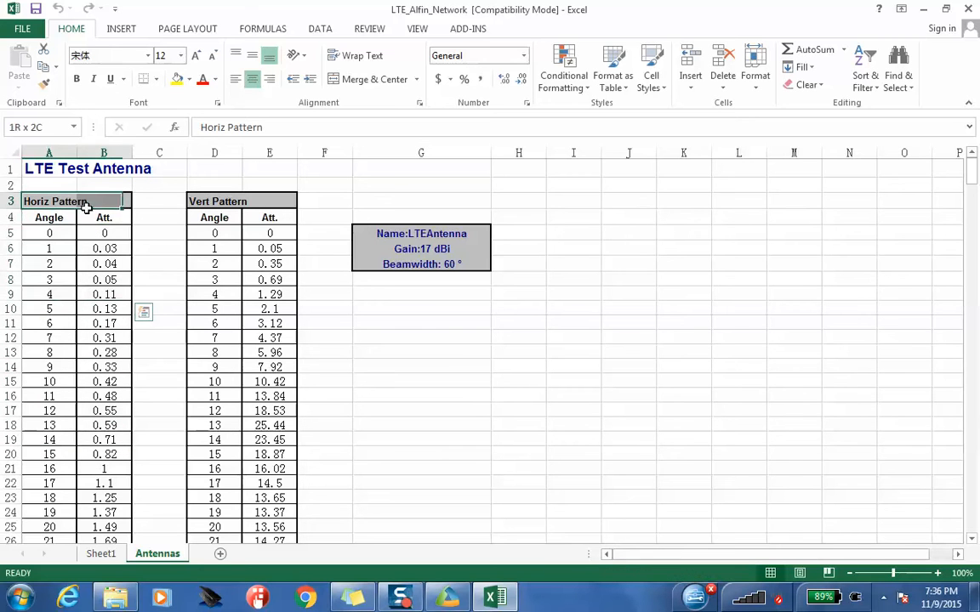
{"action": "left_click_drag", "start_coordinate": [205, 200], "coordinate": [253, 188]}
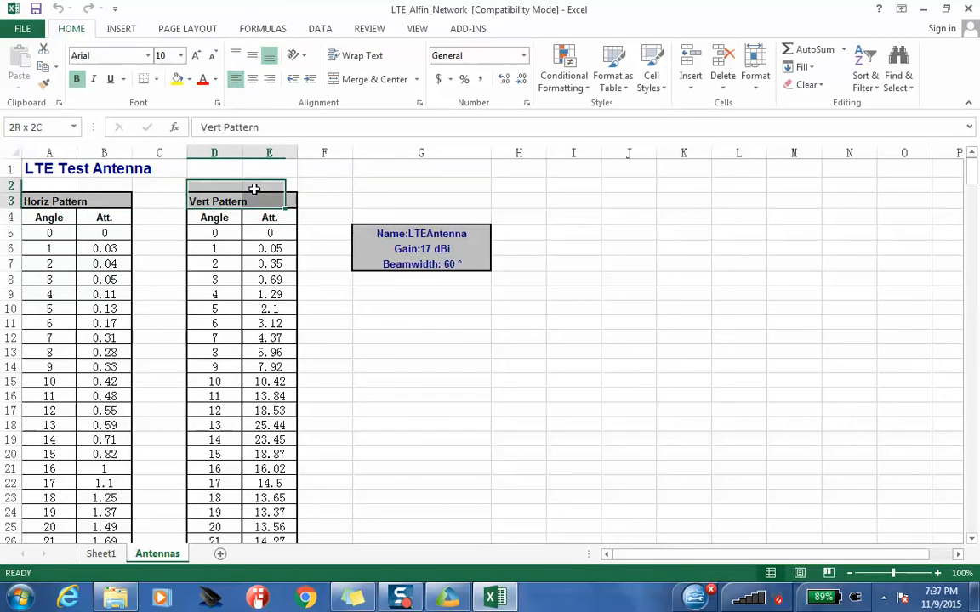
- Copy all angle and attenuation values of the Horiz Pattern table, cells A5 to B364
{"action": "left_click", "coordinate": [49, 233]}
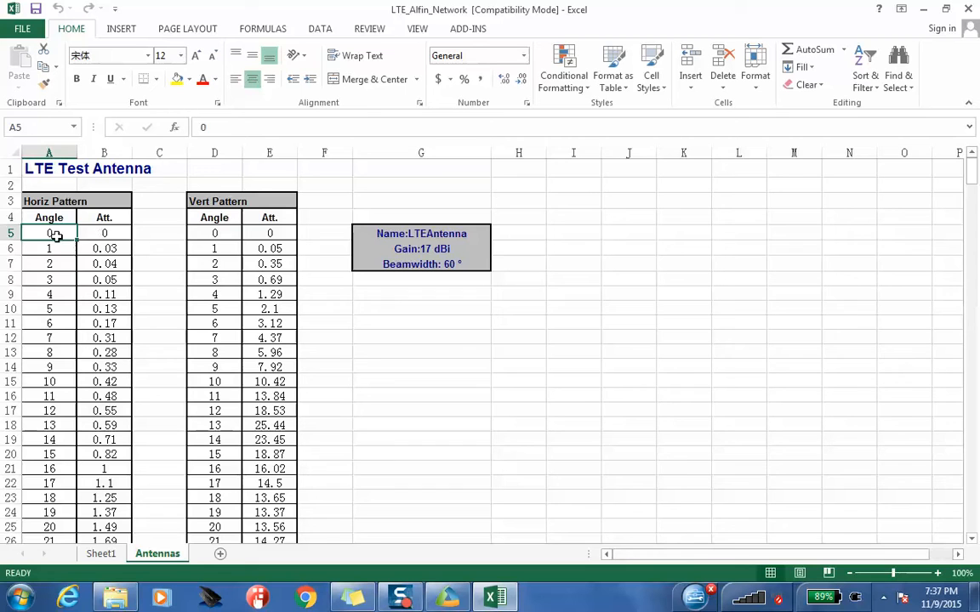
{"action": "left_click_drag", "start_coordinate": [73, 234], "coordinate": [97, 281]}
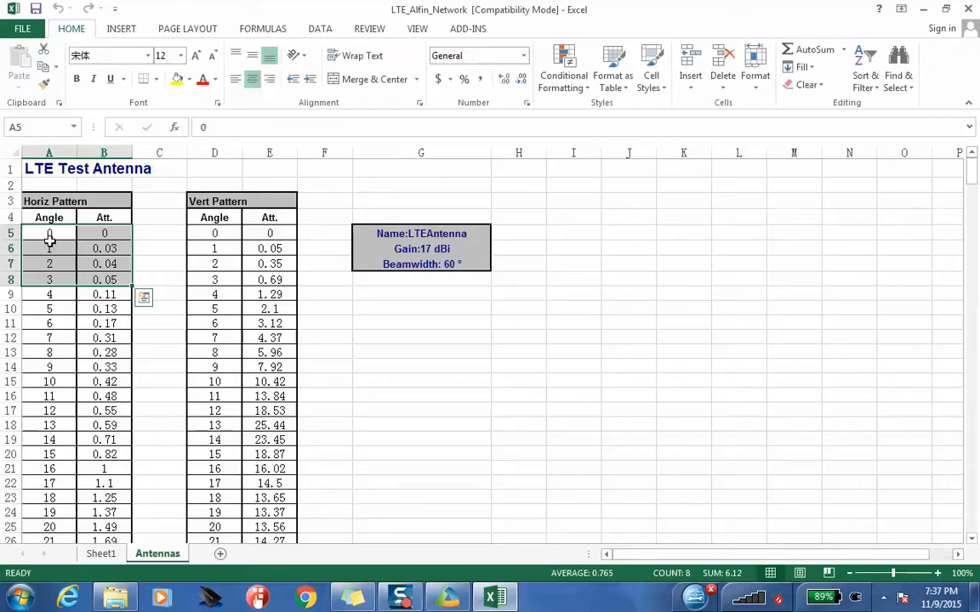
{"action": "key", "text": "ctrl+shift+Down"}
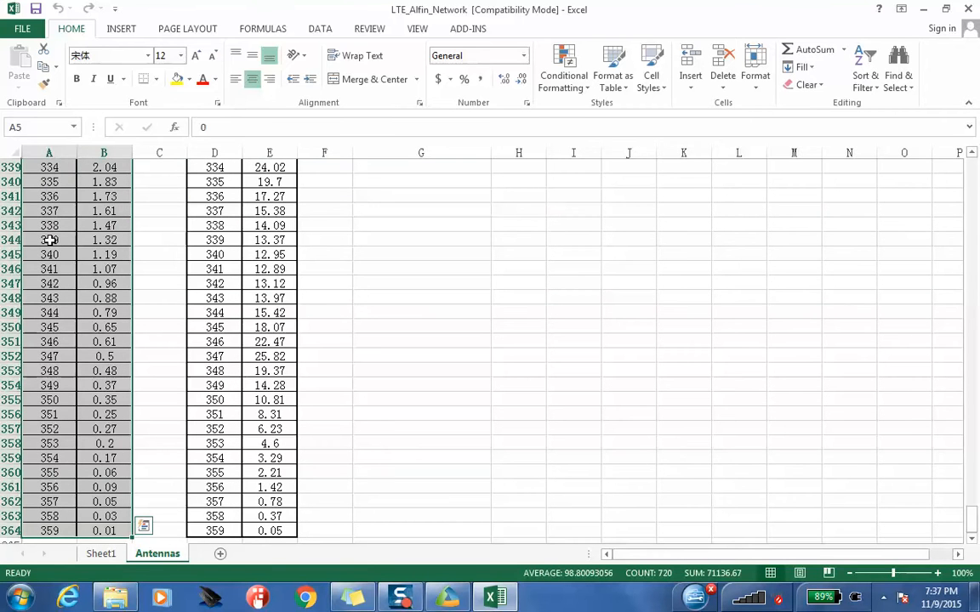
{"action": "right_click", "coordinate": [48, 313]}
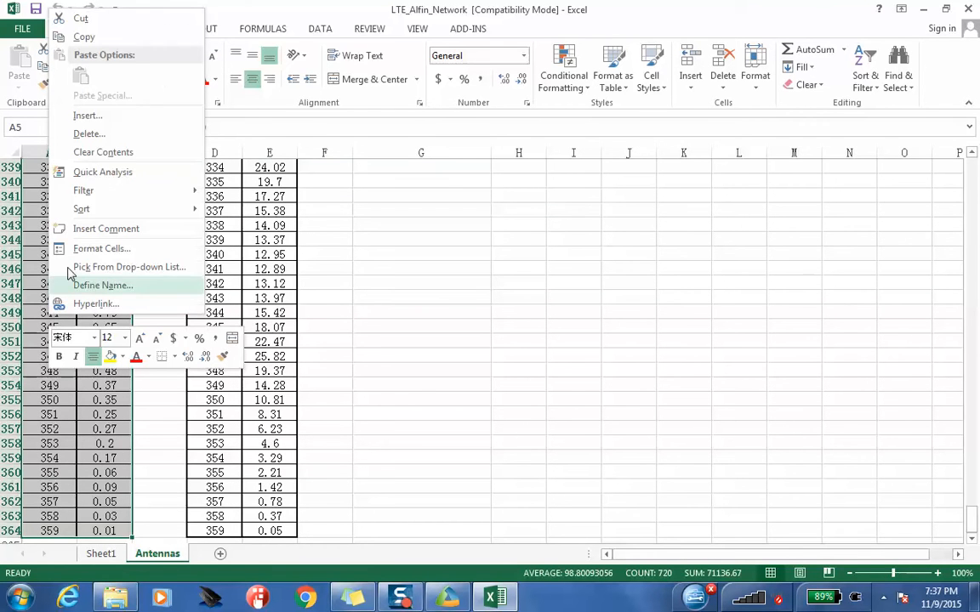
{"action": "left_click", "coordinate": [93, 37]}
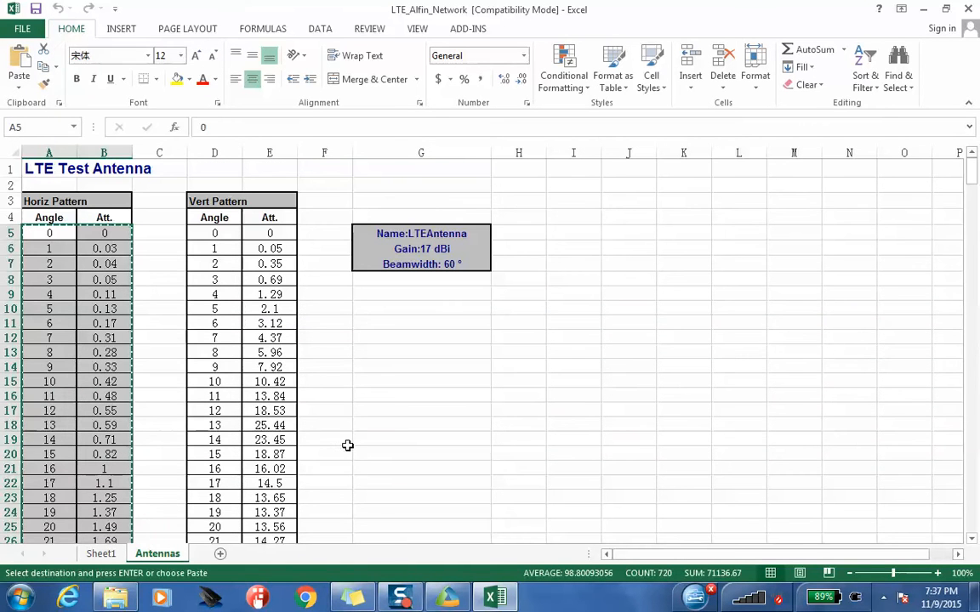
- Reselect the Horiz Pattern values A5:B364 without the Angle and Att. headings and copy them again
{"action": "left_click", "coordinate": [80, 231]}
{"action": "left_click", "coordinate": [50, 219]}
{"action": "left_click", "coordinate": [103, 217]}
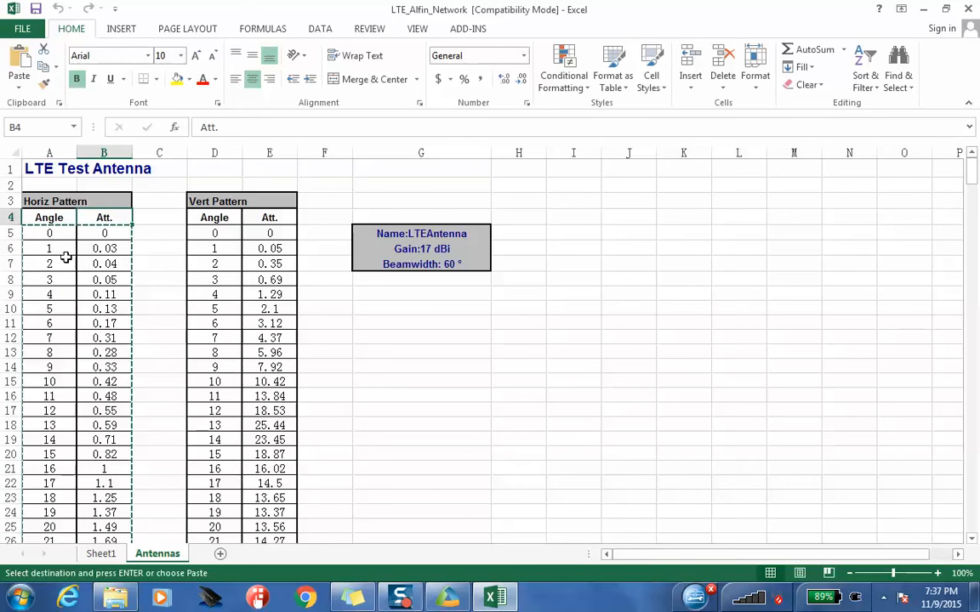
{"action": "left_click_drag", "start_coordinate": [51, 237], "coordinate": [113, 516]}
{"action": "right_click", "coordinate": [113, 514]}
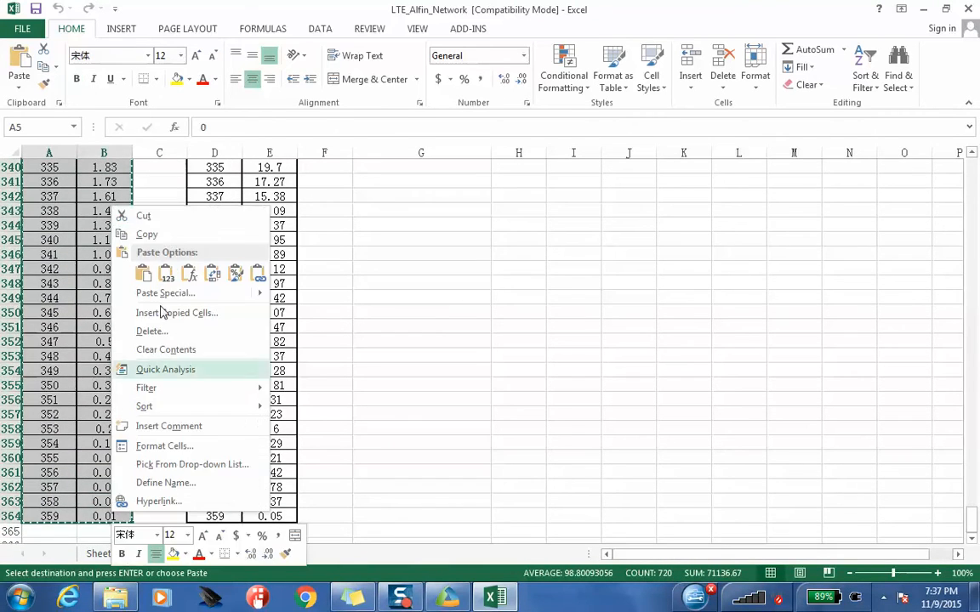
{"action": "left_click", "coordinate": [168, 237]}
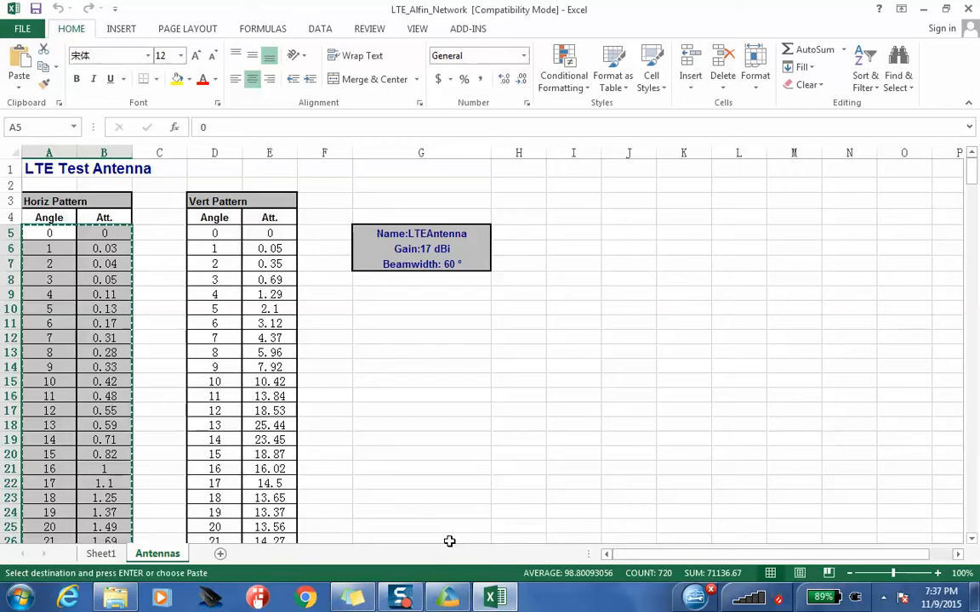
- Switch to Atoll, paste the copied values into the co-polar section of LTEAntenna's horizontal pattern and apply them
{"action": "left_click", "coordinate": [448, 598]}
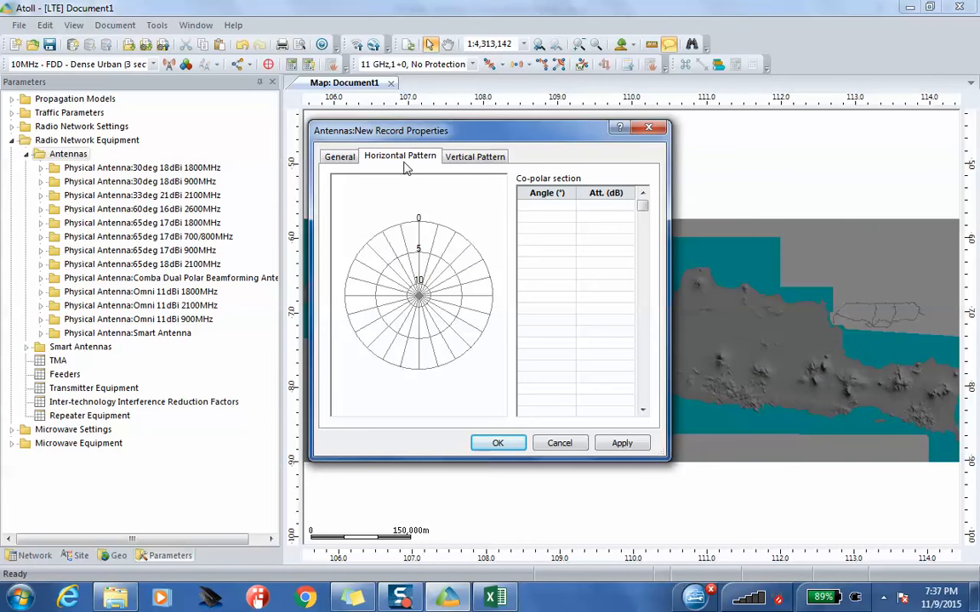
{"action": "left_click", "coordinate": [537, 212]}
{"action": "key", "text": "ctrl+v"}
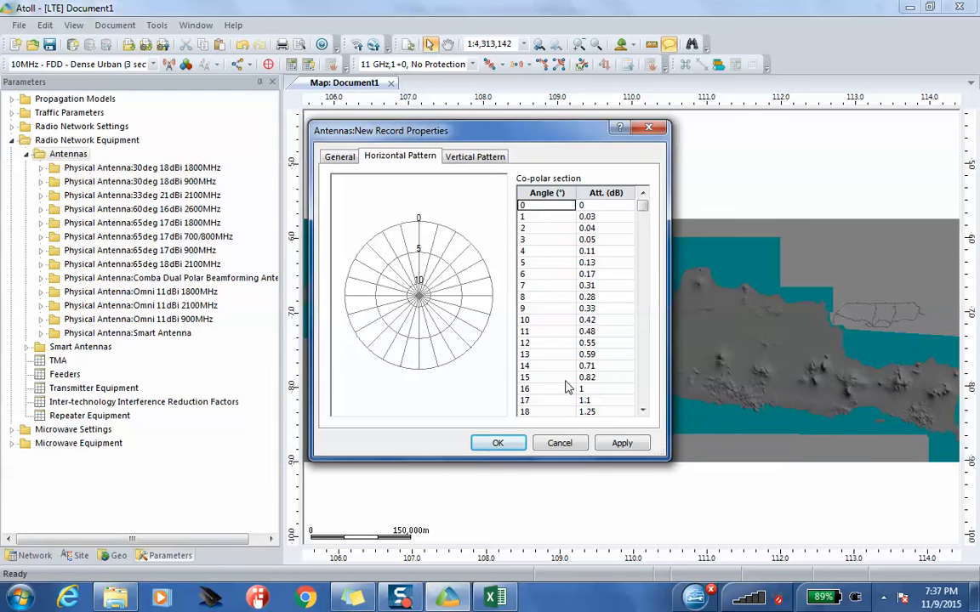
{"action": "left_click", "coordinate": [623, 443]}
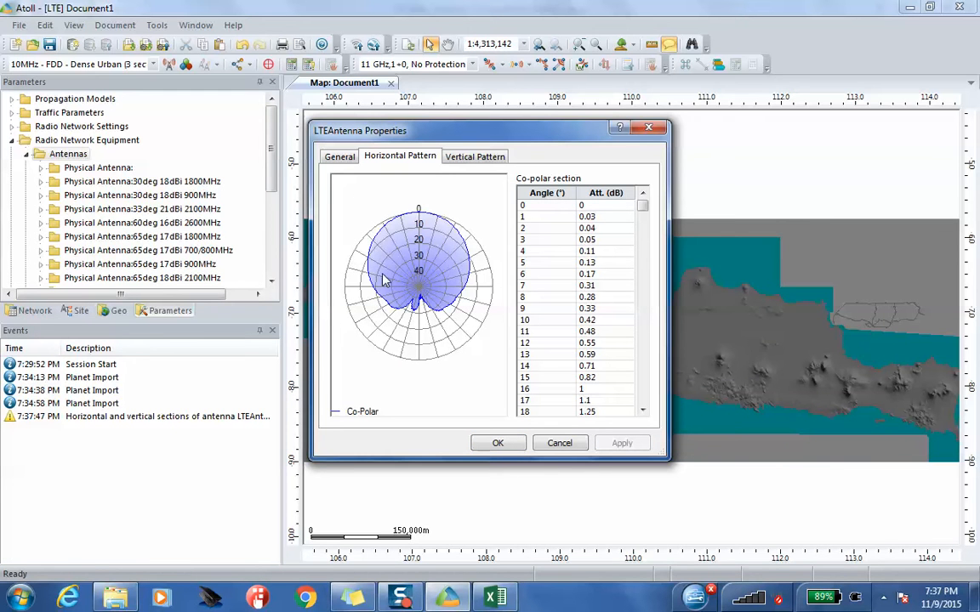
- Show LTEAntenna's vertical pattern table, switch to Excel and copy the Vert Pattern angle and attenuation values, cells D5 to E364
{"action": "left_click", "coordinate": [479, 158]}
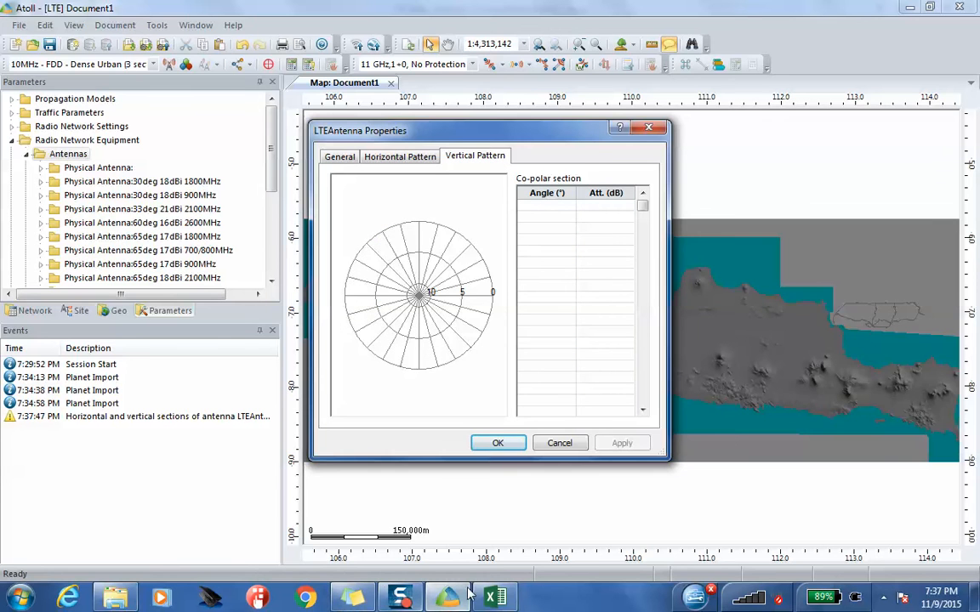
{"action": "left_click", "coordinate": [492, 598]}
{"action": "left_click_drag", "start_coordinate": [213, 235], "coordinate": [268, 235]}
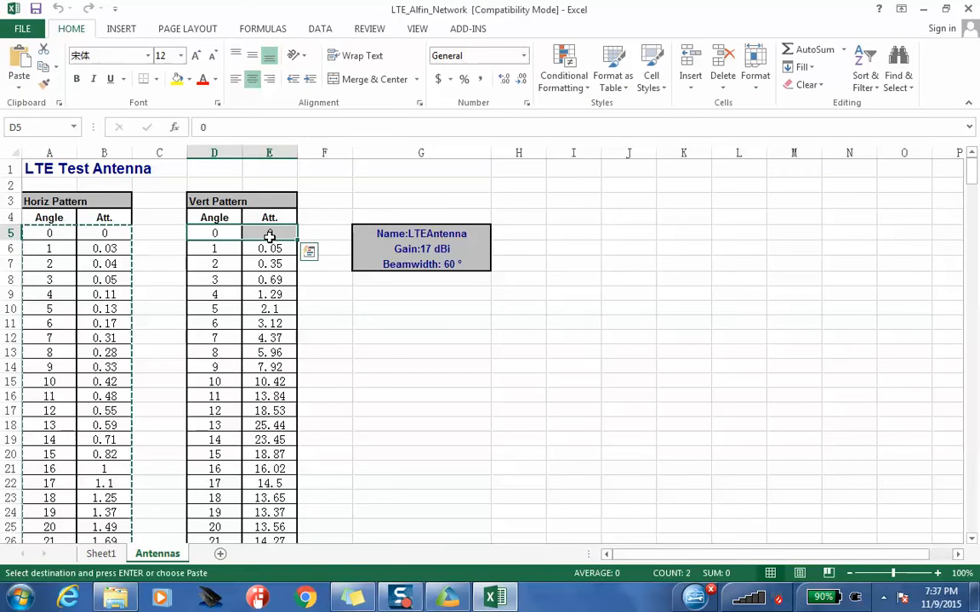
{"action": "key", "text": "ctrl+shift+Down"}
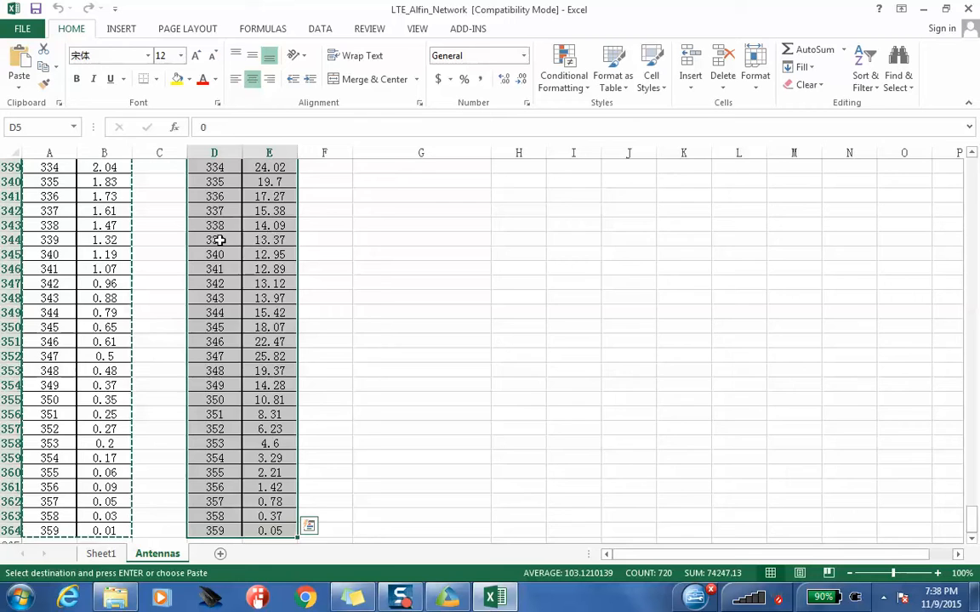
{"action": "right_click", "coordinate": [204, 219]}
{"action": "left_click", "coordinate": [248, 269]}
{"action": "scroll", "coordinate": [332, 340], "scroll_direction": "up", "scroll_amount": 2}
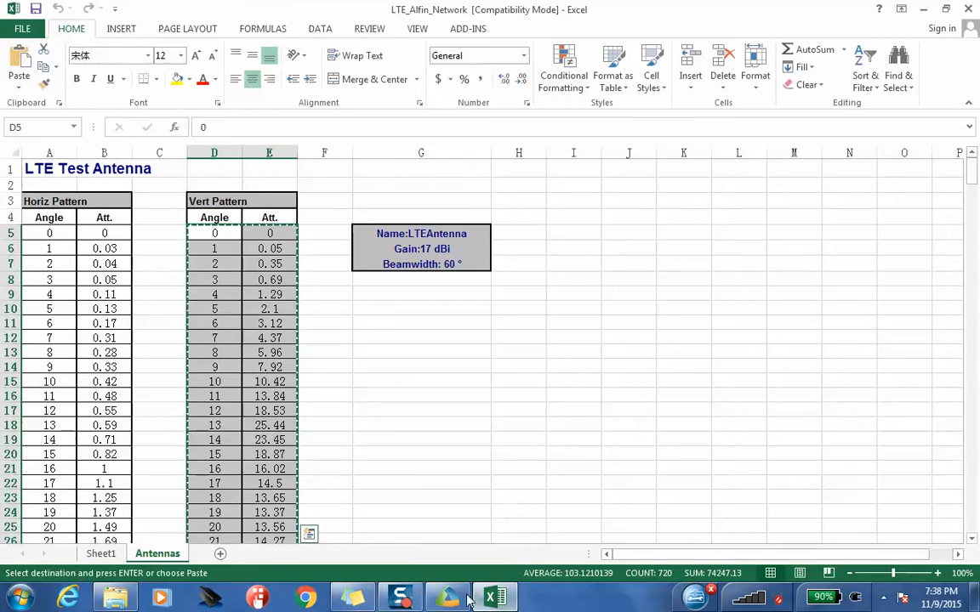
- Switch to Atoll, paste the copied values into the co-polar section of LTEAntenna's vertical pattern, apply them and confirm the antenna properties
{"action": "key", "text": "alt+Tab"}
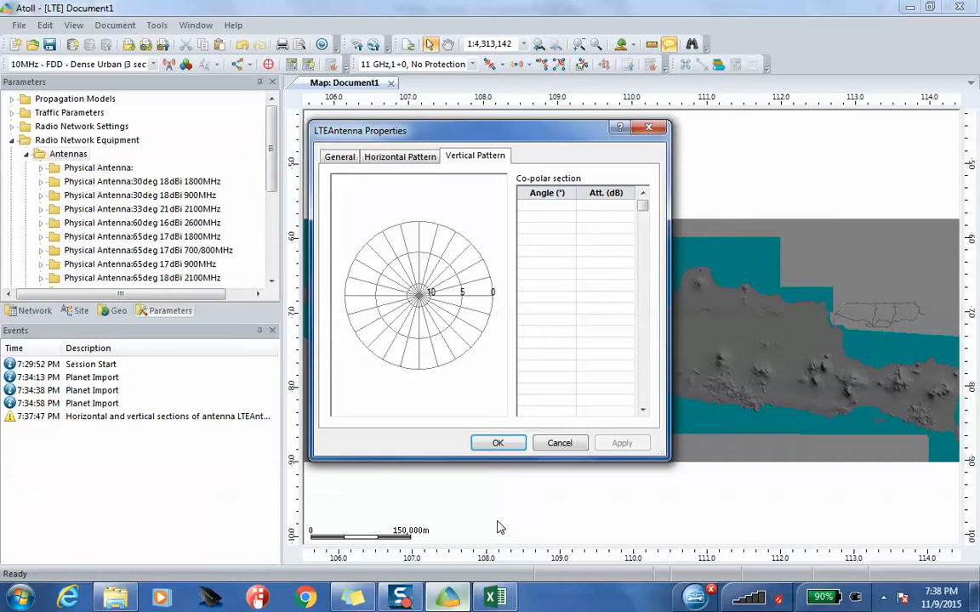
{"action": "left_click", "coordinate": [538, 213]}
{"action": "key", "text": "ctrl+v"}
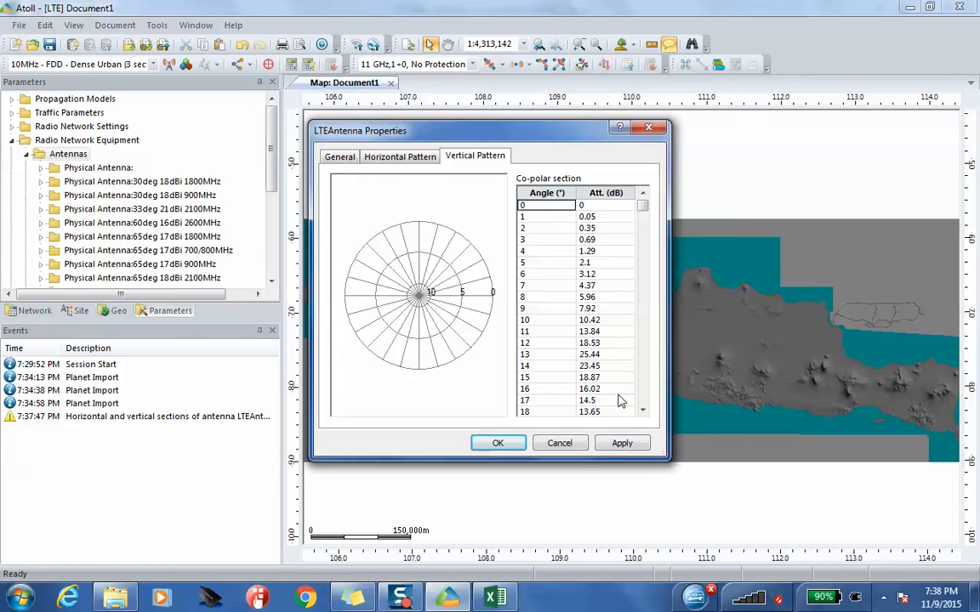
{"action": "left_click", "coordinate": [622, 443]}
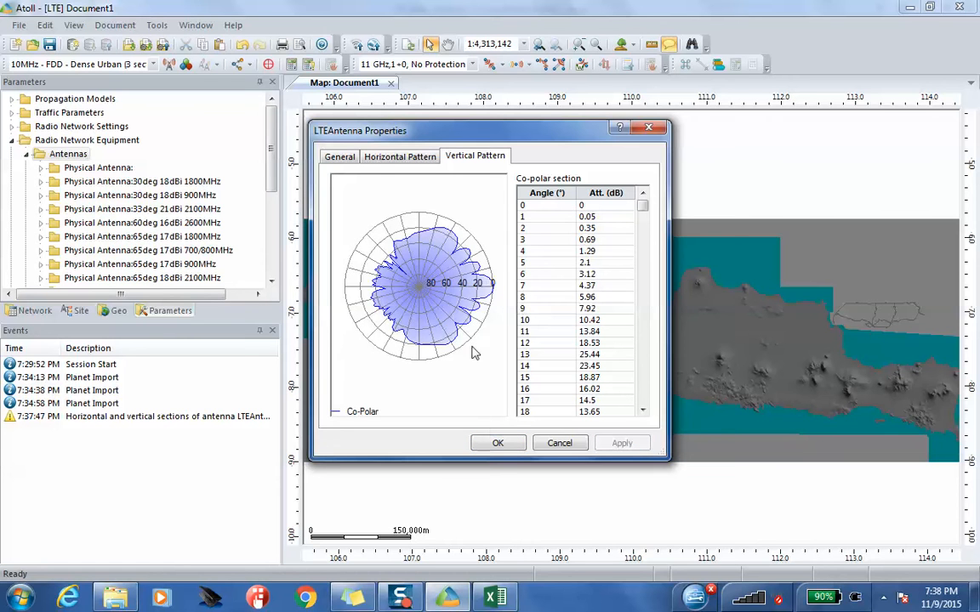
{"action": "left_click", "coordinate": [498, 444]}
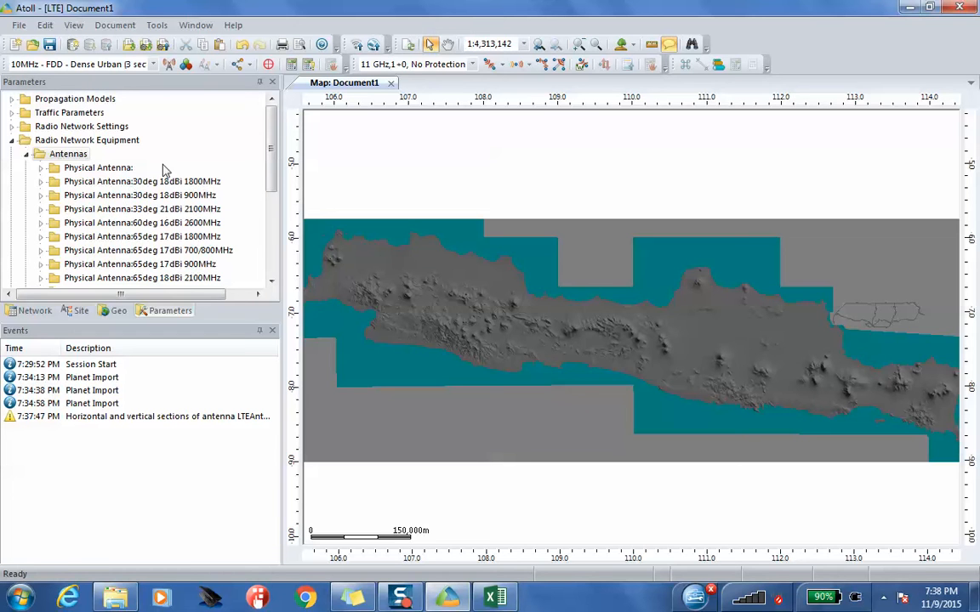
- Open the table of the network's Sites folder
{"action": "left_click", "coordinate": [34, 311]}
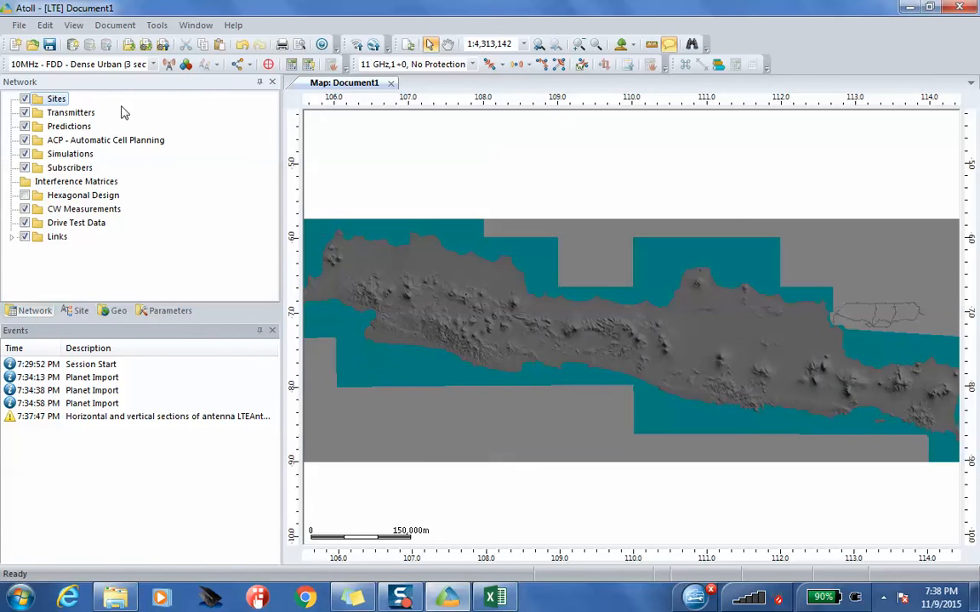
{"action": "right_click", "coordinate": [54, 102]}
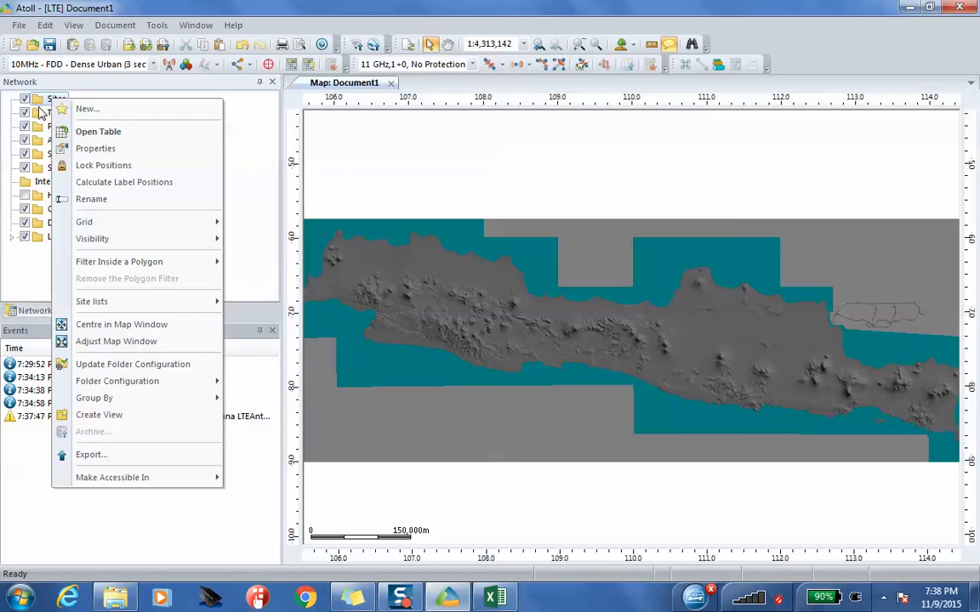
{"action": "left_click", "coordinate": [101, 138]}
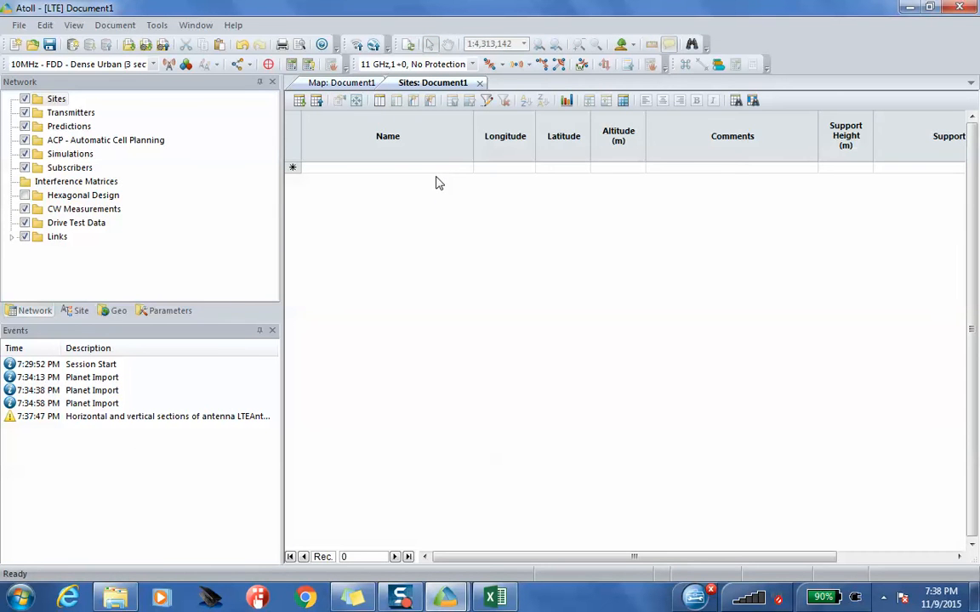
- Import the siteswgs text file from the Data Import folder into the Sites table
{"action": "left_click", "coordinate": [301, 102]}
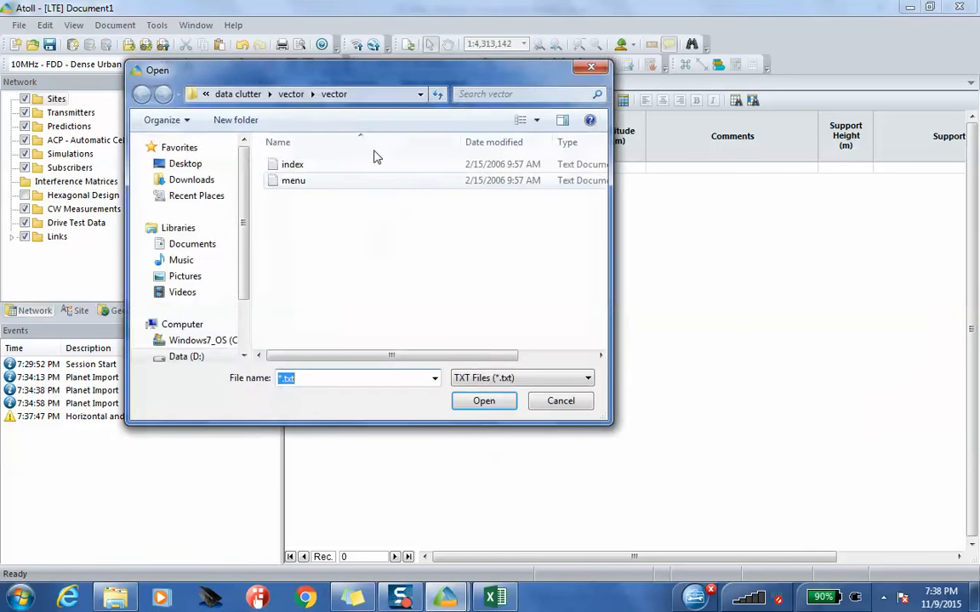
{"action": "left_click", "coordinate": [237, 94]}
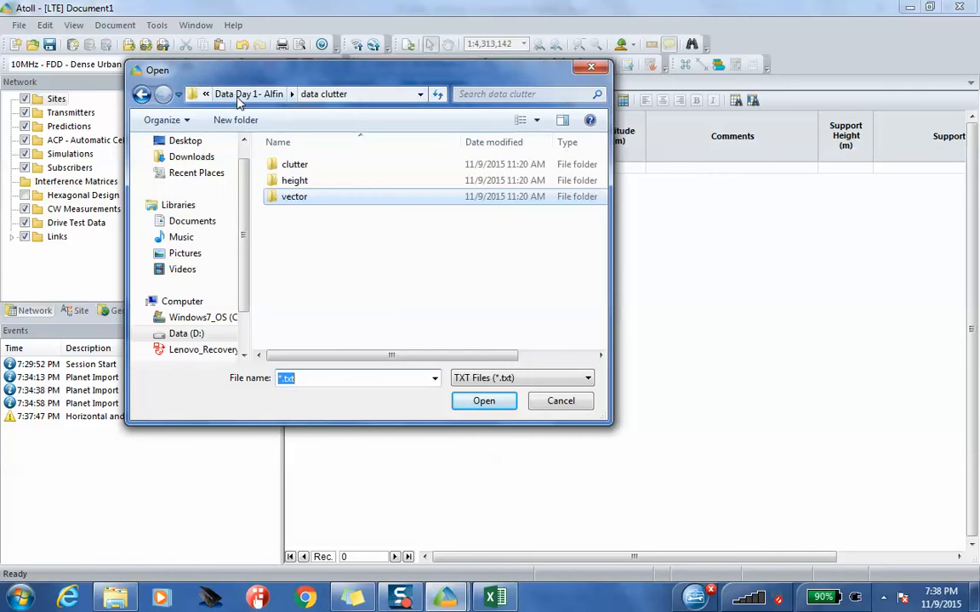
{"action": "left_click", "coordinate": [237, 98]}
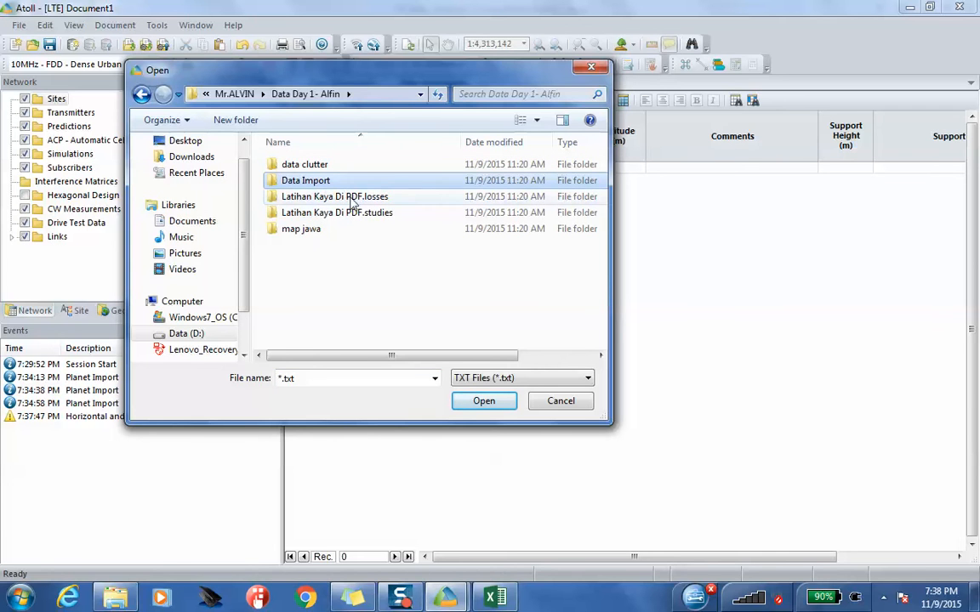
{"action": "double_click", "coordinate": [325, 186]}
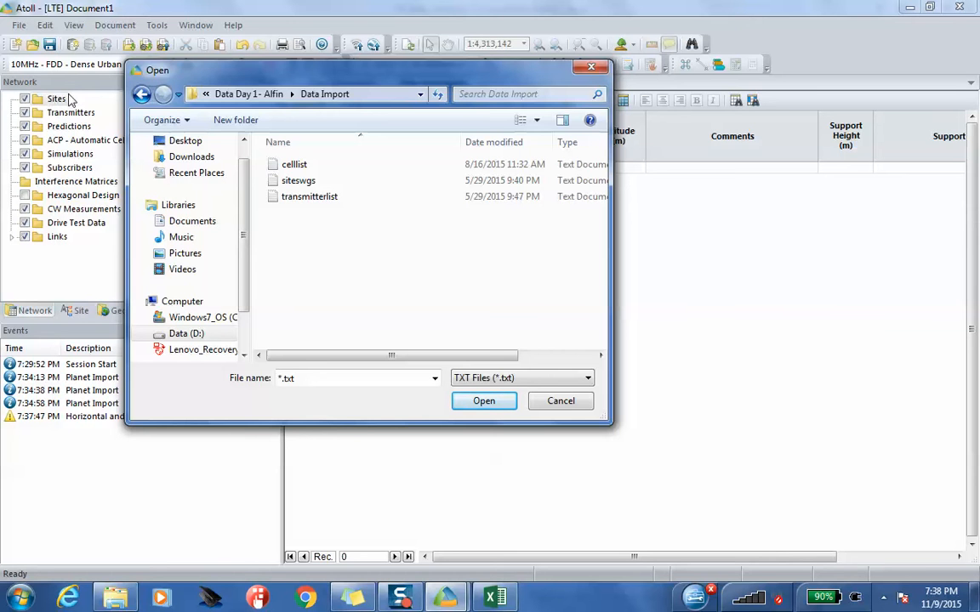
{"action": "left_click", "coordinate": [284, 180]}
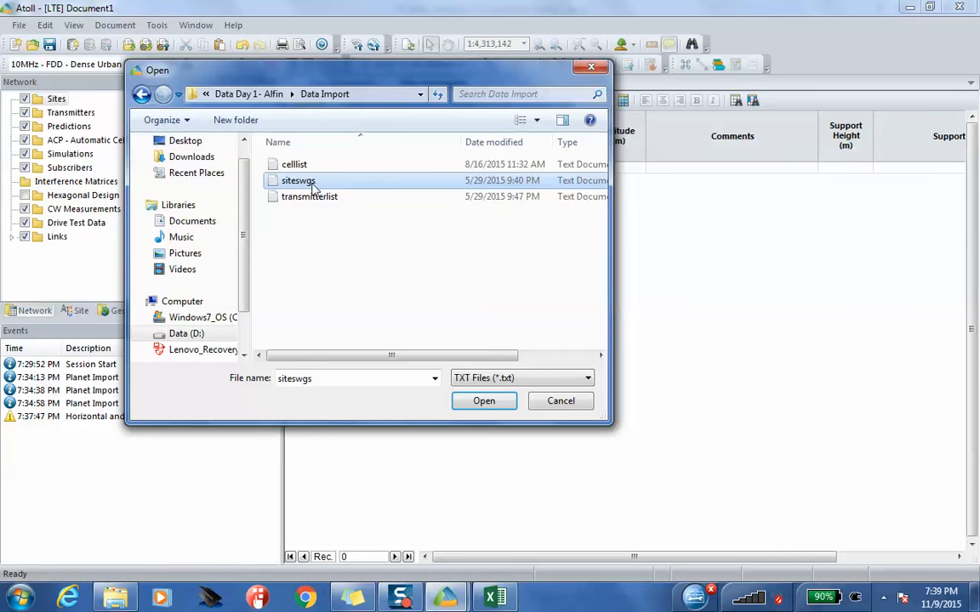
{"action": "left_click", "coordinate": [482, 402]}
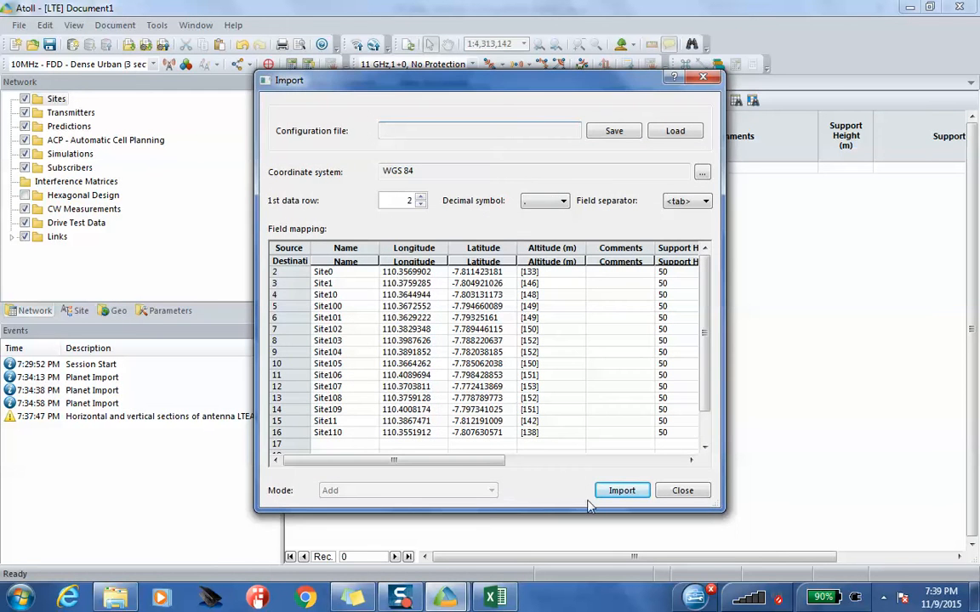
{"action": "left_click", "coordinate": [621, 491]}
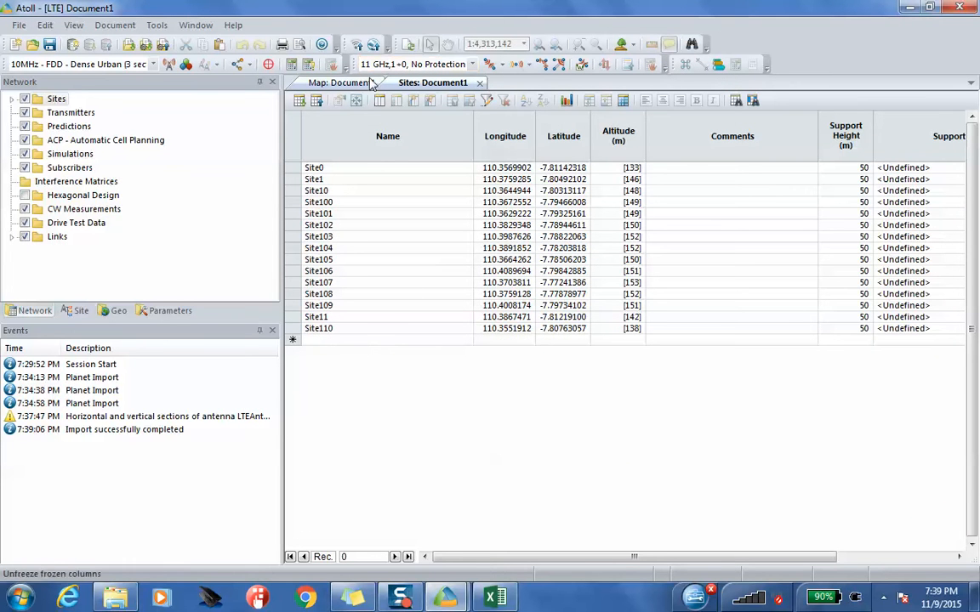
- Return to the map and locate the imported sites on it
{"action": "left_click", "coordinate": [327, 90]}
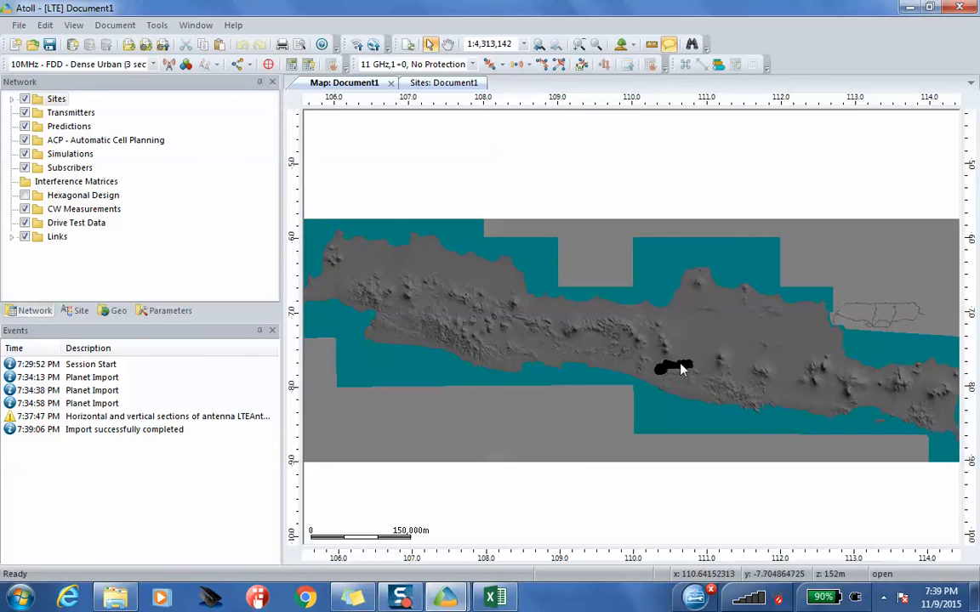
{"action": "mouse_move", "coordinate": [681, 370]}
{"action": "left_click", "coordinate": [681, 371]}
{"action": "left_click", "coordinate": [651, 375]}
{"action": "left_click", "coordinate": [661, 386]}
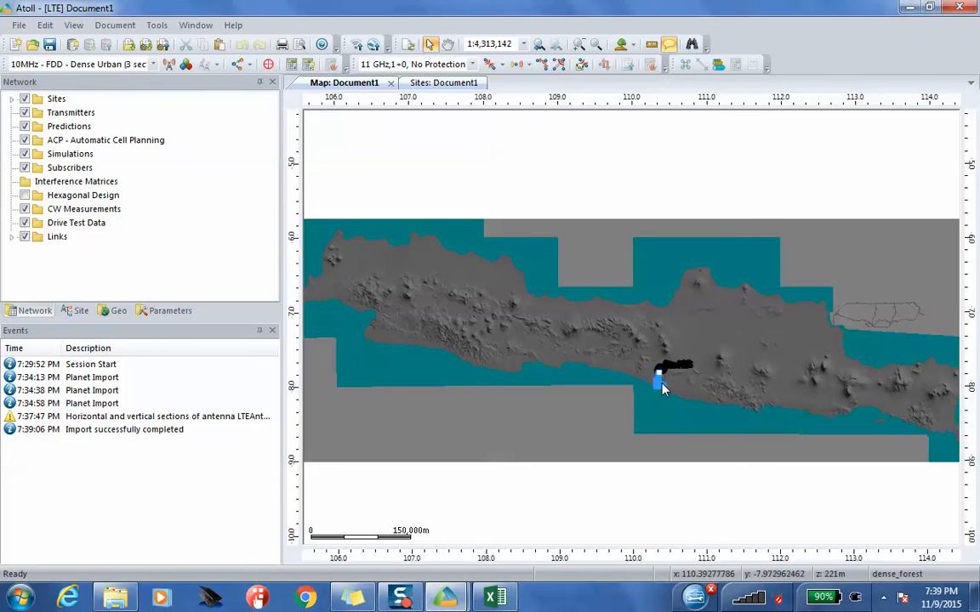
{"action": "left_click", "coordinate": [674, 366]}
{"action": "left_click", "coordinate": [614, 157]}
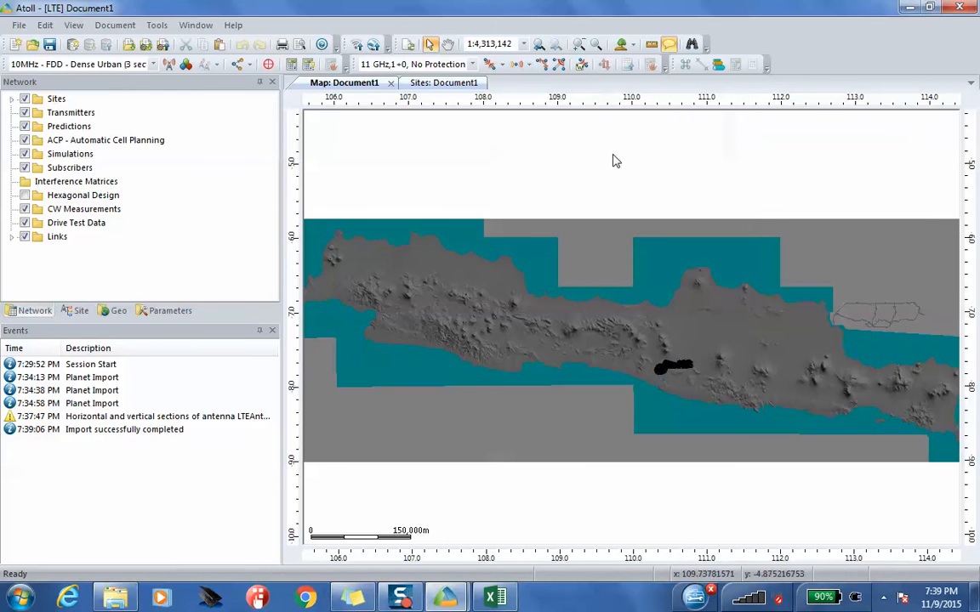
- Zoom the map in on the imported sites to a scale of 1:50,000 and centre the site cluster in view
{"action": "left_click", "coordinate": [576, 51]}
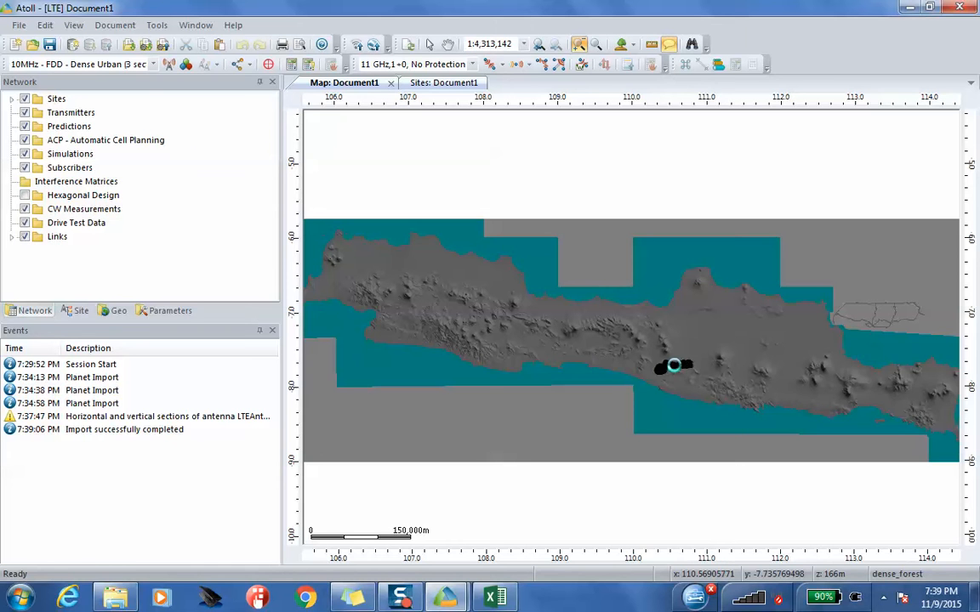
{"action": "left_click", "coordinate": [676, 367]}
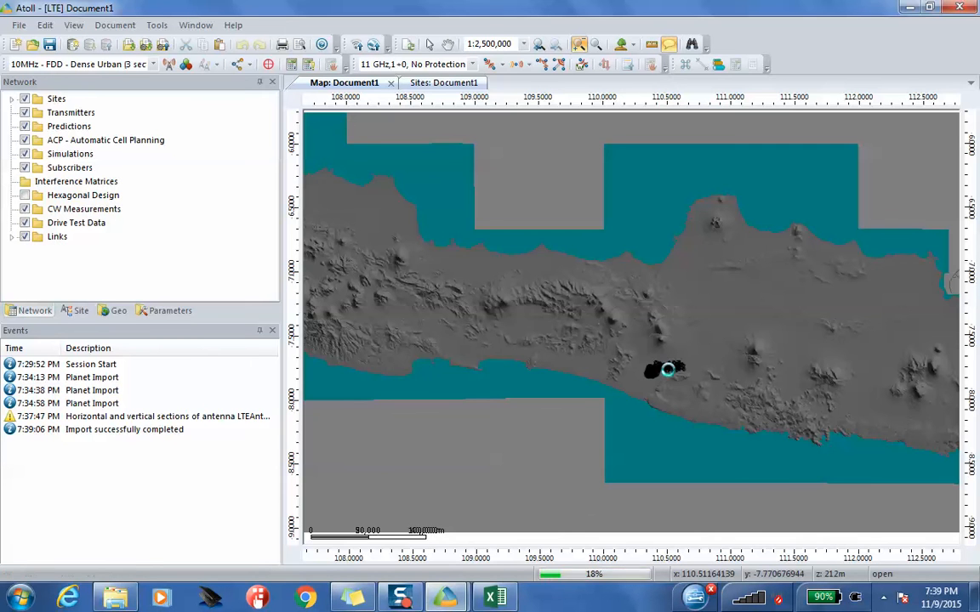
{"action": "scroll", "coordinate": [672, 375], "scroll_direction": "up", "scroll_amount": 1}
{"action": "scroll", "coordinate": [629, 377], "scroll_direction": "up", "scroll_amount": 1}
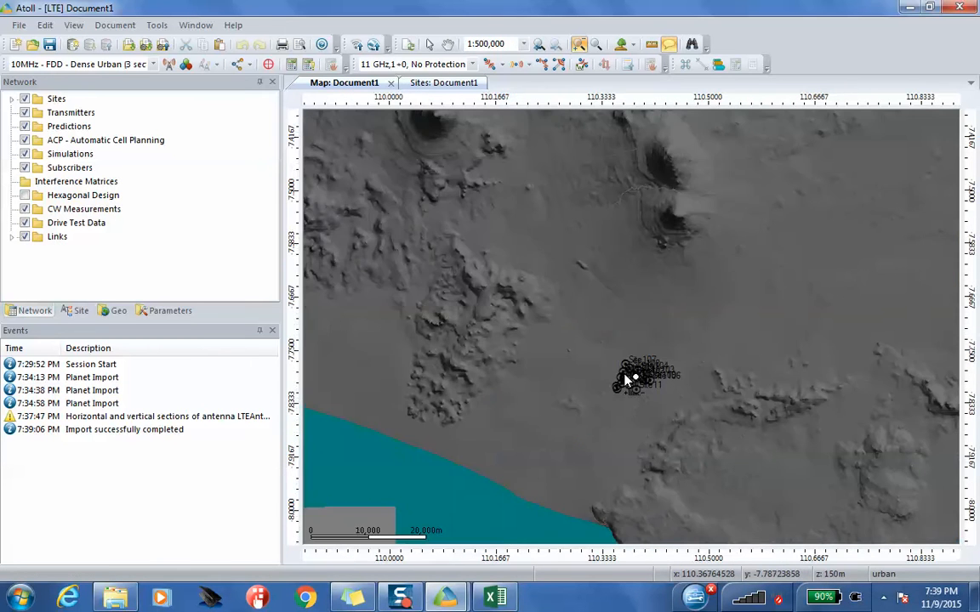
{"action": "scroll", "coordinate": [649, 366], "scroll_direction": "up", "scroll_amount": 1}
{"action": "scroll", "coordinate": [650, 396], "scroll_direction": "up", "scroll_amount": 1}
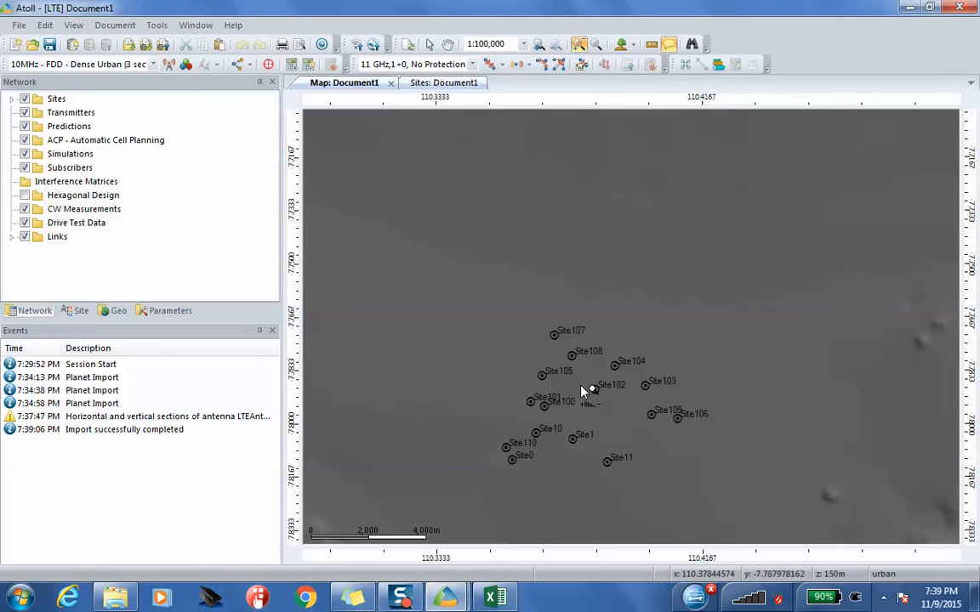
{"action": "scroll", "coordinate": [585, 390], "scroll_direction": "down", "scroll_amount": 1}
{"action": "scroll", "coordinate": [586, 390], "scroll_direction": "down", "scroll_amount": 1}
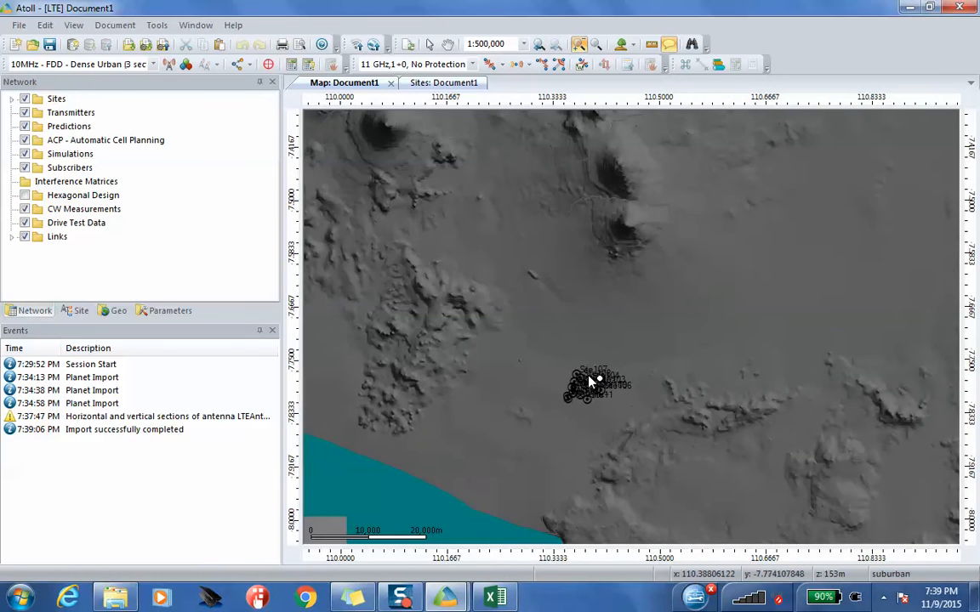
{"action": "scroll", "coordinate": [592, 382], "scroll_direction": "up", "scroll_amount": 1}
{"action": "scroll", "coordinate": [594, 409], "scroll_direction": "up", "scroll_amount": 1}
{"action": "scroll", "coordinate": [577, 383], "scroll_direction": "up", "scroll_amount": 1}
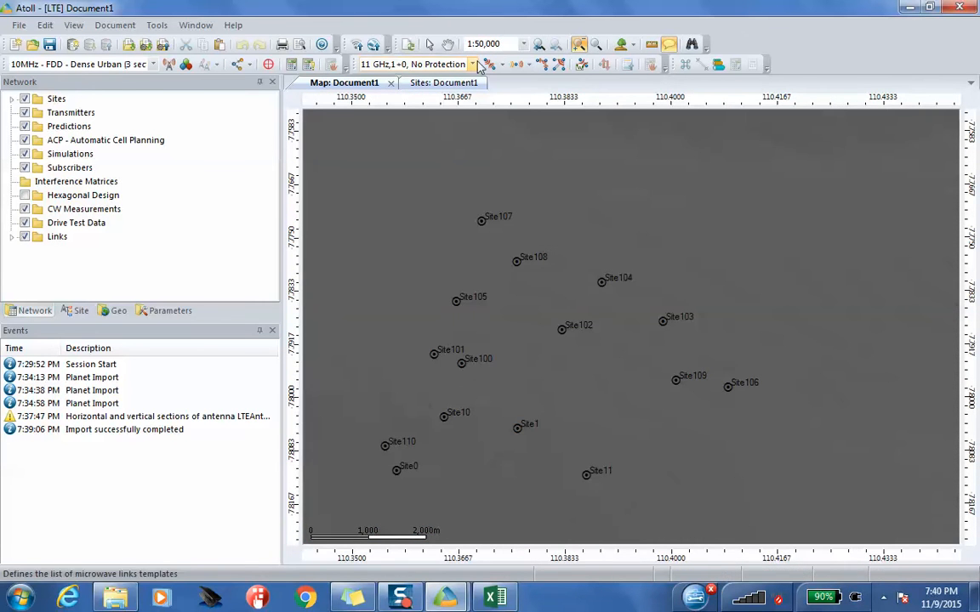
{"action": "left_click", "coordinate": [453, 49]}
{"action": "left_click_drag", "start_coordinate": [532, 267], "coordinate": [589, 223]}
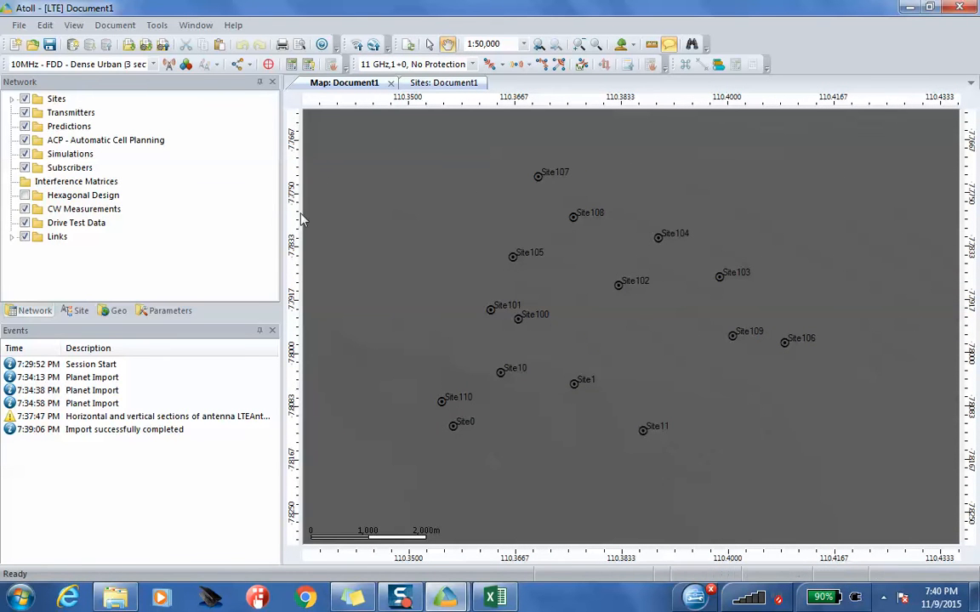
- Import the transmitterlist text file from the Data Import folder into the Transmitters table and return to the map
{"action": "right_click", "coordinate": [86, 116]}
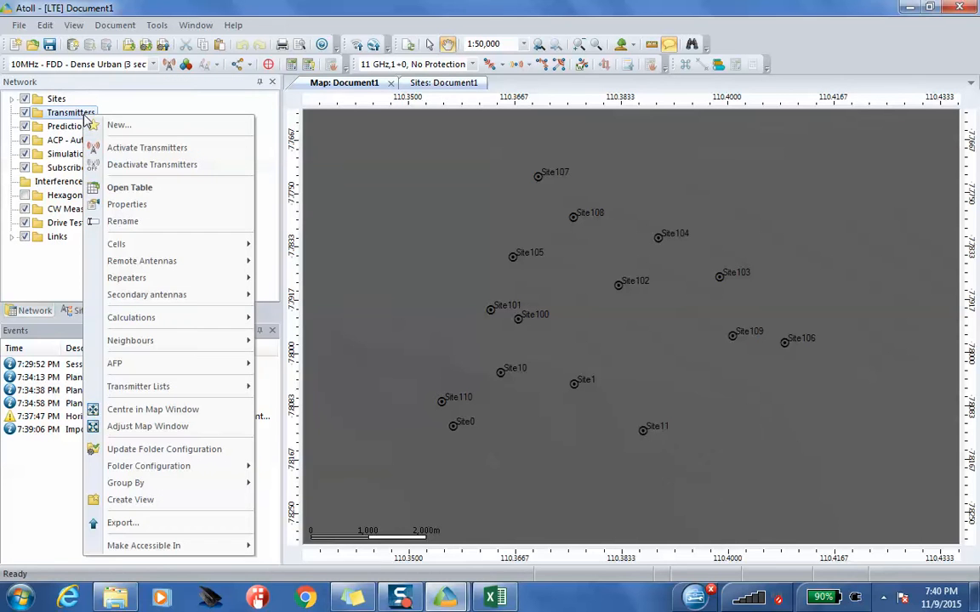
{"action": "left_click", "coordinate": [153, 201]}
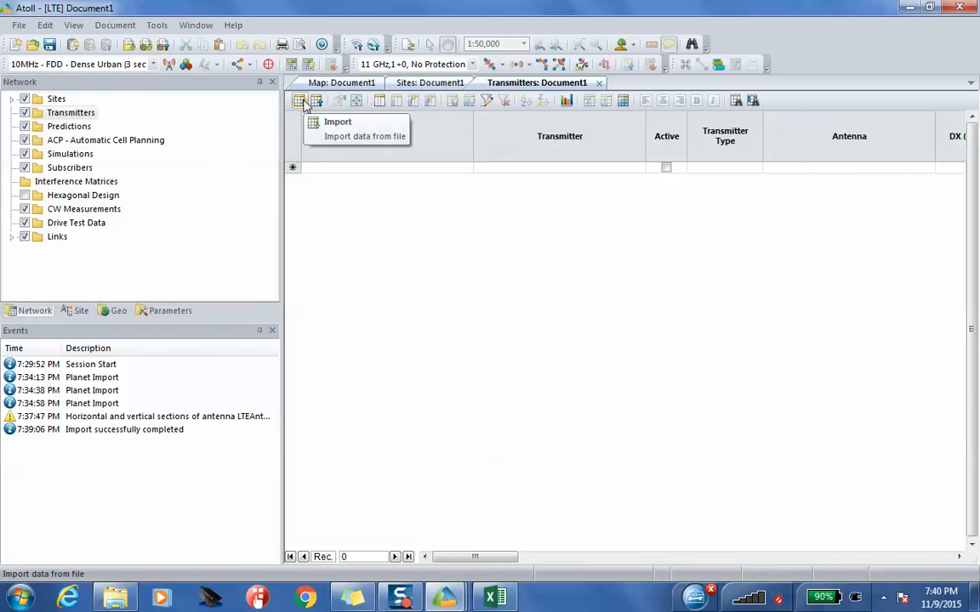
{"action": "left_click", "coordinate": [300, 100]}
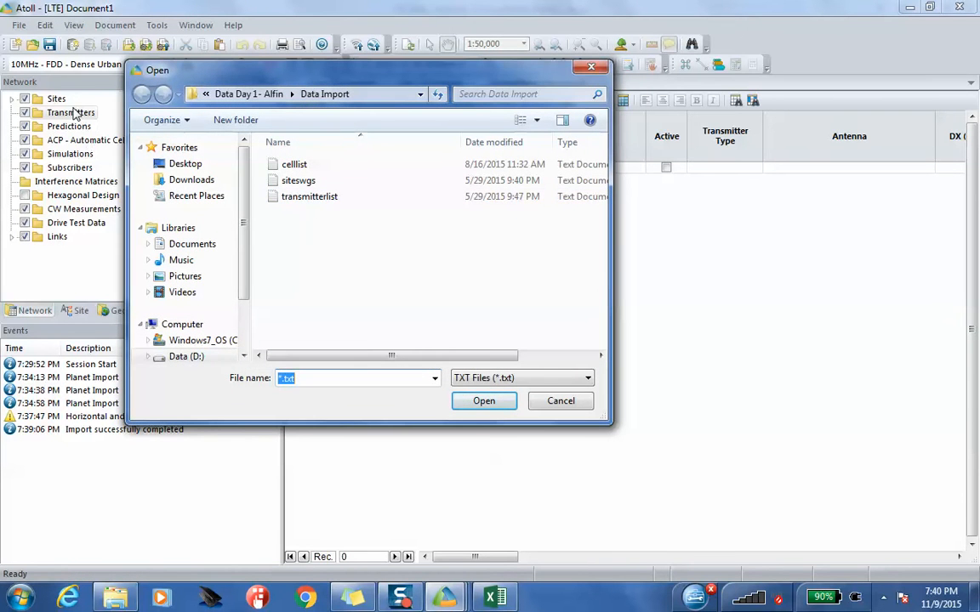
{"action": "left_click", "coordinate": [316, 197]}
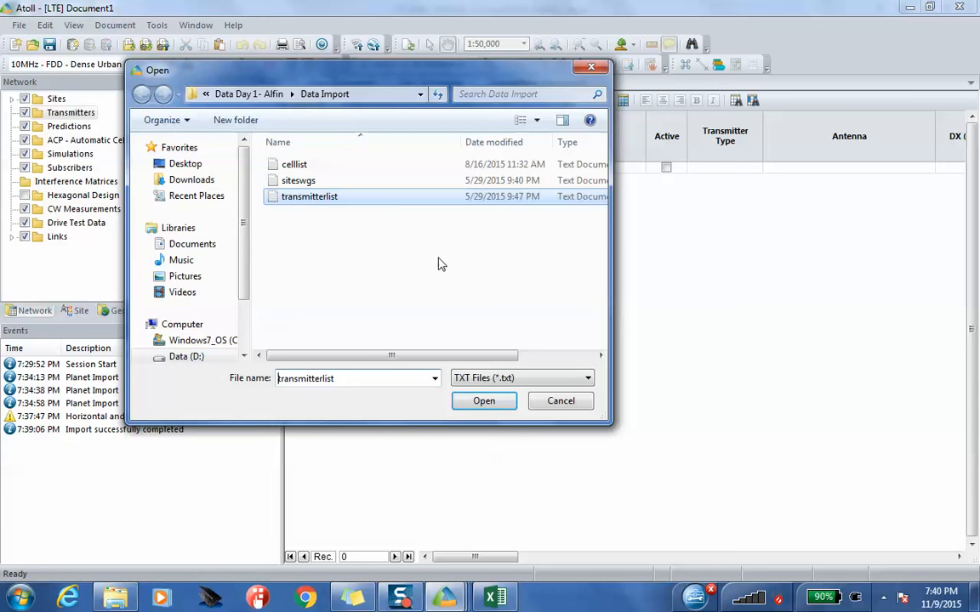
{"action": "left_click", "coordinate": [499, 404]}
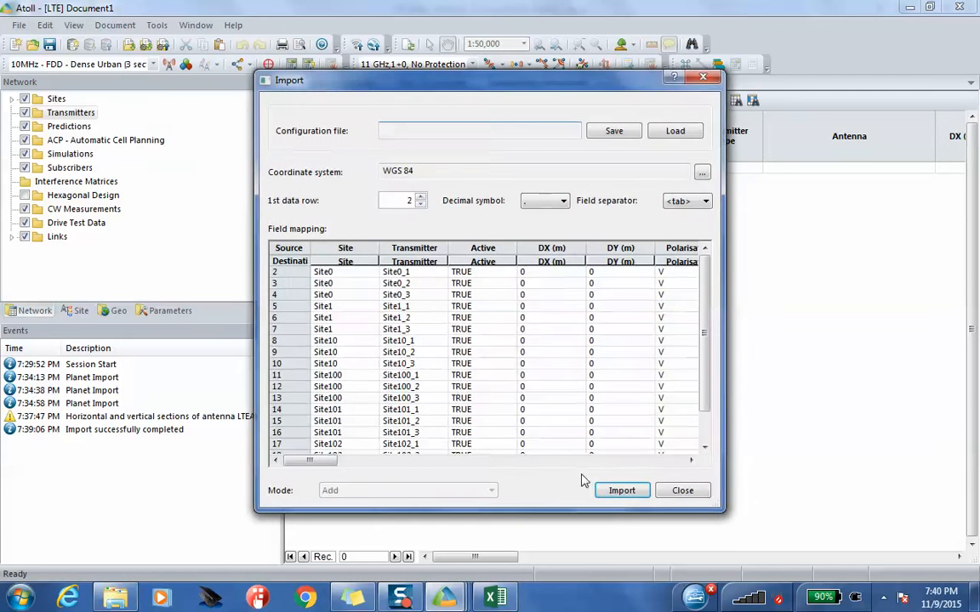
{"action": "left_click", "coordinate": [621, 492]}
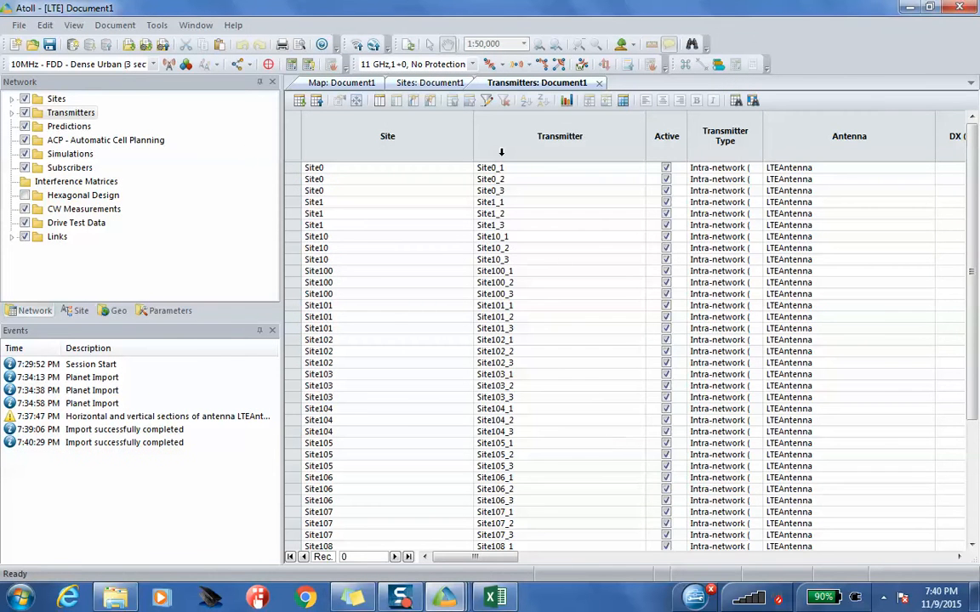
{"action": "left_click", "coordinate": [323, 86]}
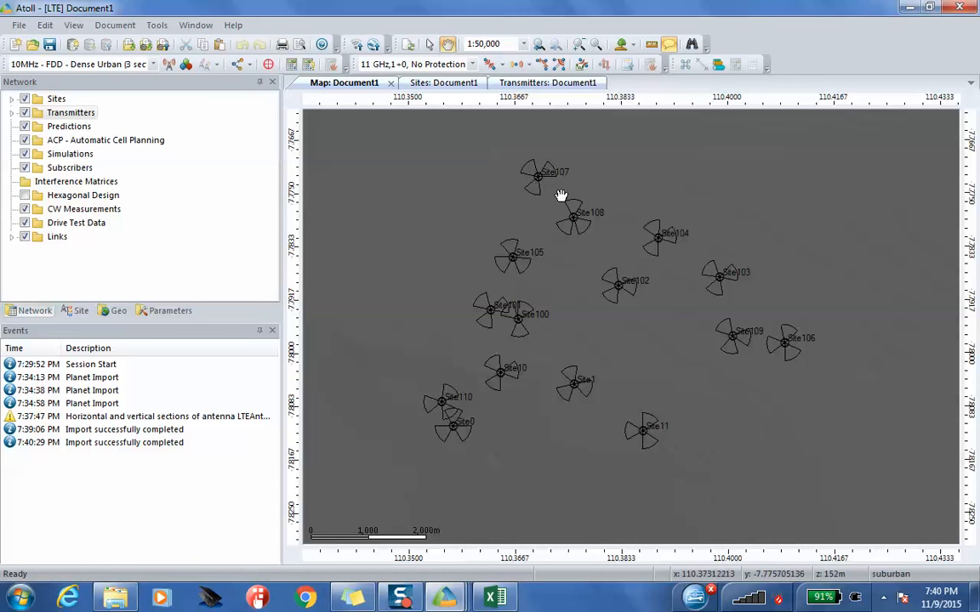
- Set the display type of the Transmitters folder to Automatic in its display properties
{"action": "right_click", "coordinate": [71, 119]}
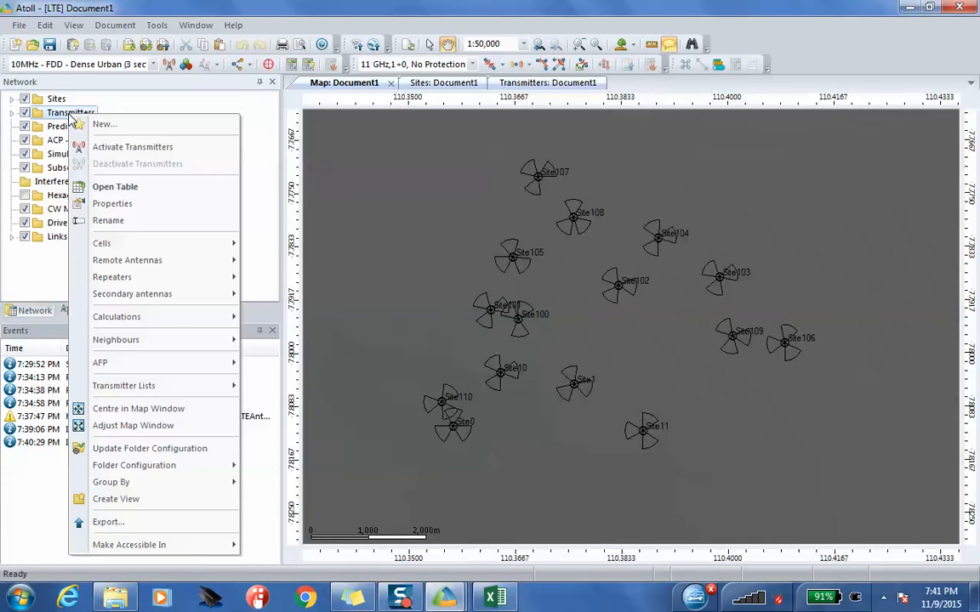
{"action": "left_click", "coordinate": [149, 211]}
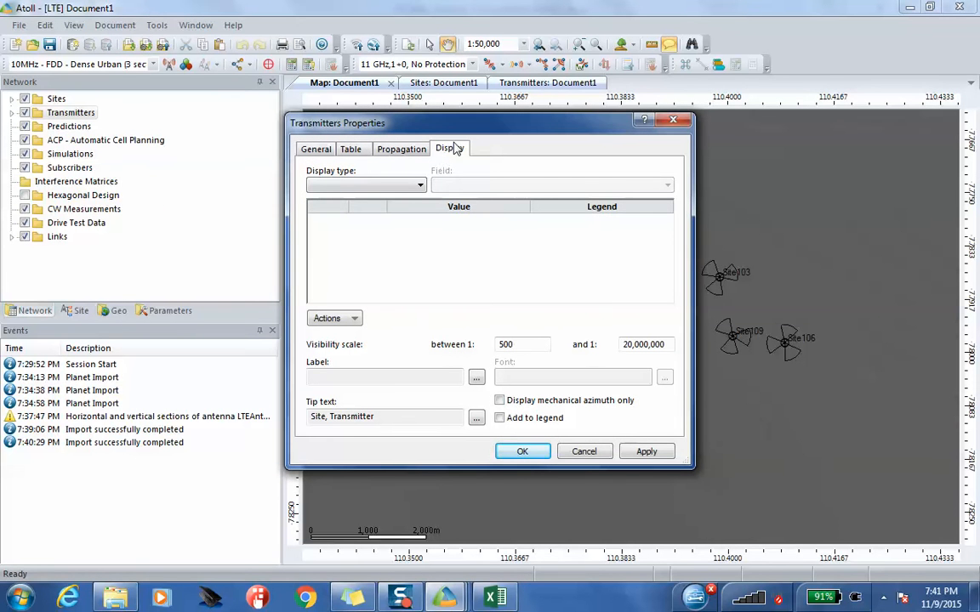
{"action": "left_click", "coordinate": [414, 188]}
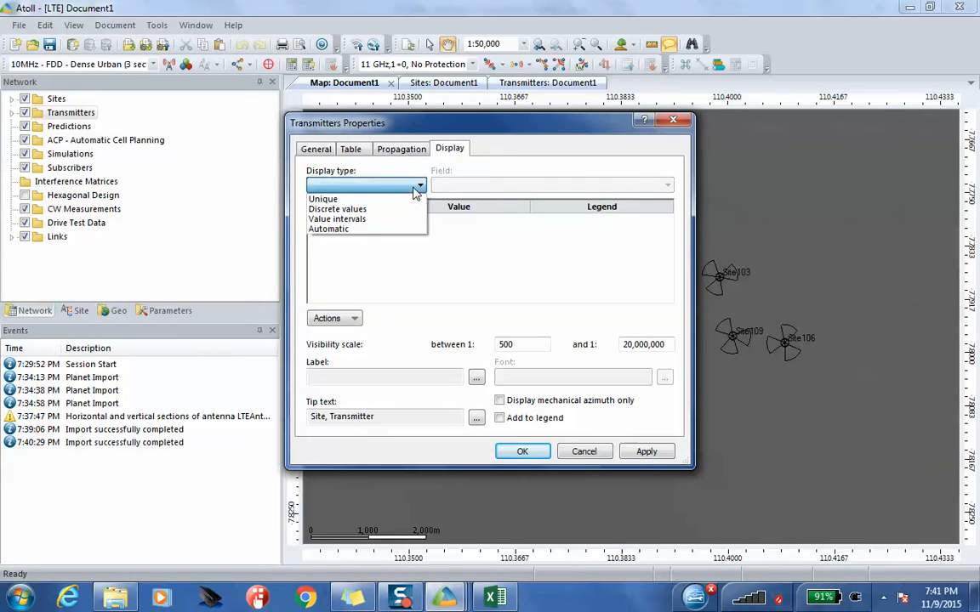
{"action": "left_click", "coordinate": [381, 230]}
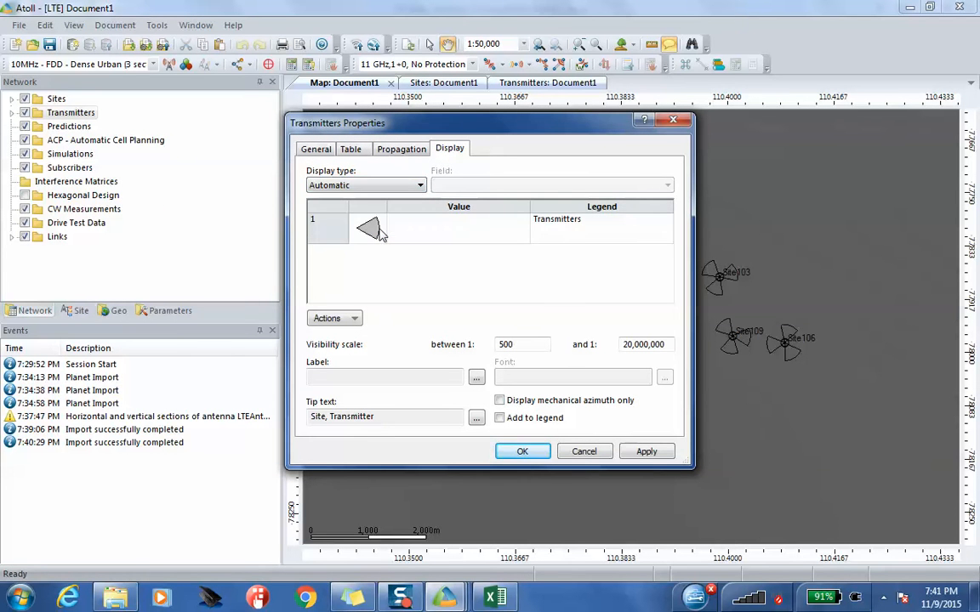
- Give the transmitters the beamwidth-related symbol in magenta and apply the display properties
{"action": "double_click", "coordinate": [367, 238]}
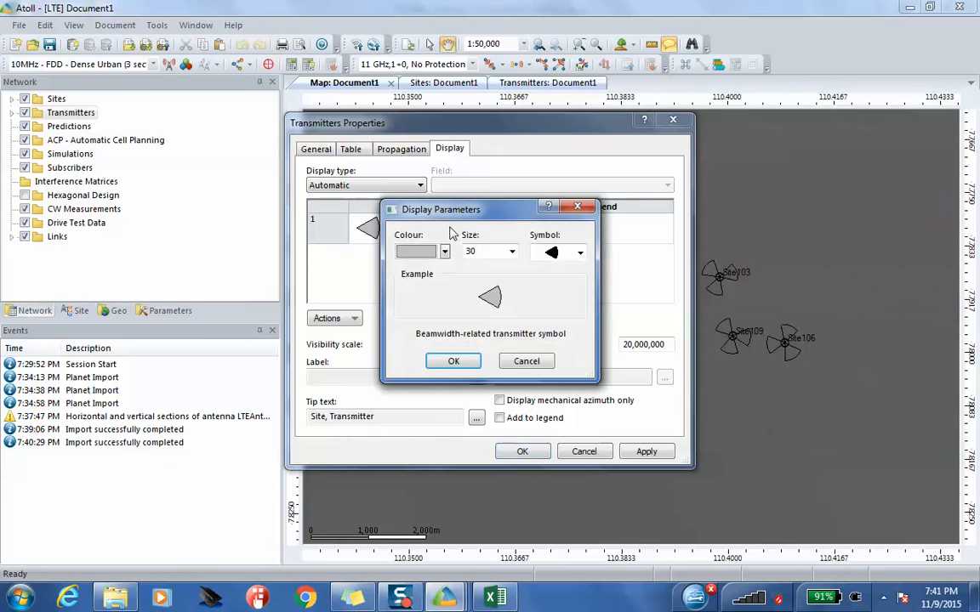
{"action": "left_click", "coordinate": [579, 254]}
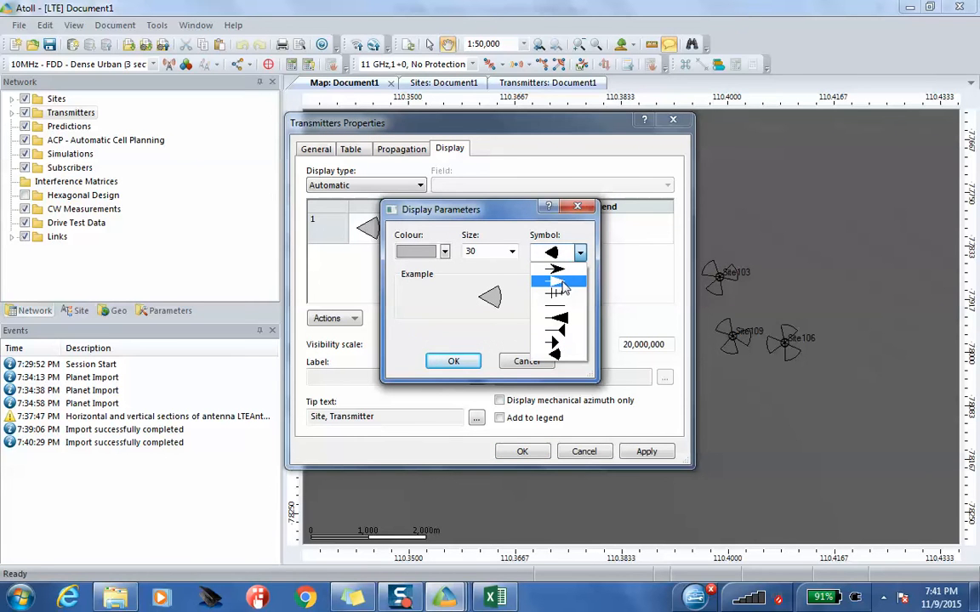
{"action": "left_click", "coordinate": [562, 357]}
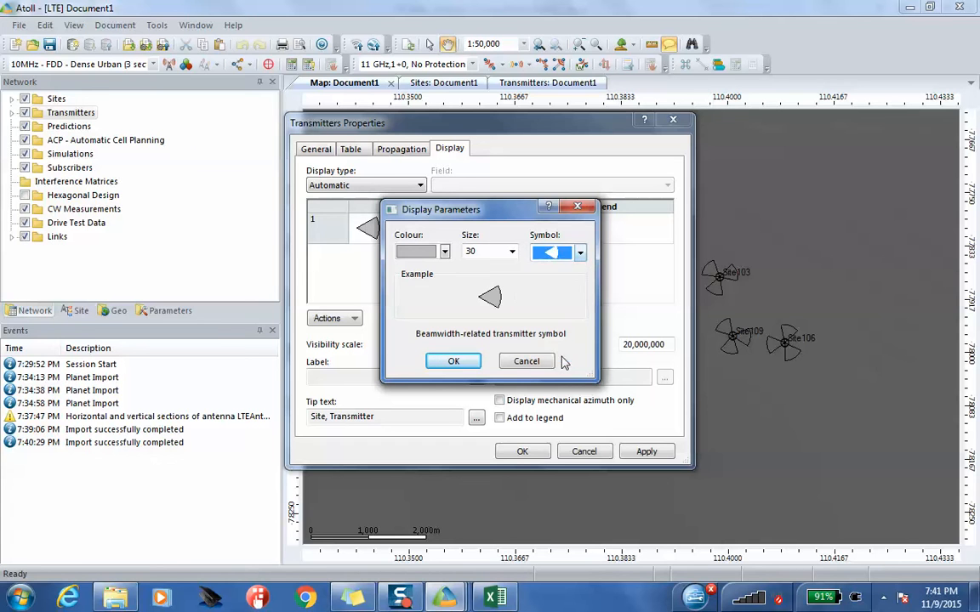
{"action": "left_click", "coordinate": [444, 253]}
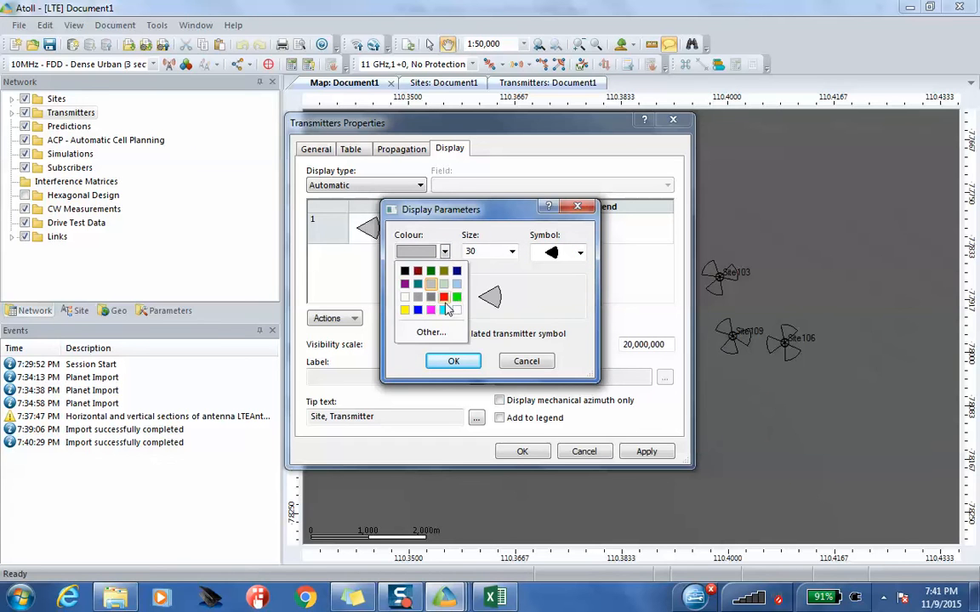
{"action": "left_click", "coordinate": [444, 310]}
{"action": "left_click", "coordinate": [444, 252]}
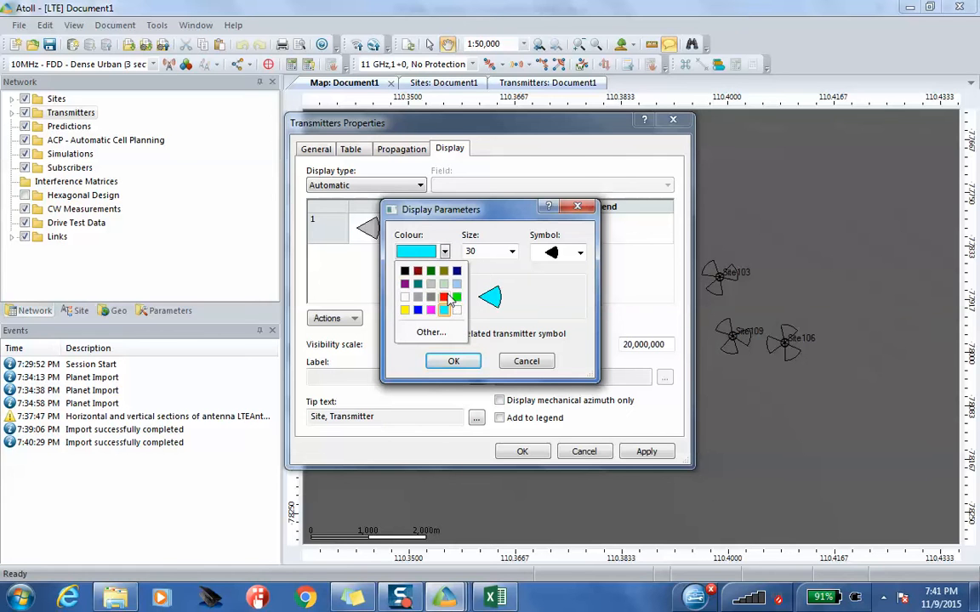
{"action": "left_click", "coordinate": [443, 297]}
{"action": "left_click", "coordinate": [444, 252]}
{"action": "left_click", "coordinate": [430, 309]}
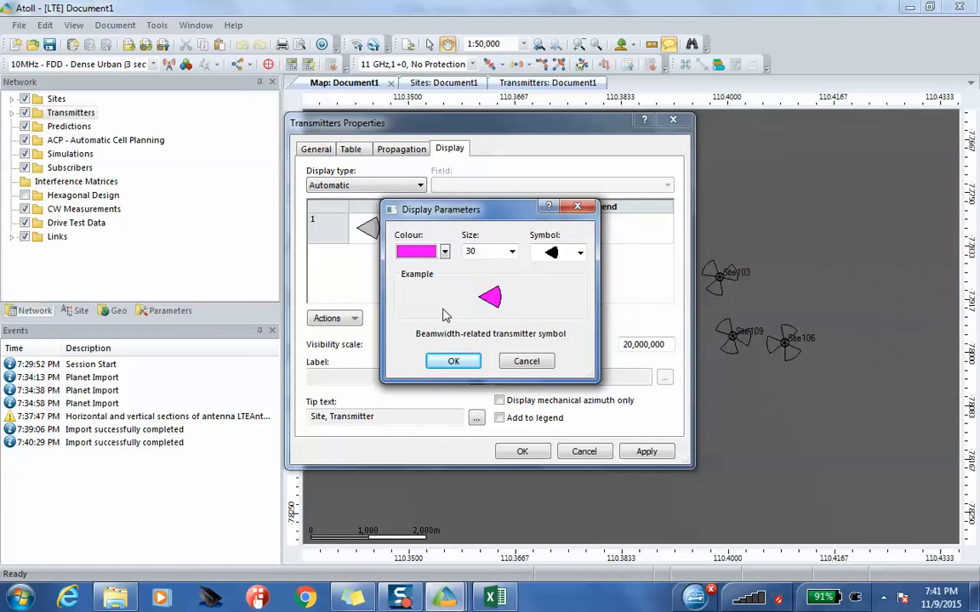
{"action": "left_click", "coordinate": [455, 360]}
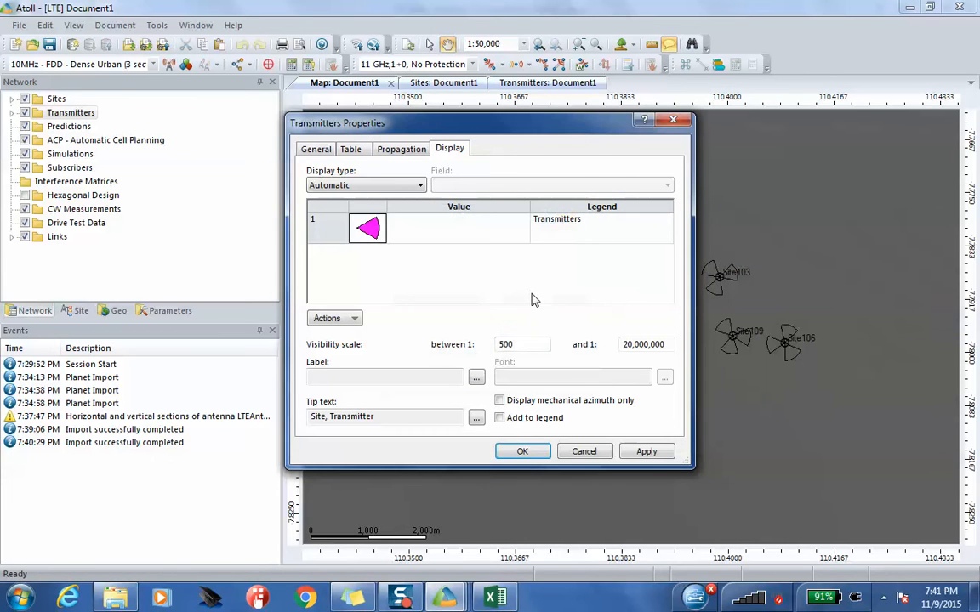
{"action": "left_click", "coordinate": [653, 454]}
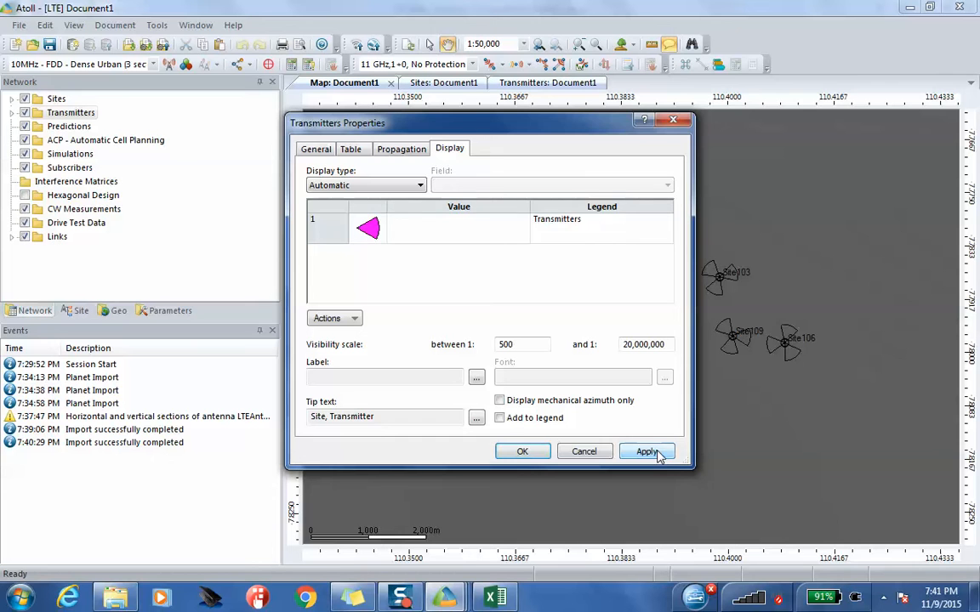
{"action": "left_click", "coordinate": [513, 454]}
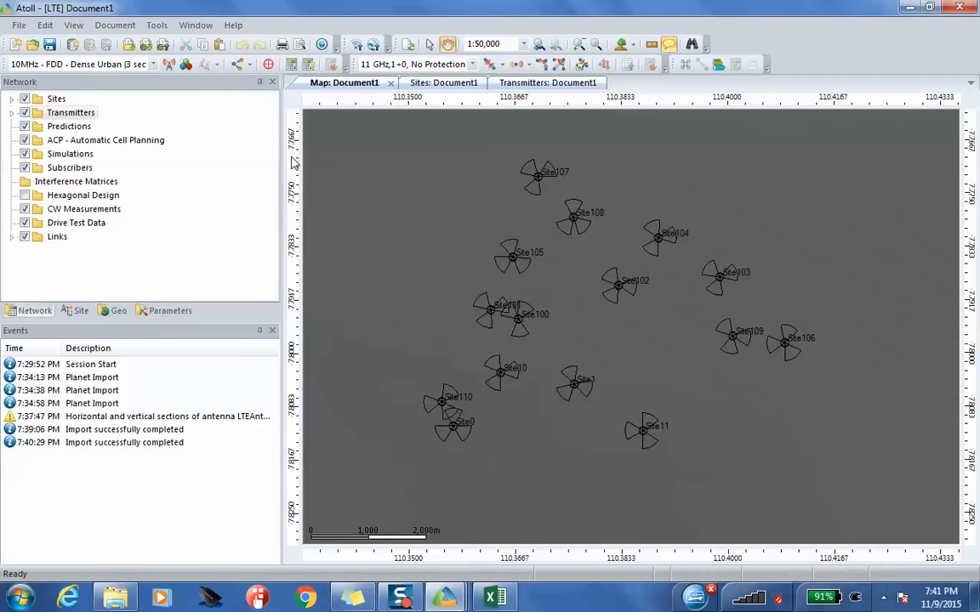
- Import the celllist text file from the Data Import folder into the transmitters' Cells table and return to the map
{"action": "right_click", "coordinate": [82, 117]}
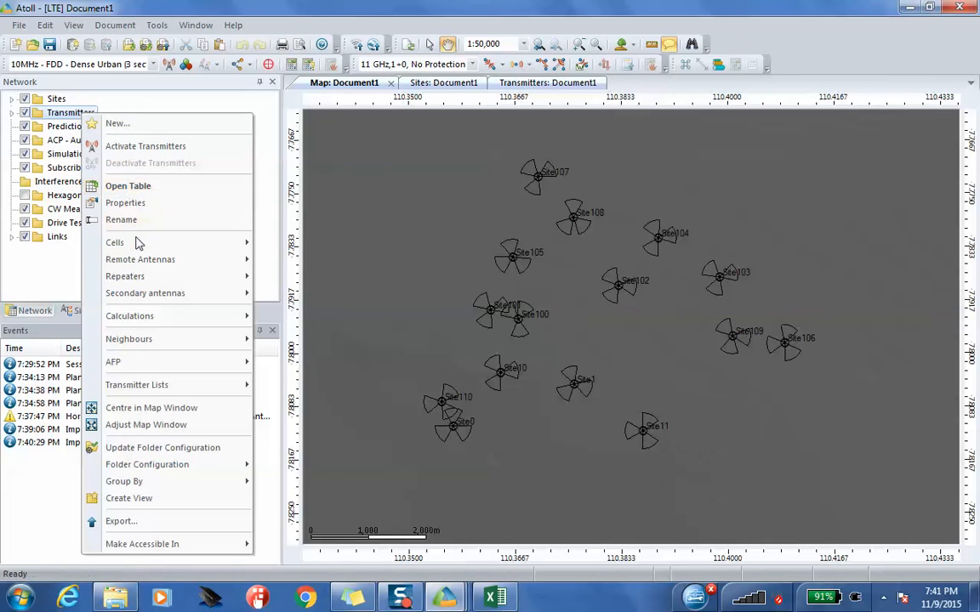
{"action": "mouse_move", "coordinate": [138, 246]}
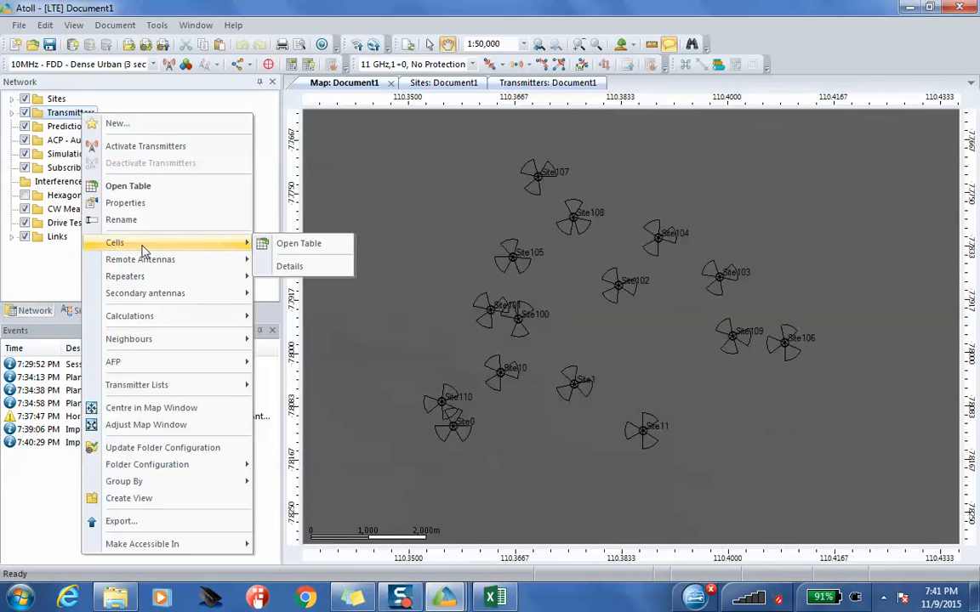
{"action": "left_click", "coordinate": [310, 252]}
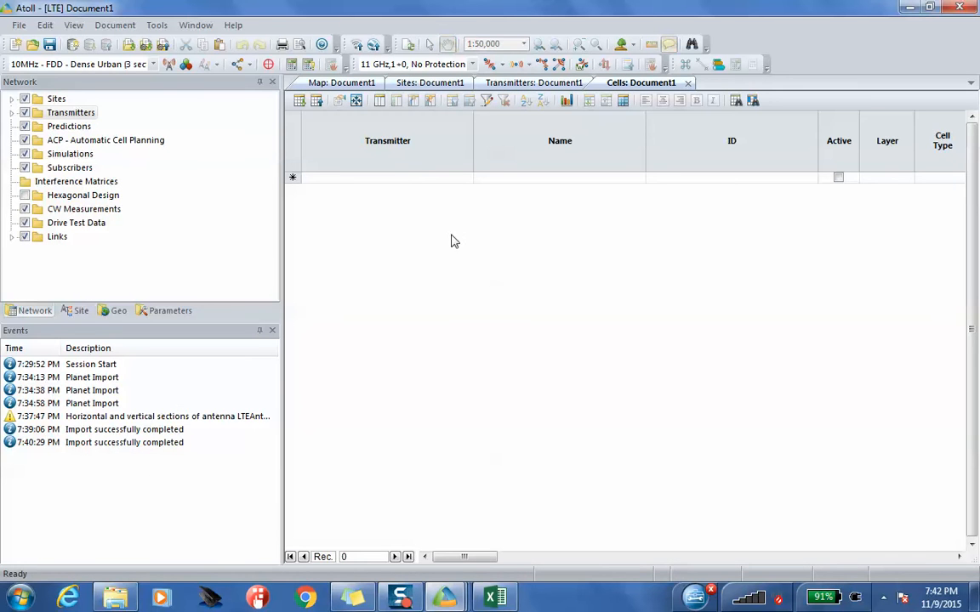
{"action": "left_click", "coordinate": [300, 102]}
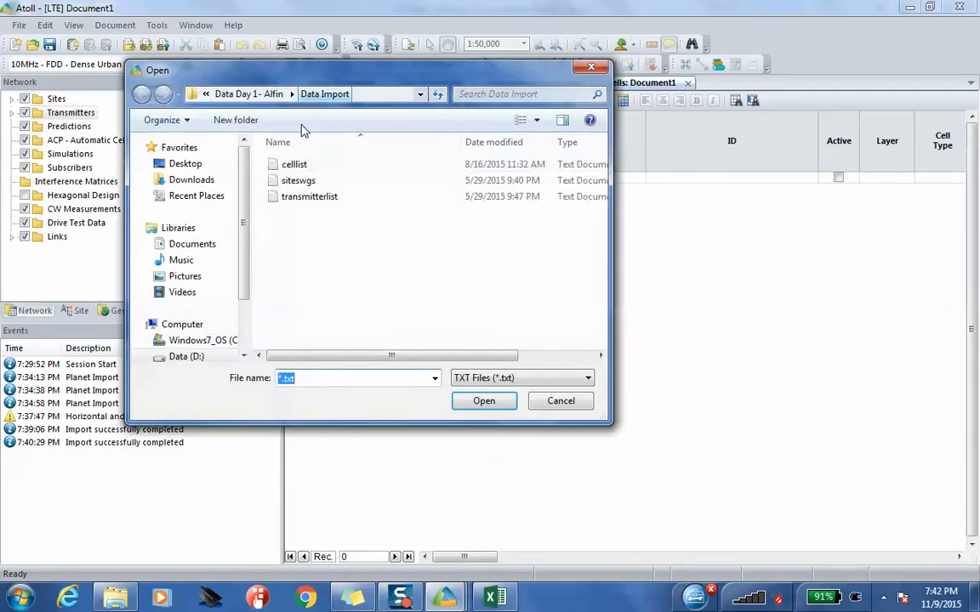
{"action": "left_click", "coordinate": [305, 168]}
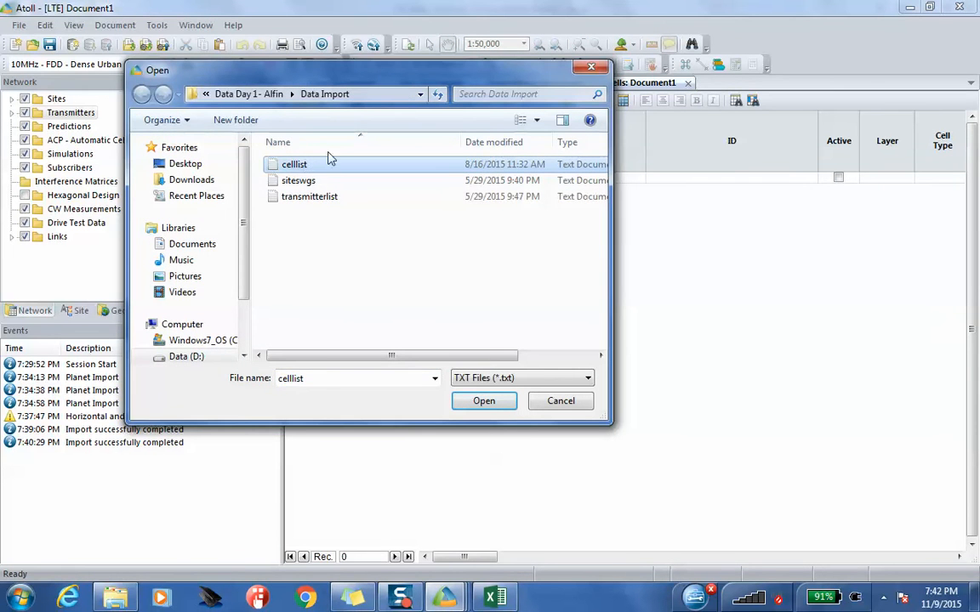
{"action": "left_click", "coordinate": [484, 400]}
{"action": "left_click", "coordinate": [627, 493]}
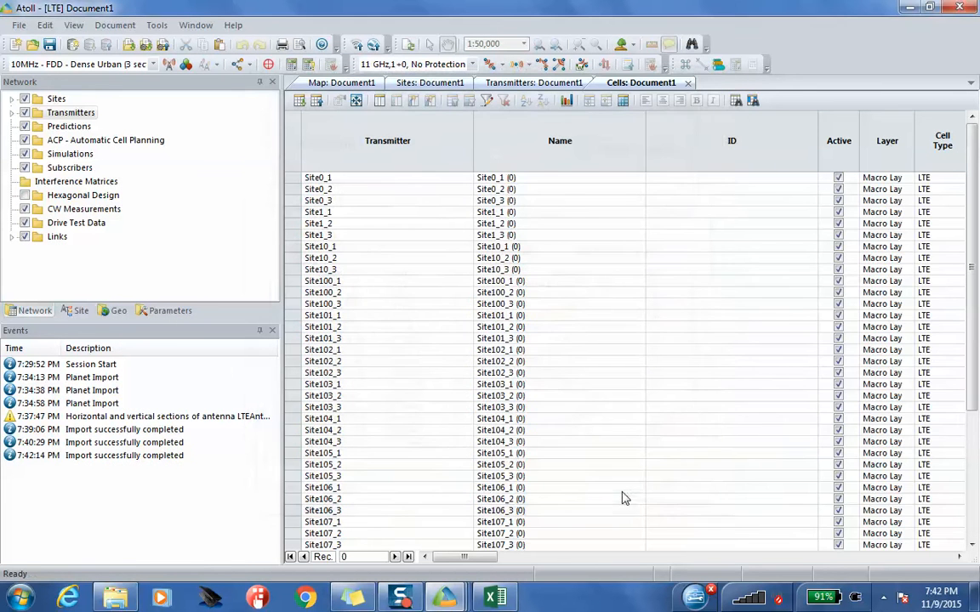
{"action": "left_click", "coordinate": [327, 85]}
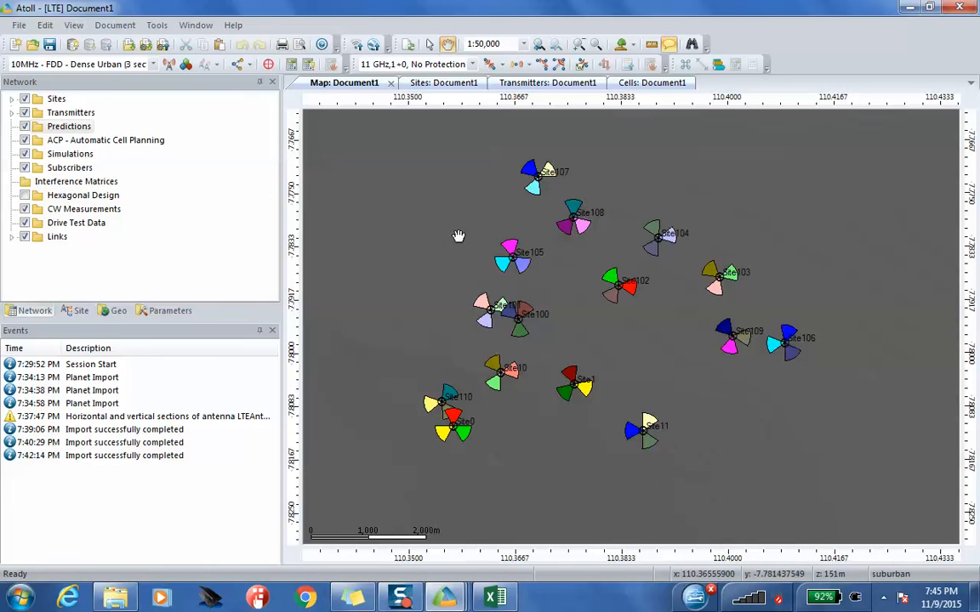
- Create a new Coverage by Signal Level (DL) prediction and open its display settings
{"action": "right_click", "coordinate": [68, 128]}
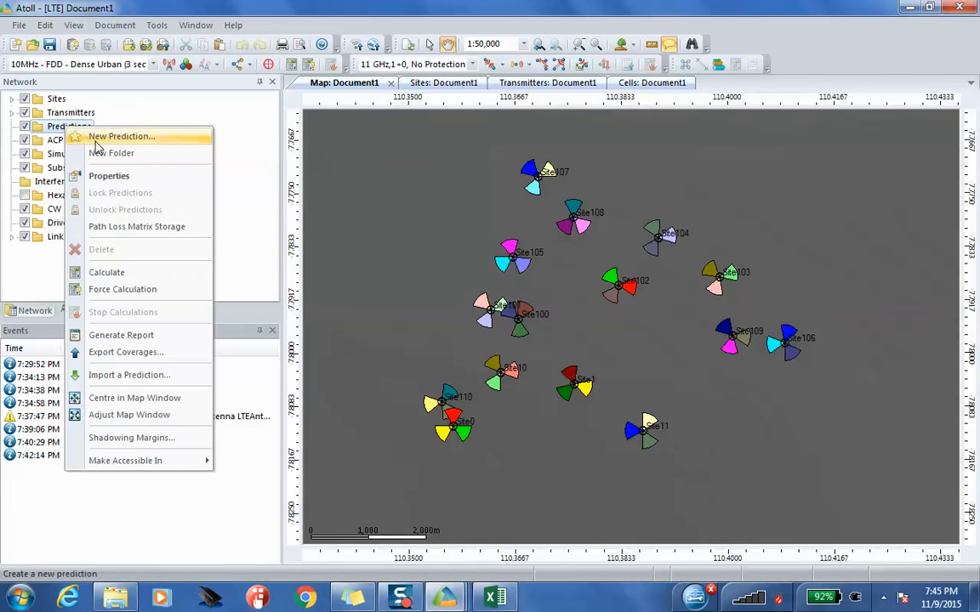
{"action": "left_click", "coordinate": [146, 143]}
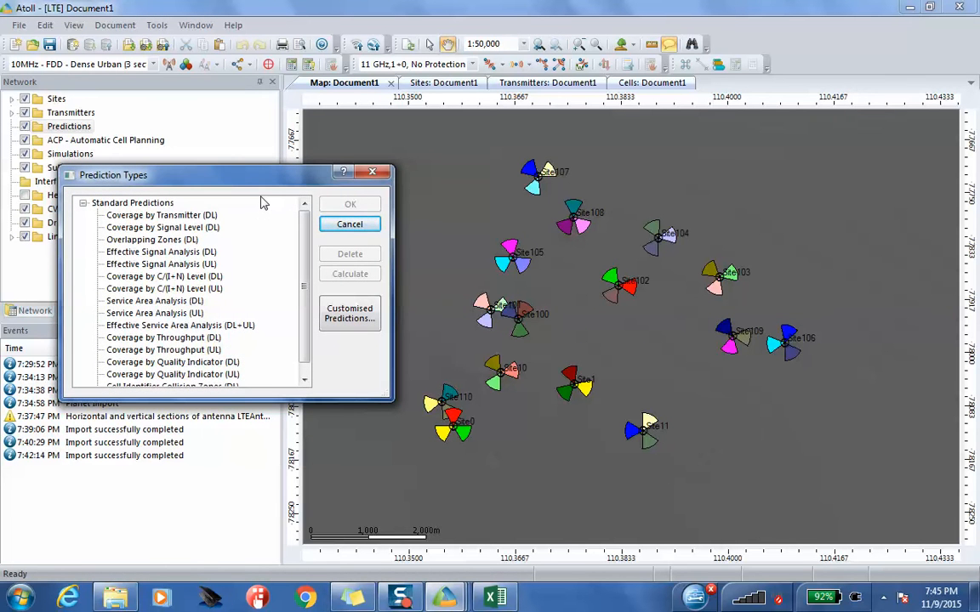
{"action": "left_click", "coordinate": [180, 228]}
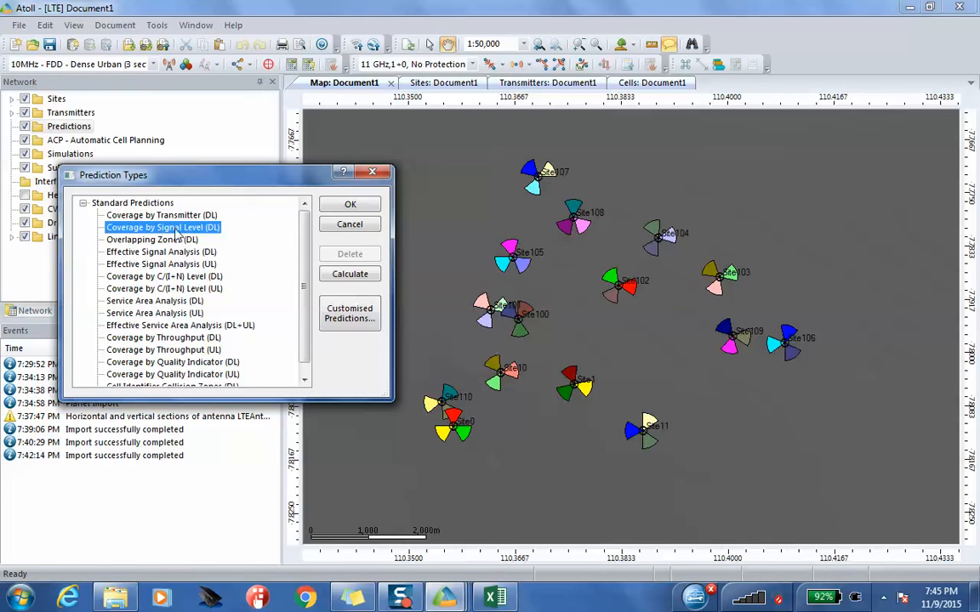
{"action": "left_click", "coordinate": [149, 217]}
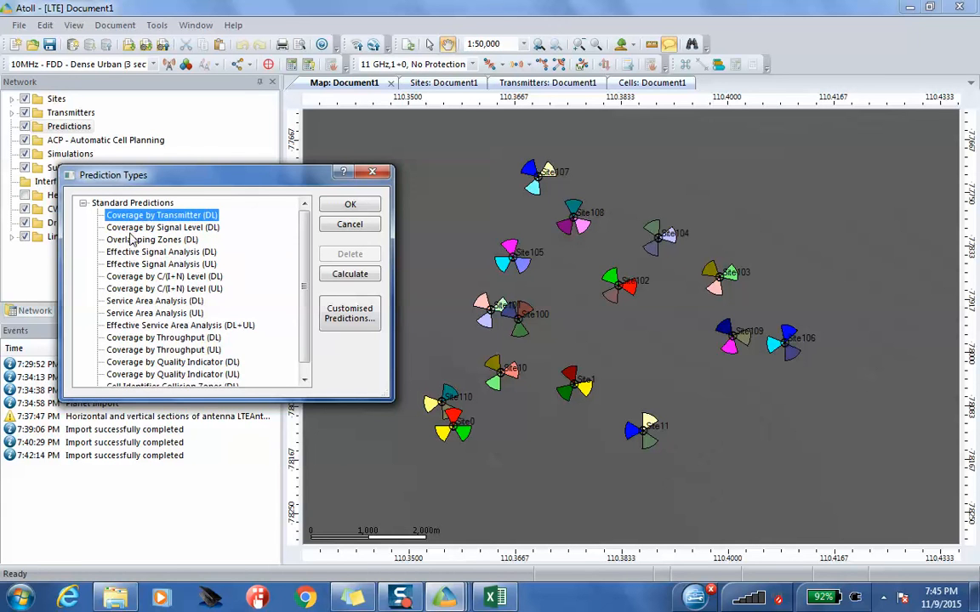
{"action": "left_click", "coordinate": [128, 227]}
{"action": "left_click", "coordinate": [136, 218]}
{"action": "left_click", "coordinate": [165, 225]}
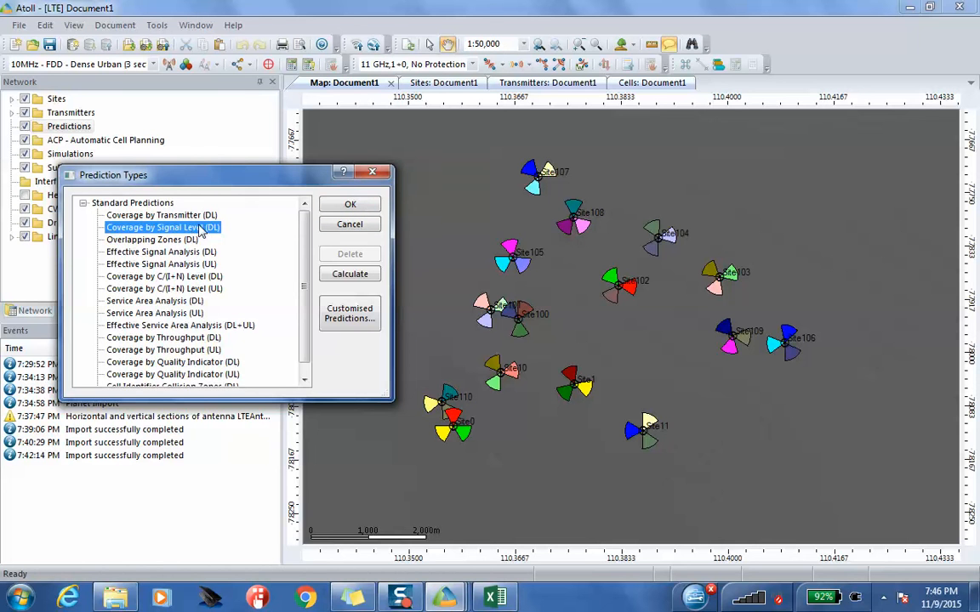
{"action": "left_click", "coordinate": [350, 207]}
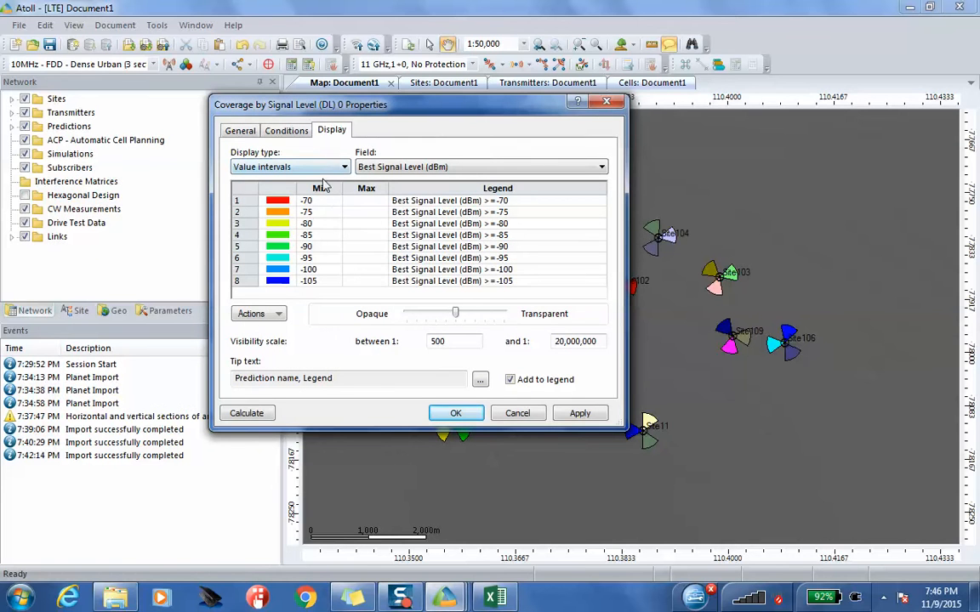
- Examine the colour settings and minimum thresholds of the prediction's best signal level intervals
{"action": "double_click", "coordinate": [273, 203]}
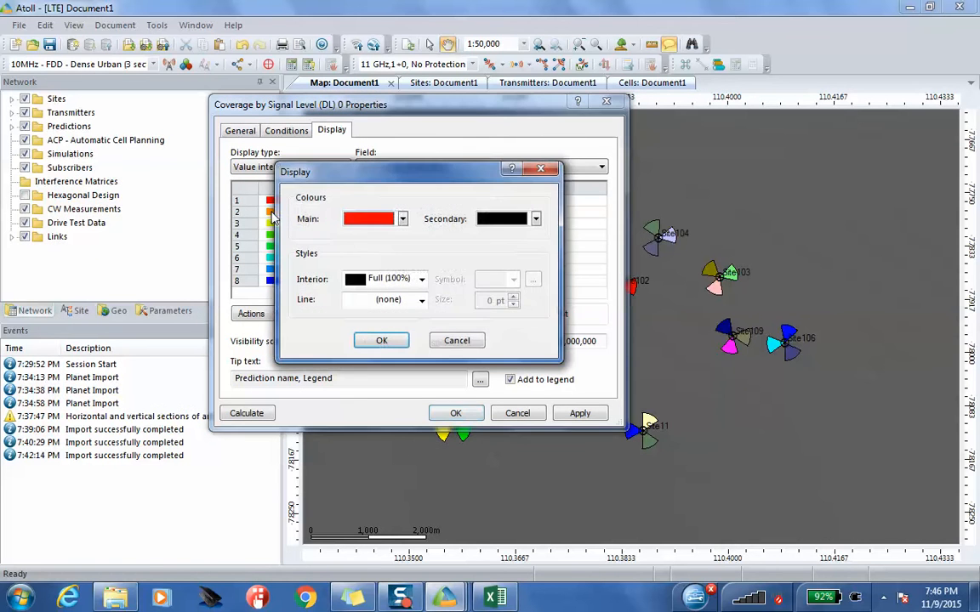
{"action": "left_click", "coordinate": [553, 173]}
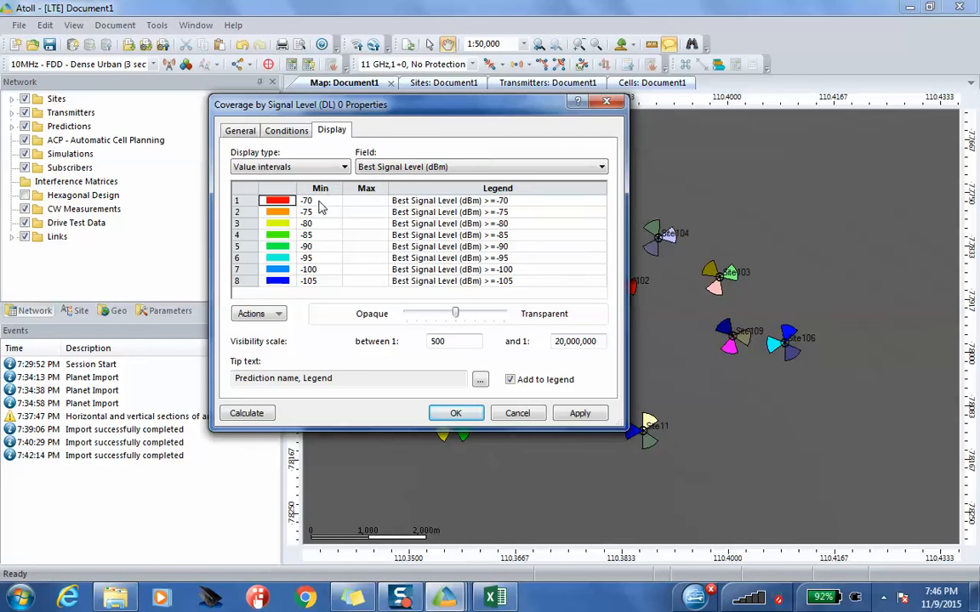
{"action": "left_click", "coordinate": [319, 271]}
{"action": "left_click", "coordinate": [320, 280]}
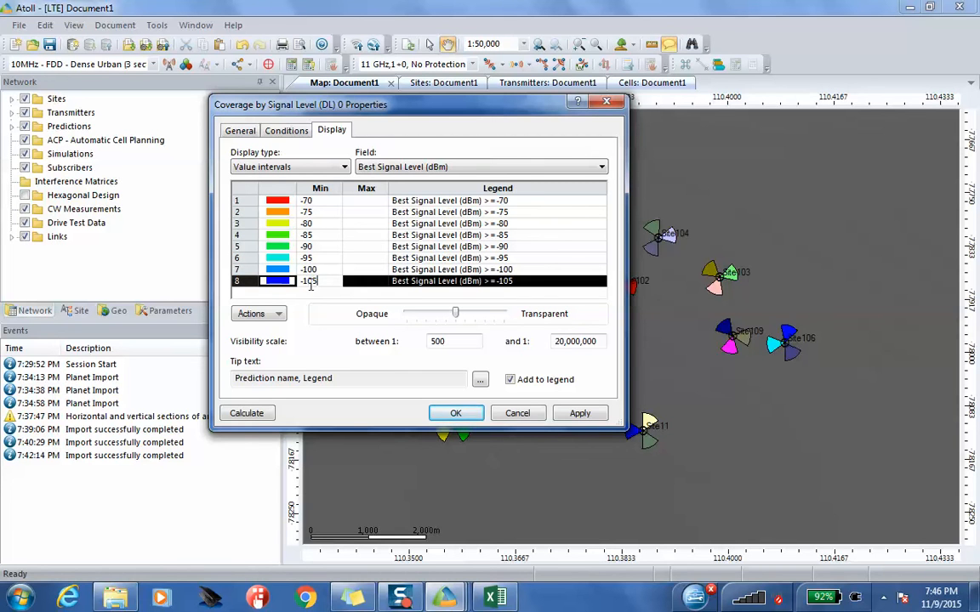
{"action": "left_click", "coordinate": [322, 201]}
{"action": "left_click", "coordinate": [316, 235]}
{"action": "left_click", "coordinate": [316, 247]}
{"action": "left_click", "coordinate": [316, 269]}
{"action": "left_click", "coordinate": [315, 281]}
{"action": "left_click", "coordinate": [313, 258]}
{"action": "left_click", "coordinate": [314, 247]}
{"action": "left_click", "coordinate": [315, 235]}
{"action": "left_click", "coordinate": [320, 223]}
{"action": "left_click", "coordinate": [322, 211]}
{"action": "left_click", "coordinate": [324, 202]}
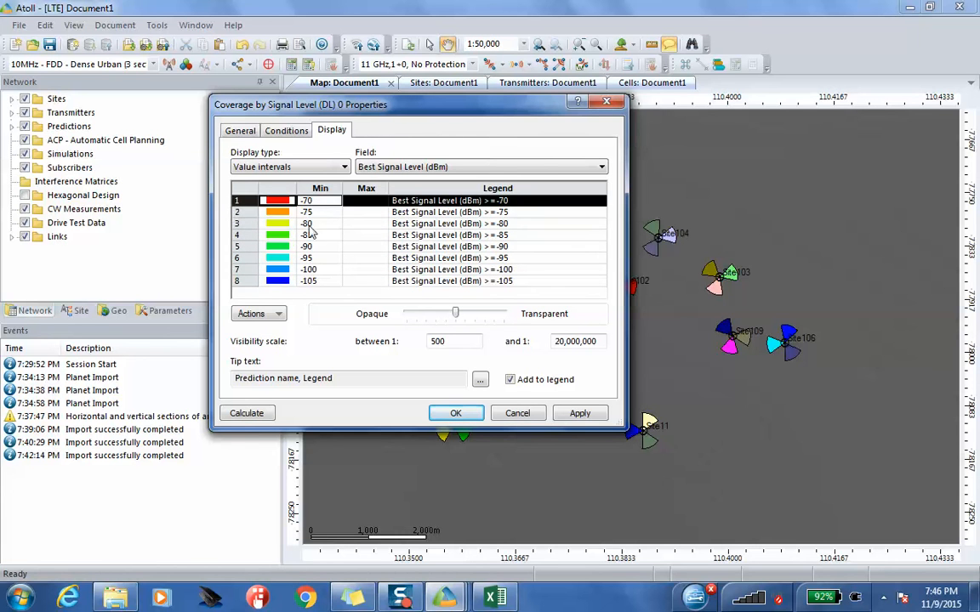
{"action": "left_click", "coordinate": [320, 222]}
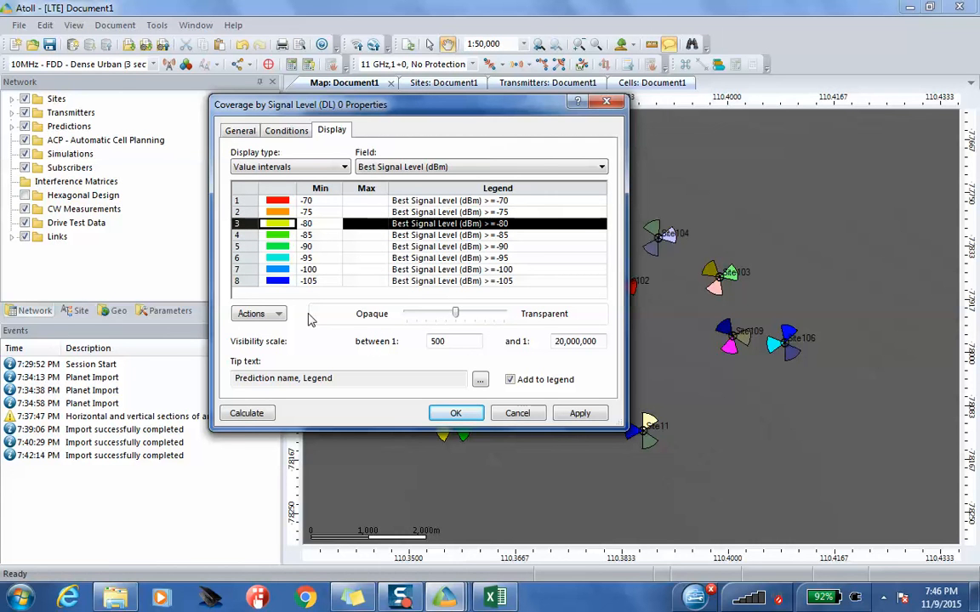
- Set the main colour of the -70 dBm best signal level interval to blue
{"action": "double_click", "coordinate": [278, 204]}
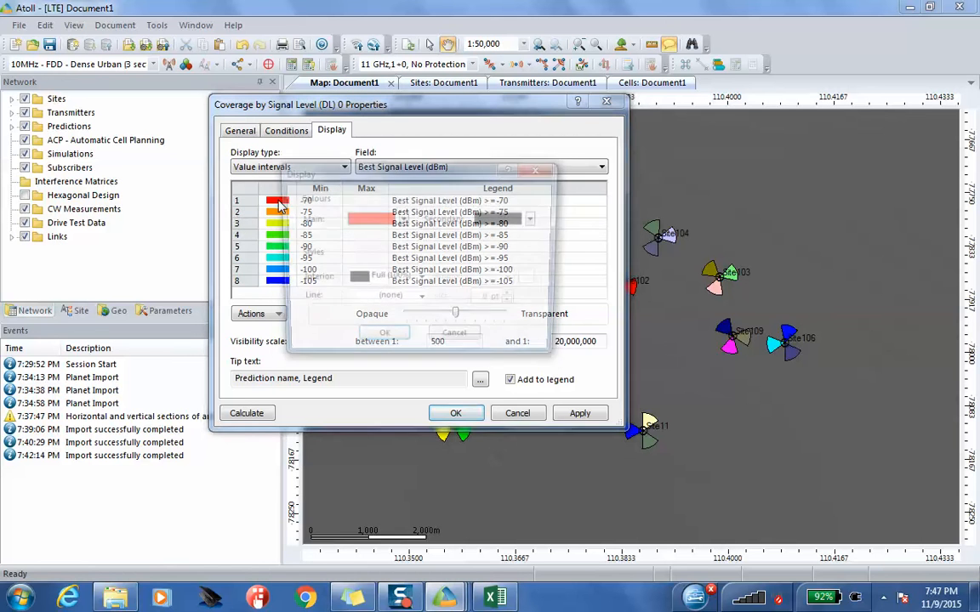
{"action": "left_click_drag", "start_coordinate": [407, 176], "coordinate": [477, 152]}
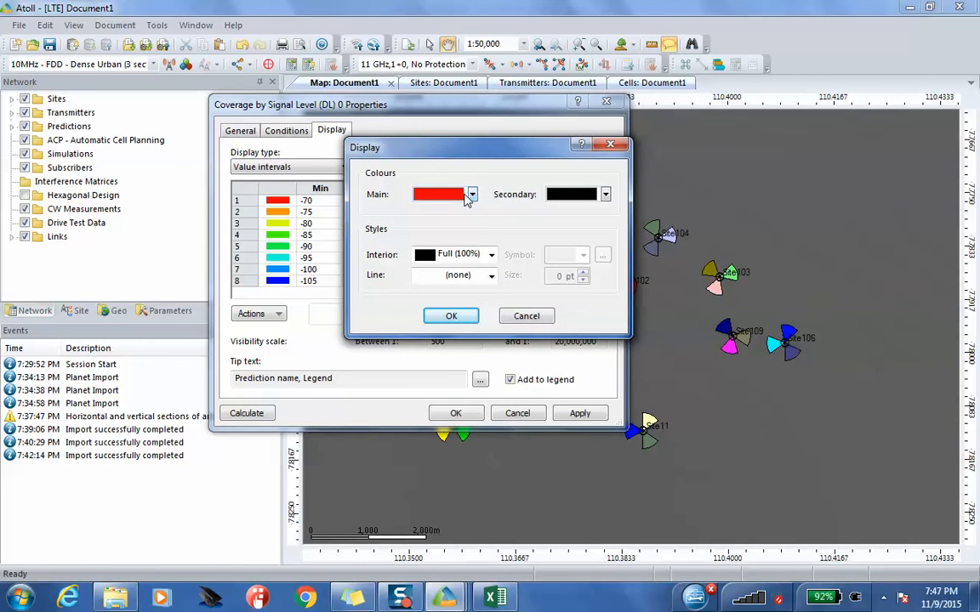
{"action": "left_click", "coordinate": [470, 194]}
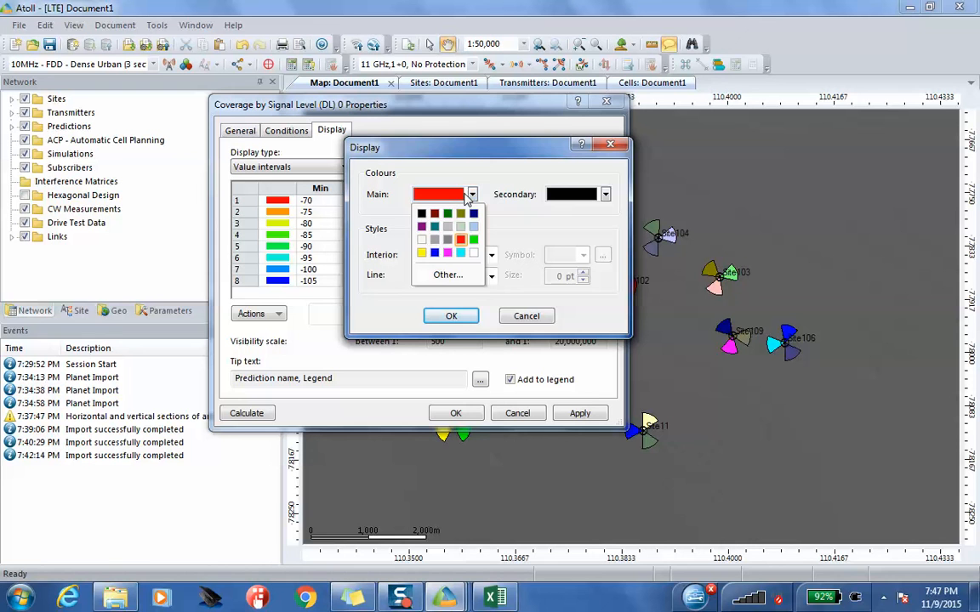
{"action": "left_click", "coordinate": [434, 254]}
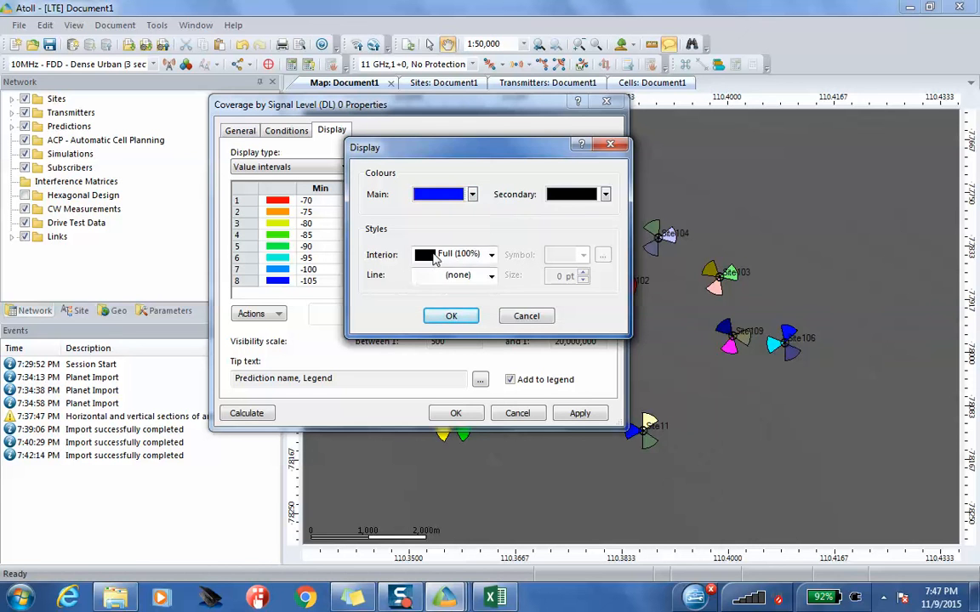
{"action": "left_click", "coordinate": [453, 316]}
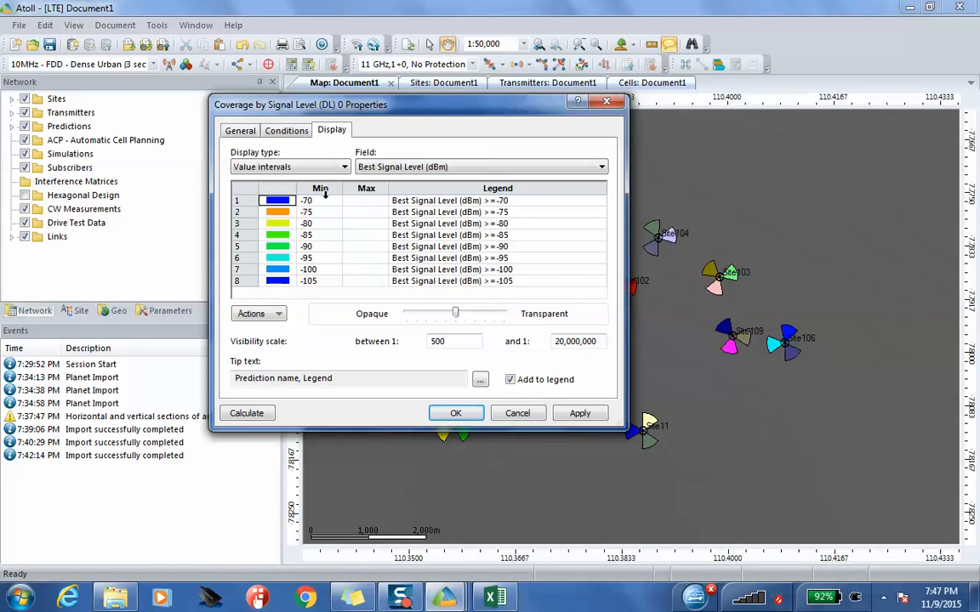
- Set the main colour of the -75 dBm interval to a medium cyan-blue from the extended standard colours
{"action": "double_click", "coordinate": [277, 212]}
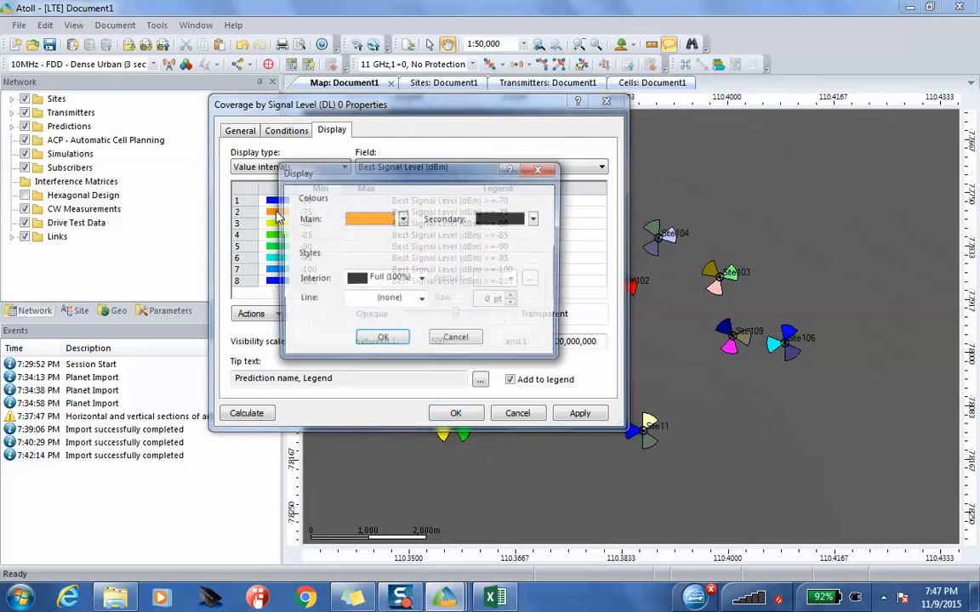
{"action": "left_click", "coordinate": [403, 221]}
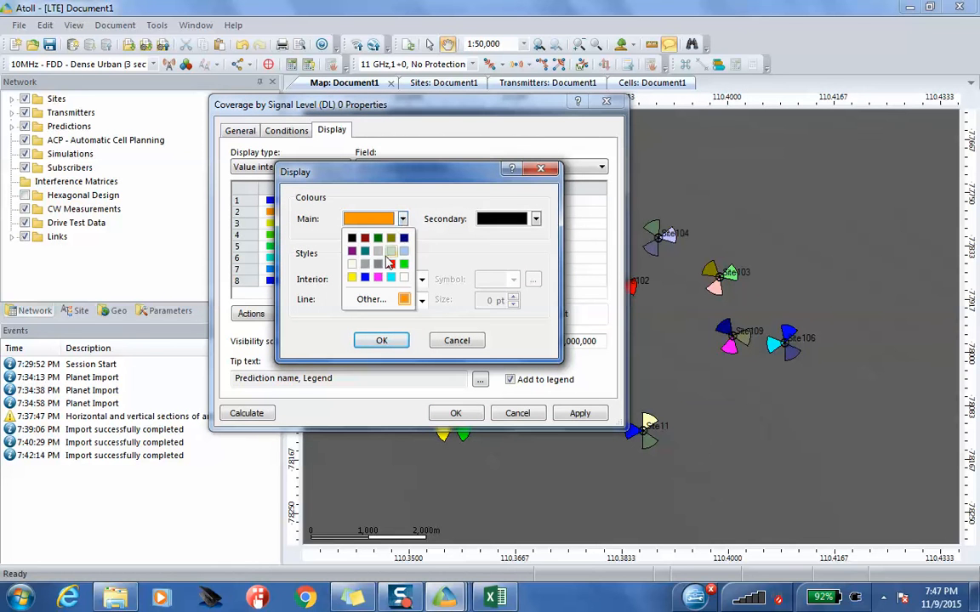
{"action": "left_click", "coordinate": [355, 257]}
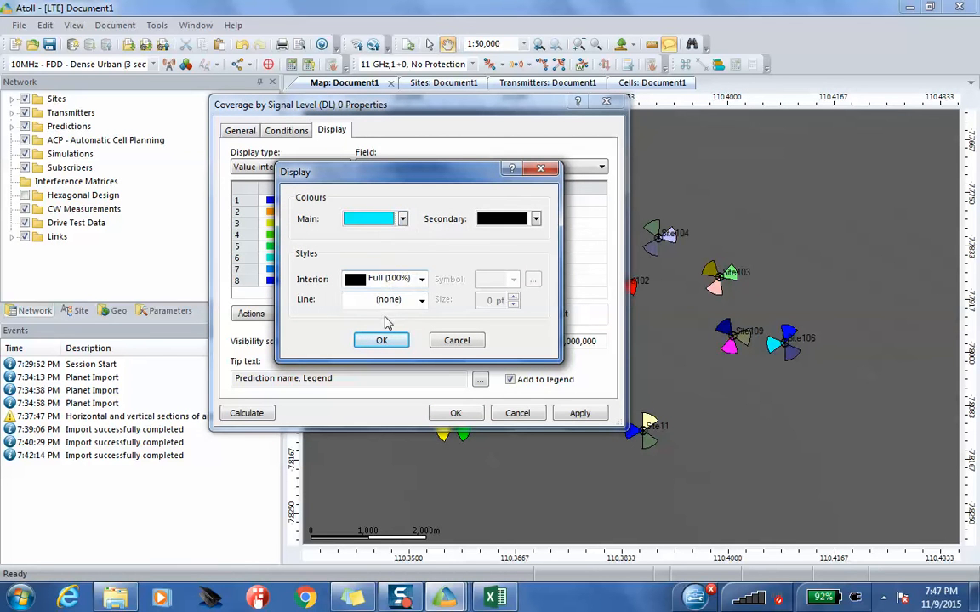
{"action": "left_click", "coordinate": [403, 219]}
{"action": "left_click", "coordinate": [377, 299]}
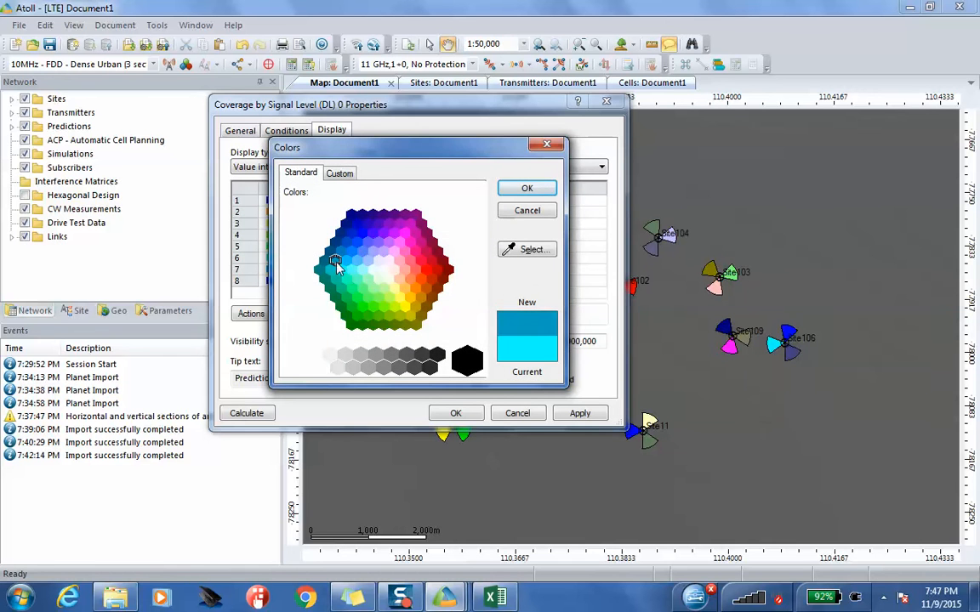
{"action": "left_click", "coordinate": [521, 189]}
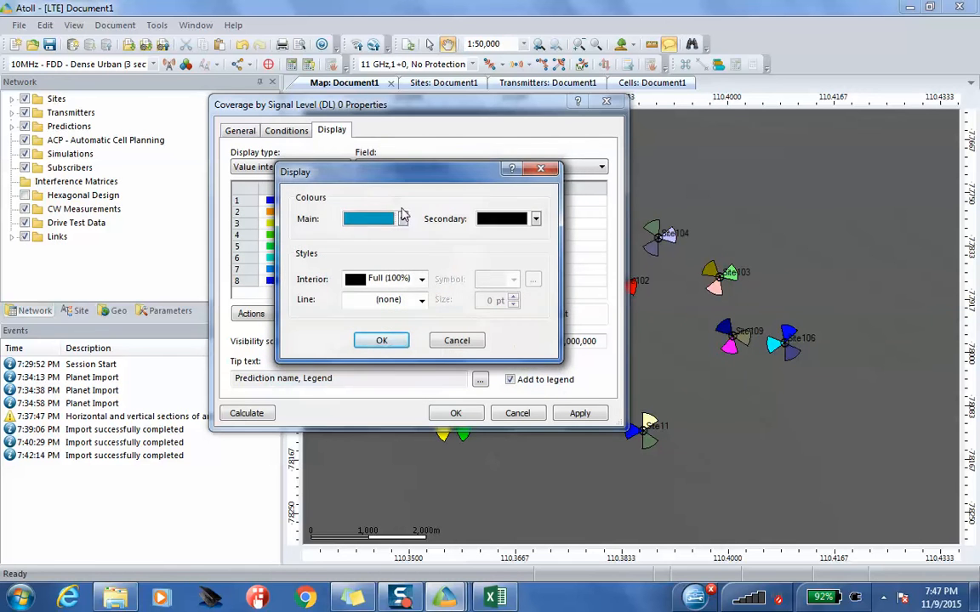
{"action": "left_click", "coordinate": [388, 343]}
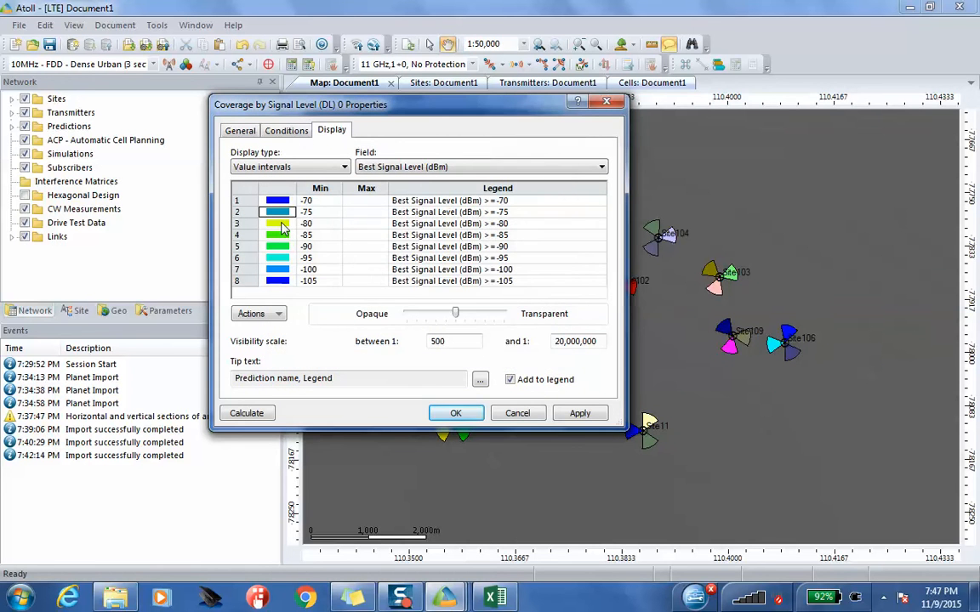
- Set the main colour of the -80 dBm interval to cyan
{"action": "double_click", "coordinate": [283, 227]}
{"action": "left_click", "coordinate": [402, 219]}
{"action": "left_click", "coordinate": [392, 279]}
{"action": "left_click", "coordinate": [381, 340]}
- Set the main colour of the -85 dBm interval to dark green
{"action": "double_click", "coordinate": [278, 241]}
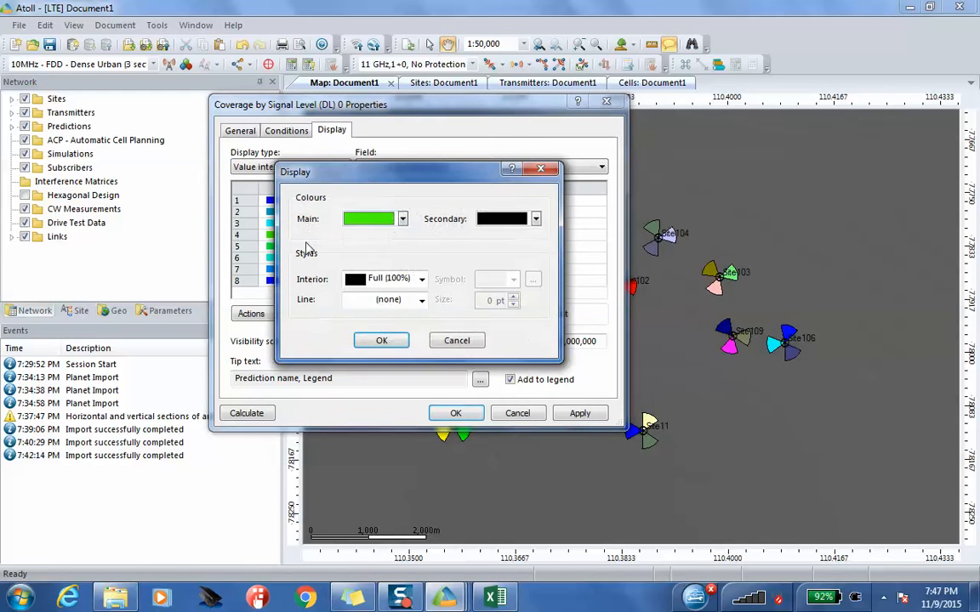
{"action": "left_click", "coordinate": [402, 220]}
{"action": "left_click", "coordinate": [423, 191]}
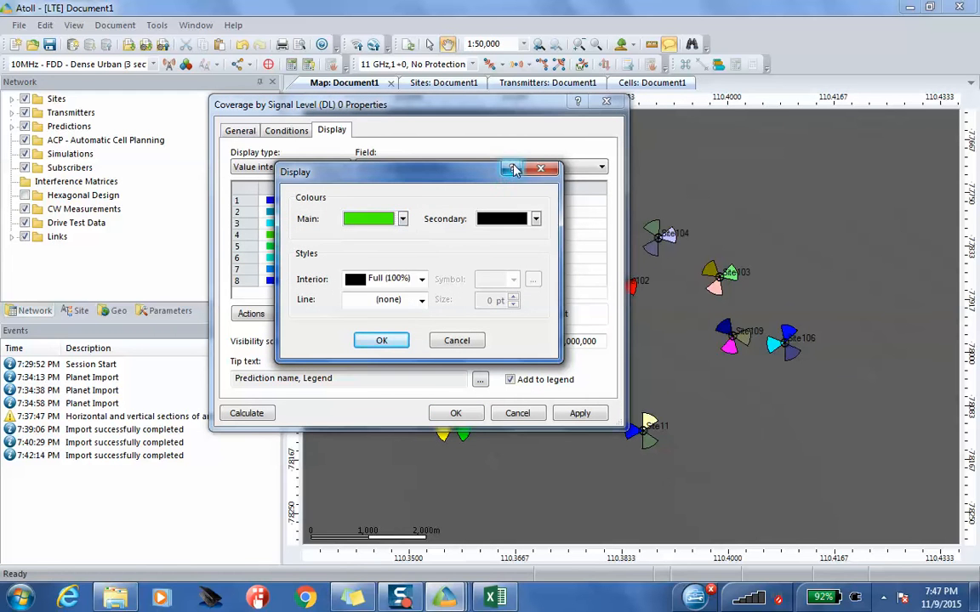
{"action": "left_click_drag", "start_coordinate": [423, 166], "coordinate": [494, 149]}
{"action": "left_click", "coordinate": [474, 204]}
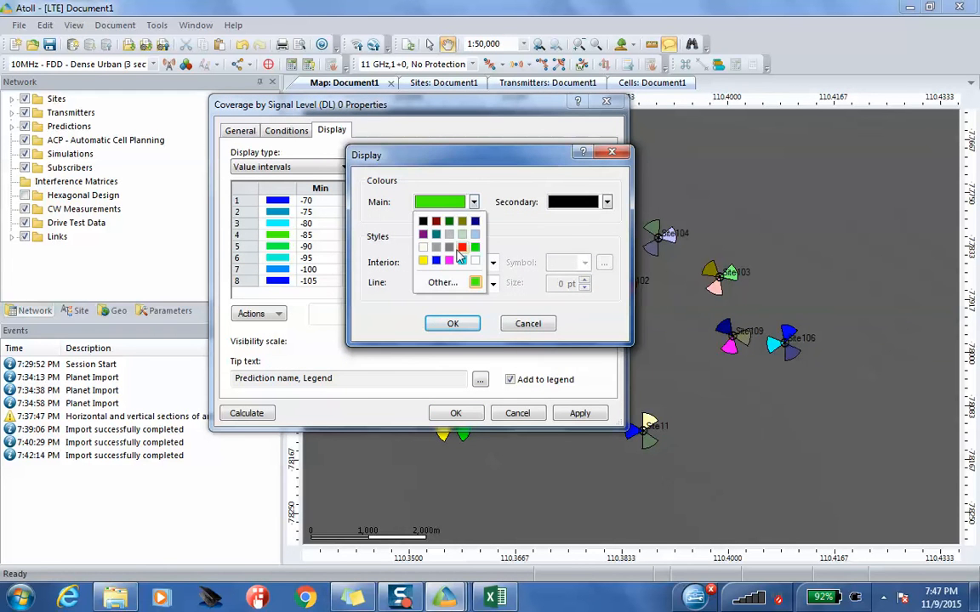
{"action": "left_click", "coordinate": [419, 220]}
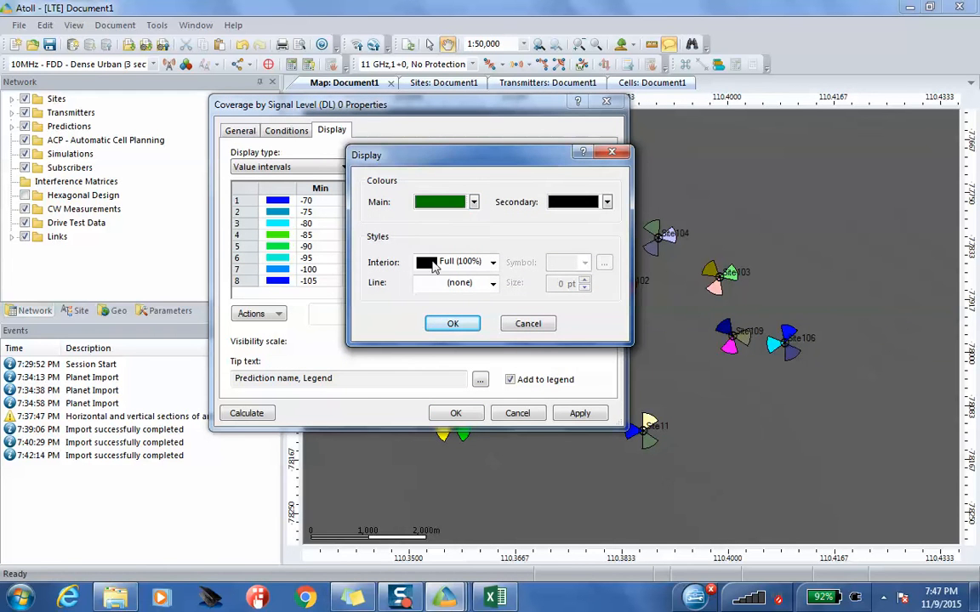
{"action": "left_click", "coordinate": [437, 328]}
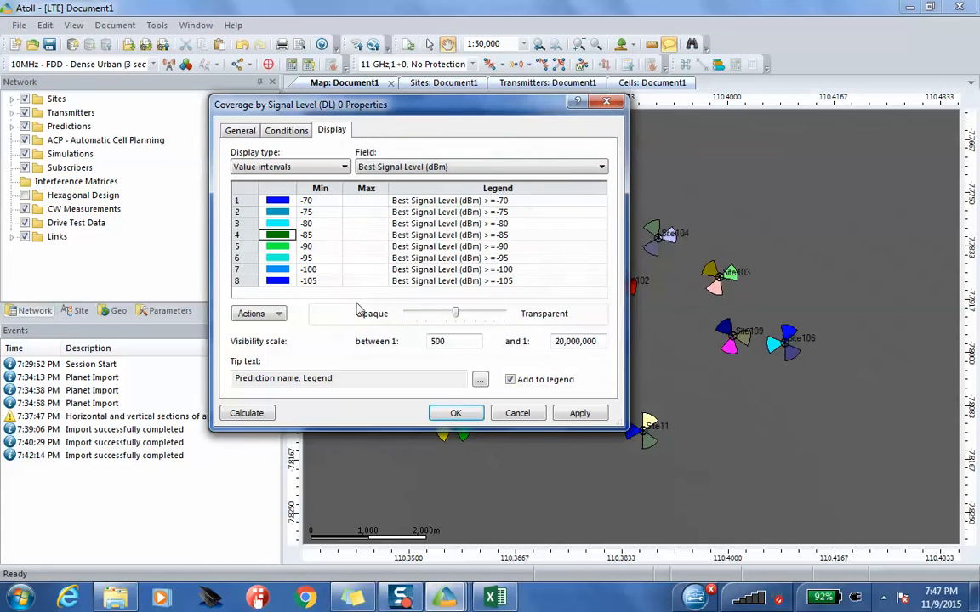
- Set the main colour of the -90 dBm interval to yellow
{"action": "double_click", "coordinate": [278, 248]}
{"action": "left_click", "coordinate": [401, 219]}
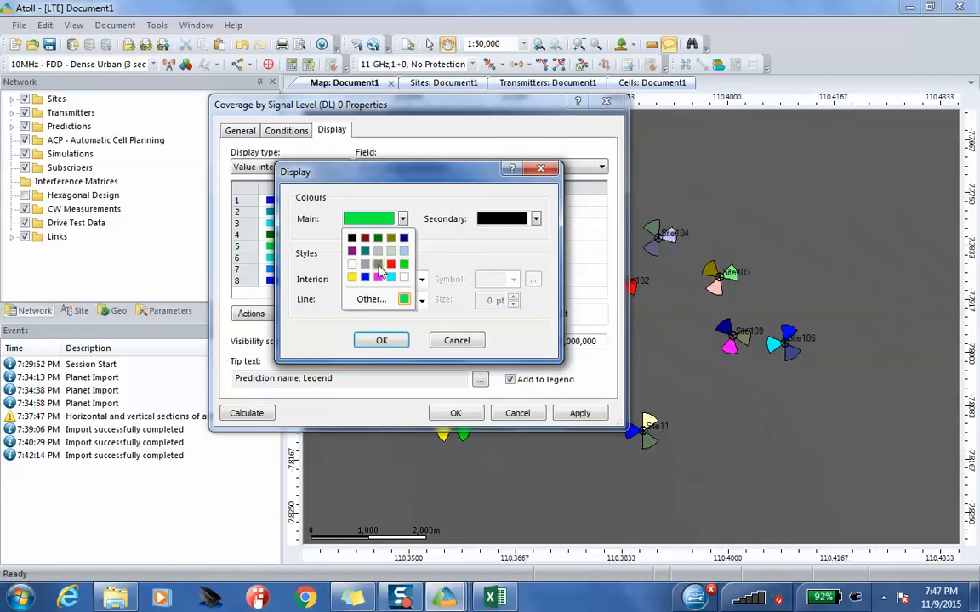
{"action": "left_click", "coordinate": [351, 276]}
{"action": "left_click", "coordinate": [381, 340]}
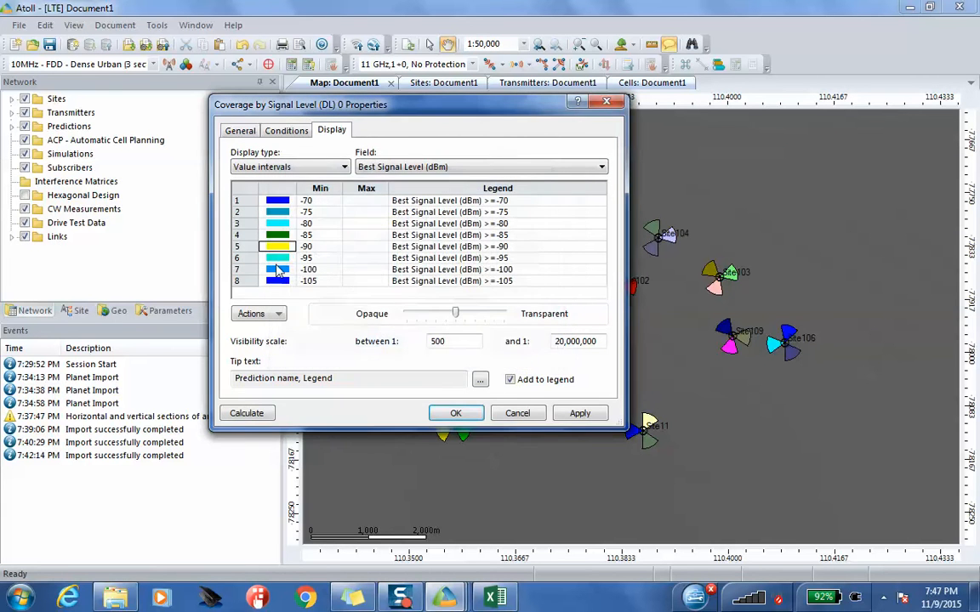
{"action": "double_click", "coordinate": [259, 225]}
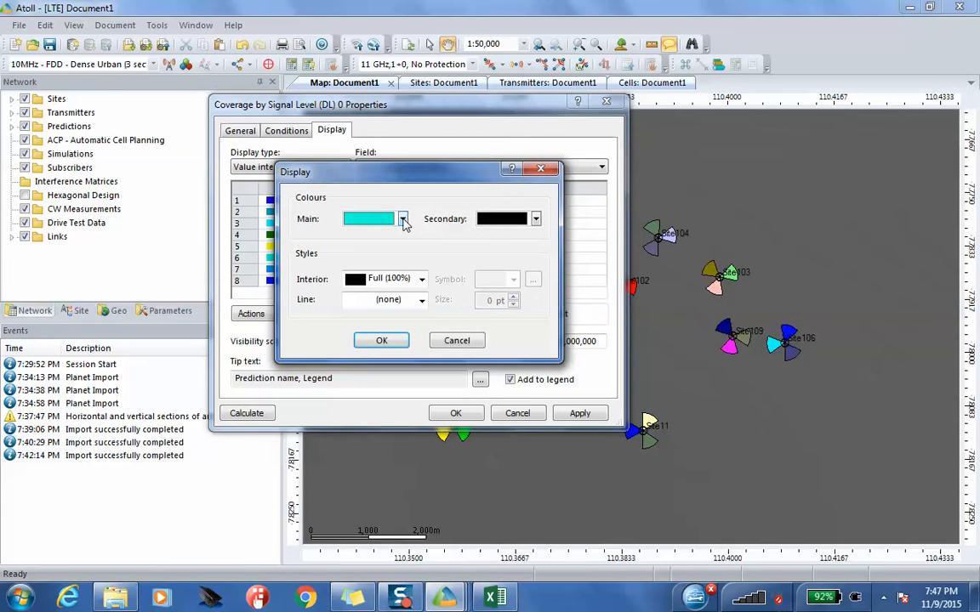
{"action": "left_click", "coordinate": [403, 220]}
{"action": "left_click", "coordinate": [364, 297]}
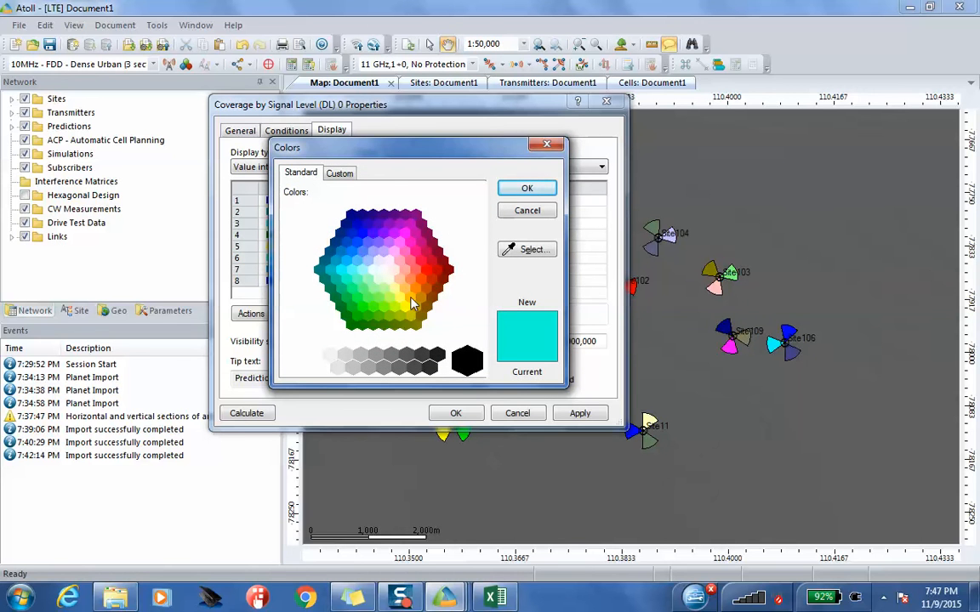
{"action": "left_click", "coordinate": [547, 143]}
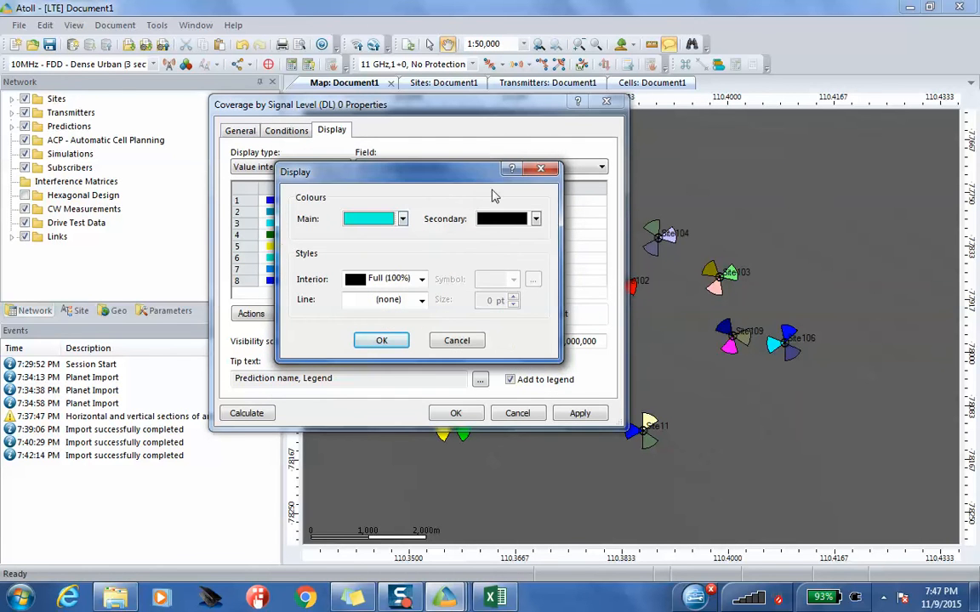
{"action": "left_click", "coordinate": [540, 169]}
- Change the main colour of the -90 dBm interval to orange from the extended standard colours
{"action": "double_click", "coordinate": [313, 247]}
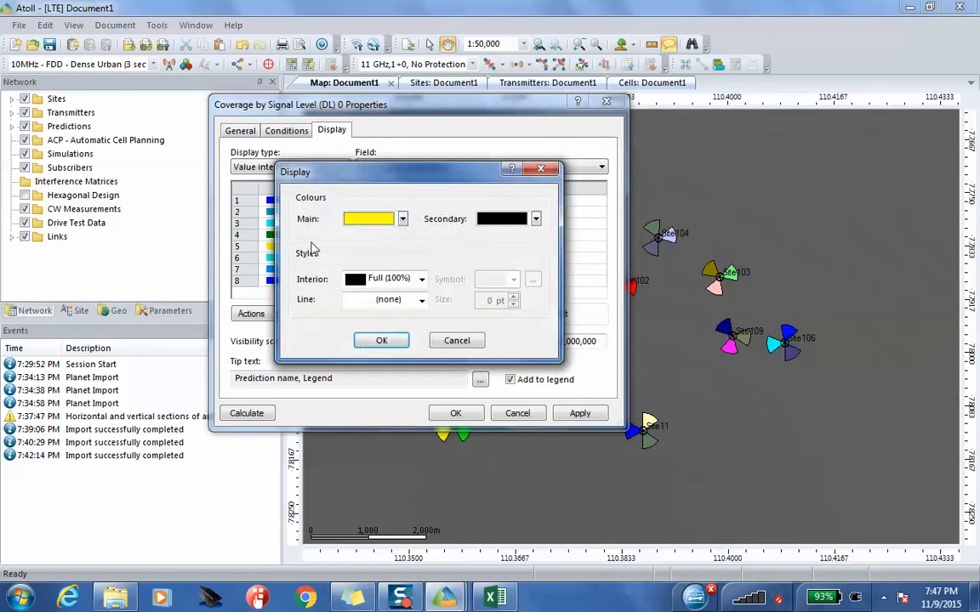
{"action": "left_click", "coordinate": [403, 219]}
{"action": "left_click", "coordinate": [366, 298]}
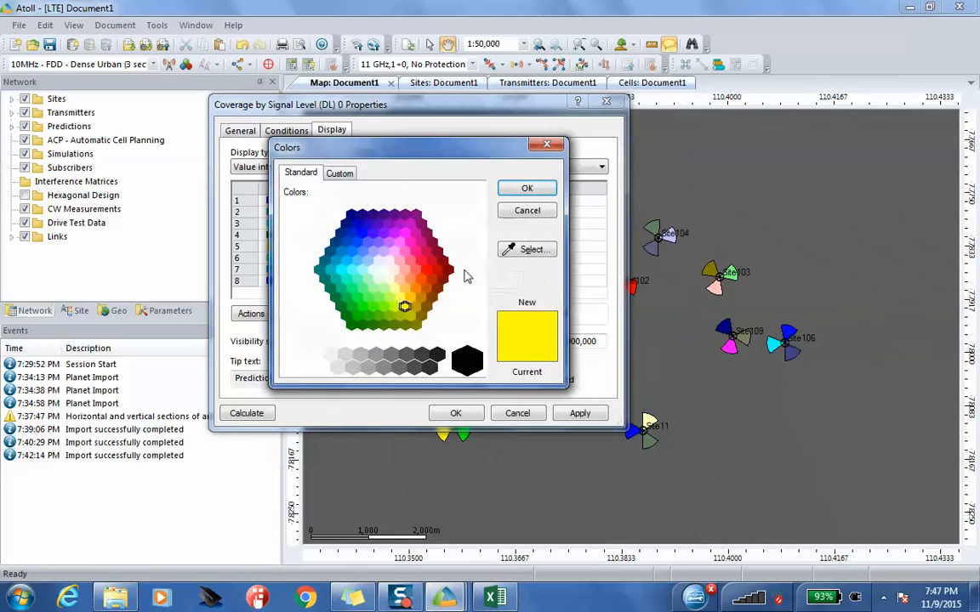
{"action": "left_click", "coordinate": [410, 298]}
{"action": "left_click", "coordinate": [415, 287]}
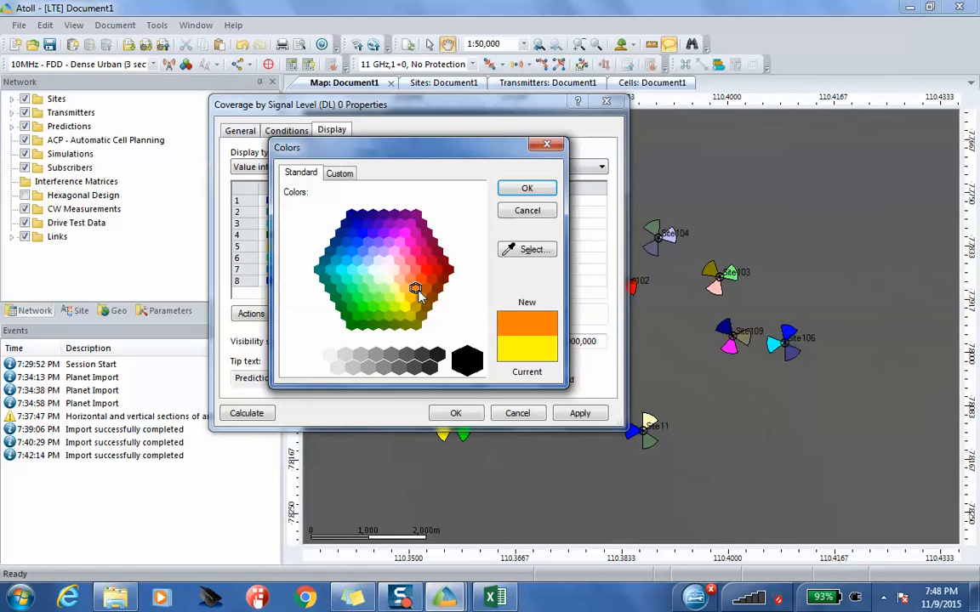
{"action": "left_click", "coordinate": [522, 189]}
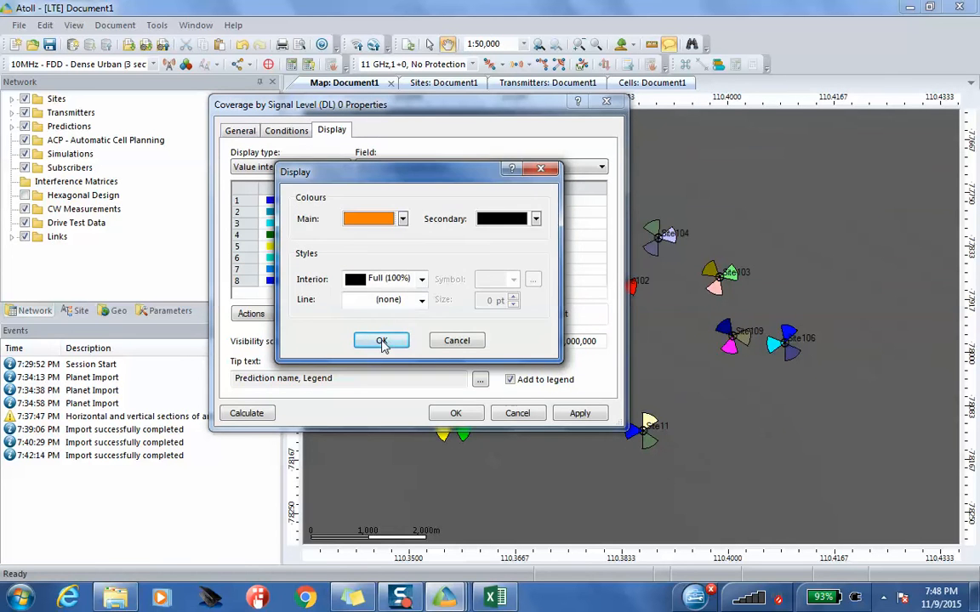
{"action": "left_click", "coordinate": [382, 342]}
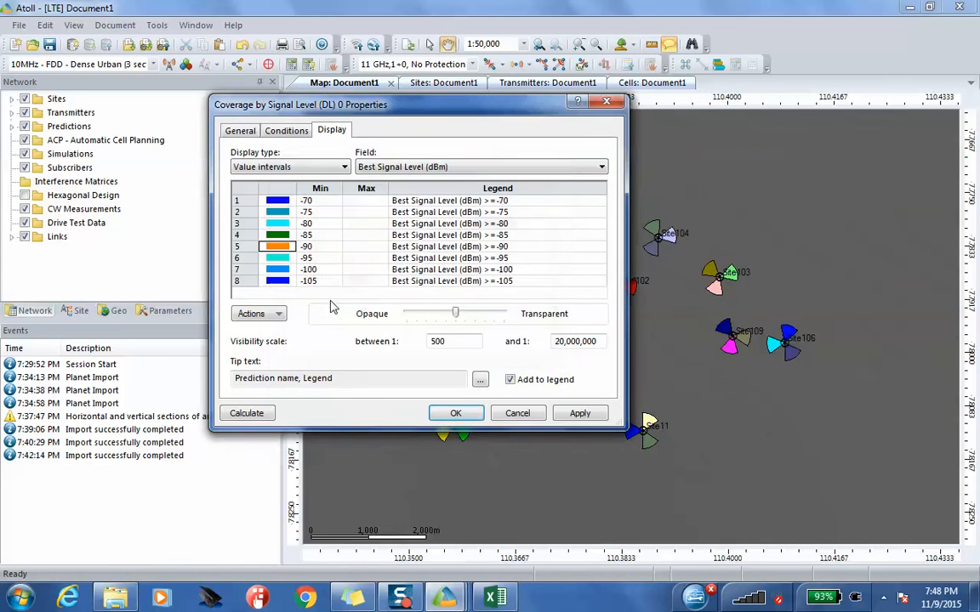
{"action": "double_click", "coordinate": [281, 257]}
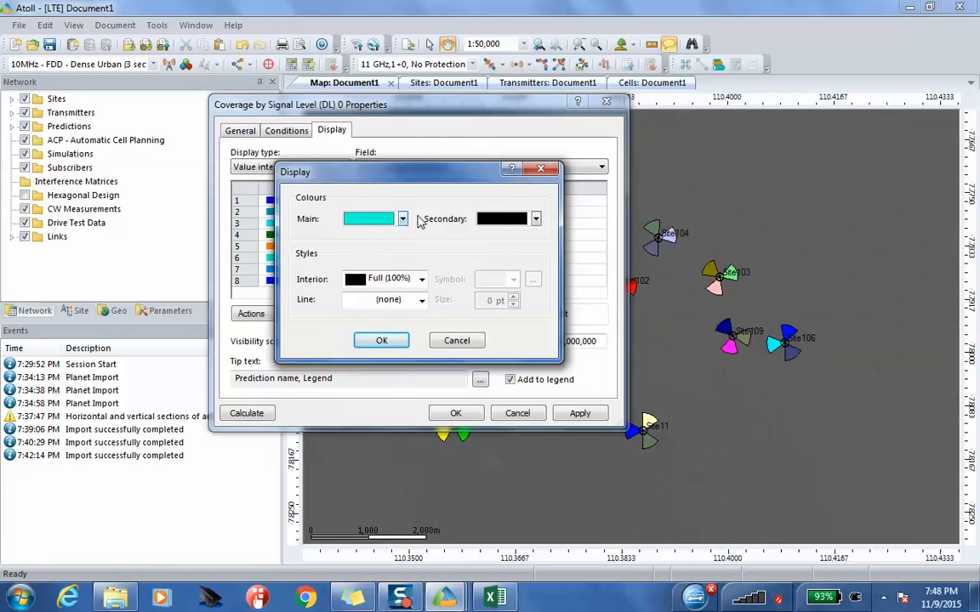
{"action": "left_click", "coordinate": [540, 168]}
{"action": "double_click", "coordinate": [282, 236]}
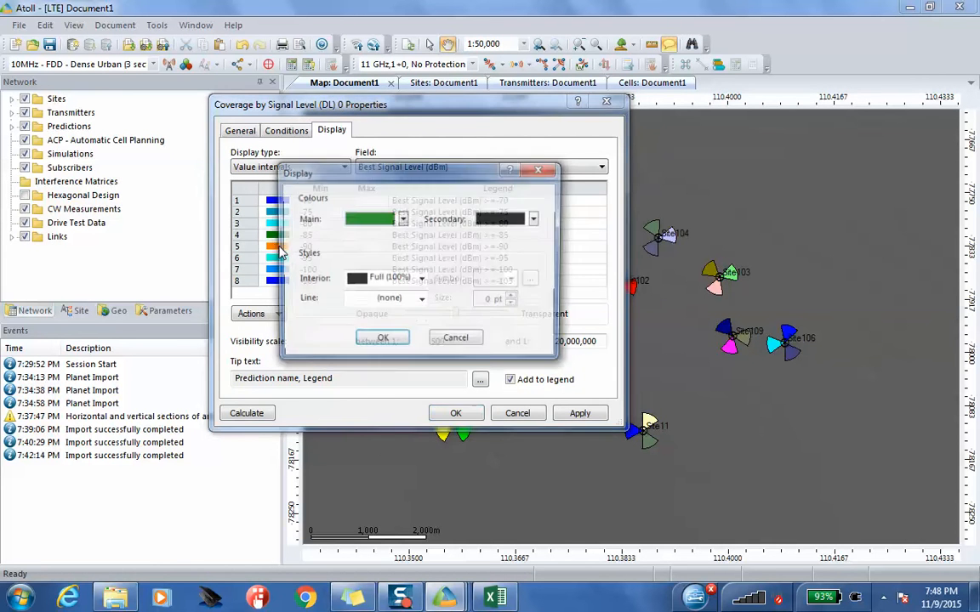
{"action": "left_click", "coordinate": [540, 168]}
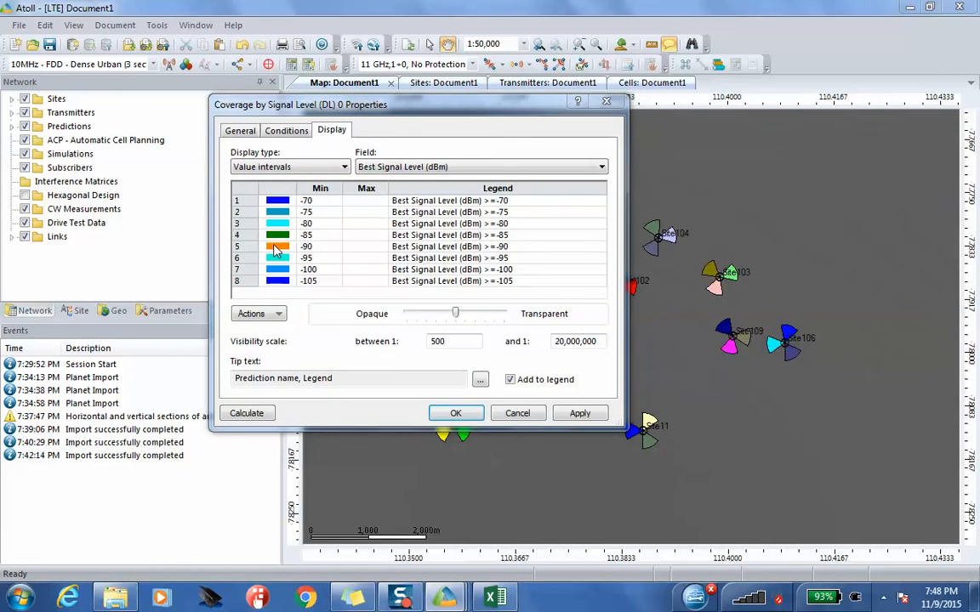
- Set the main colour of the -90 dBm interval to bright green
{"action": "double_click", "coordinate": [277, 248]}
{"action": "left_click", "coordinate": [403, 220]}
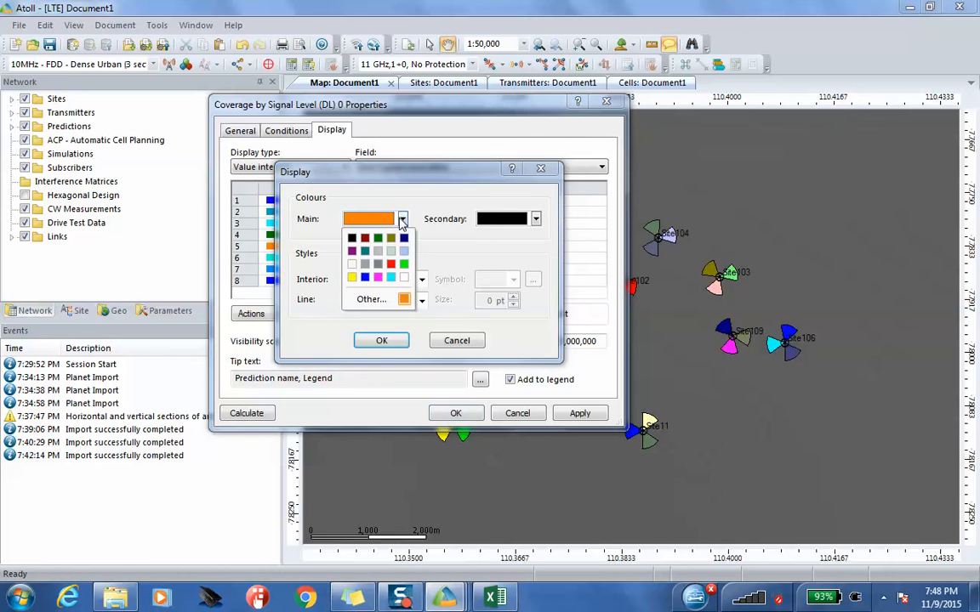
{"action": "left_click", "coordinate": [404, 264]}
{"action": "left_click", "coordinate": [381, 340]}
- Set the main colour of the -95 dBm interval to yellow
{"action": "double_click", "coordinate": [278, 259]}
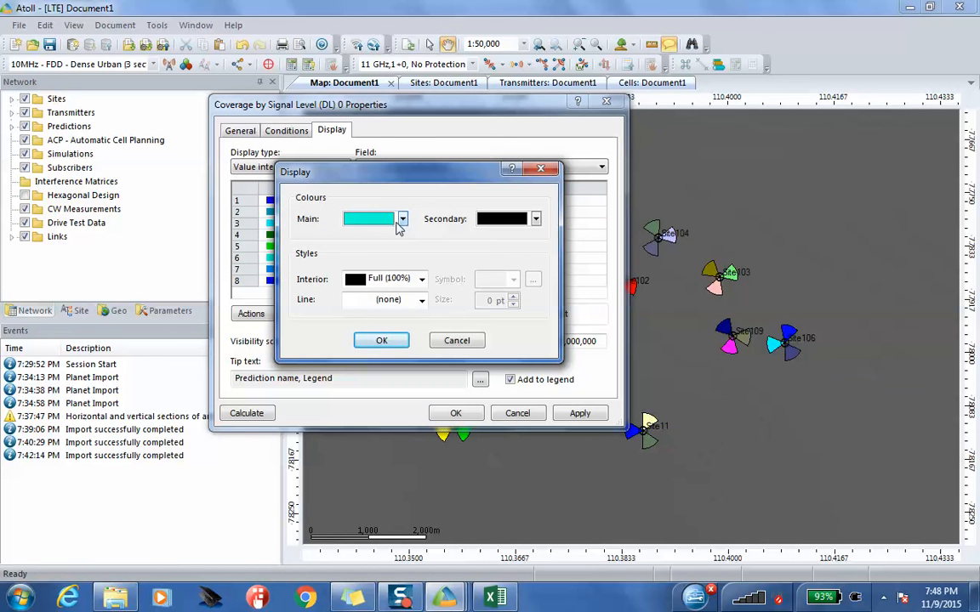
{"action": "left_click", "coordinate": [403, 219]}
{"action": "left_click", "coordinate": [324, 246]}
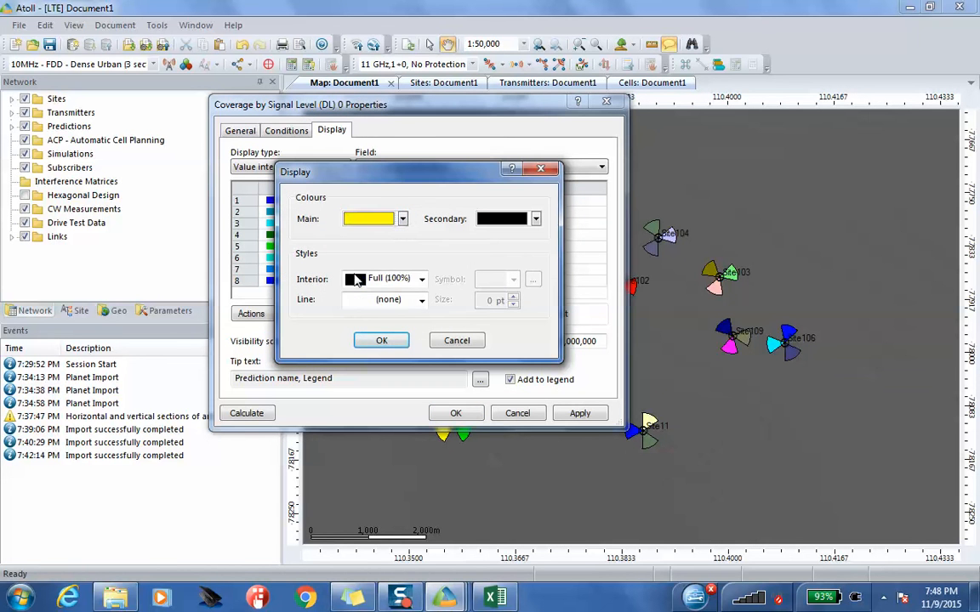
{"action": "left_click", "coordinate": [382, 341]}
- Set the main colour of the -100 dBm interval to magenta
{"action": "double_click", "coordinate": [279, 270]}
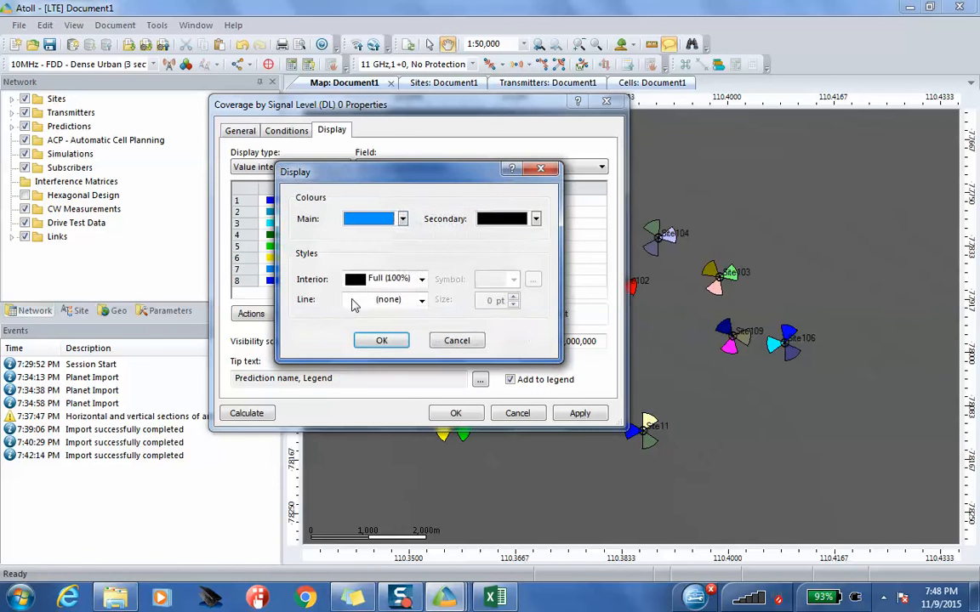
{"action": "left_click", "coordinate": [402, 219]}
{"action": "left_click", "coordinate": [339, 247]}
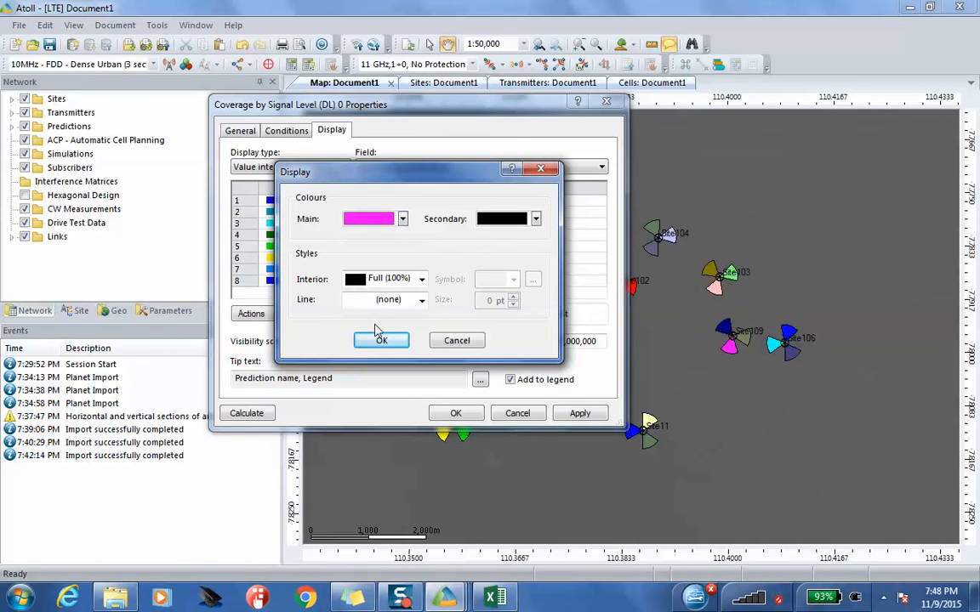
{"action": "left_click", "coordinate": [374, 339]}
- Set the main colour of the -105 dBm interval to red and apply the prediction's display settings
{"action": "double_click", "coordinate": [281, 281]}
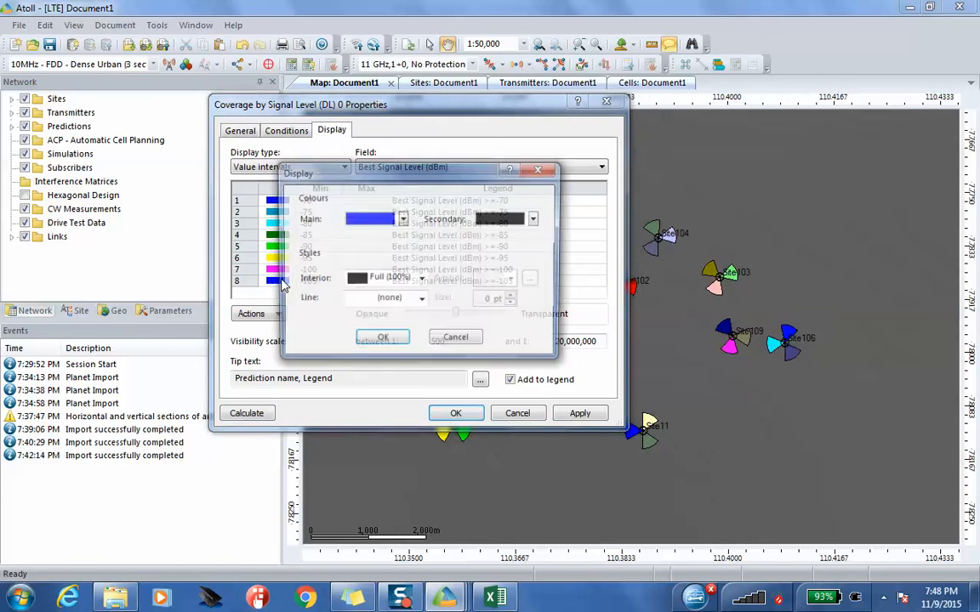
{"action": "left_click", "coordinate": [402, 219]}
{"action": "left_click", "coordinate": [348, 238]}
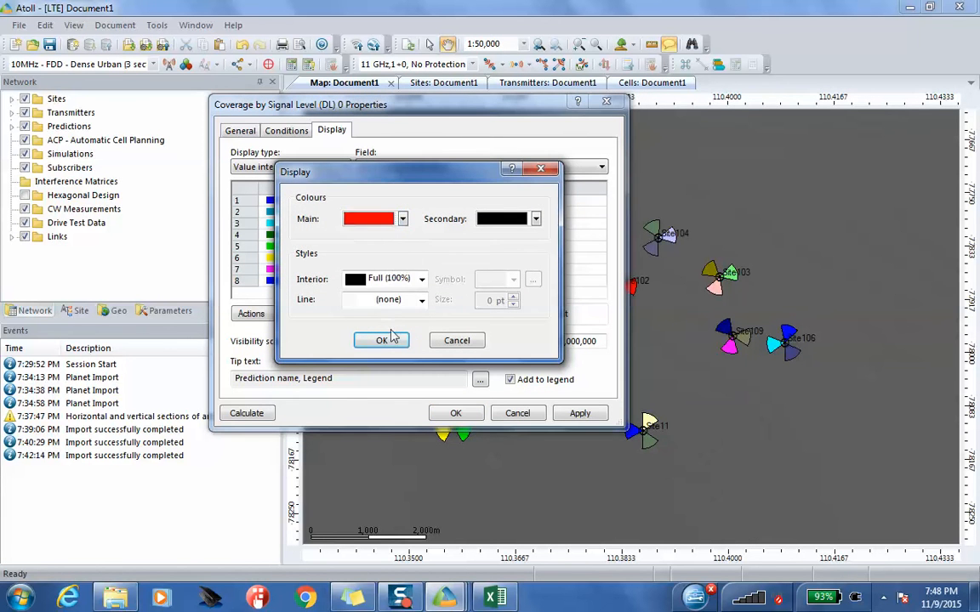
{"action": "left_click", "coordinate": [387, 340]}
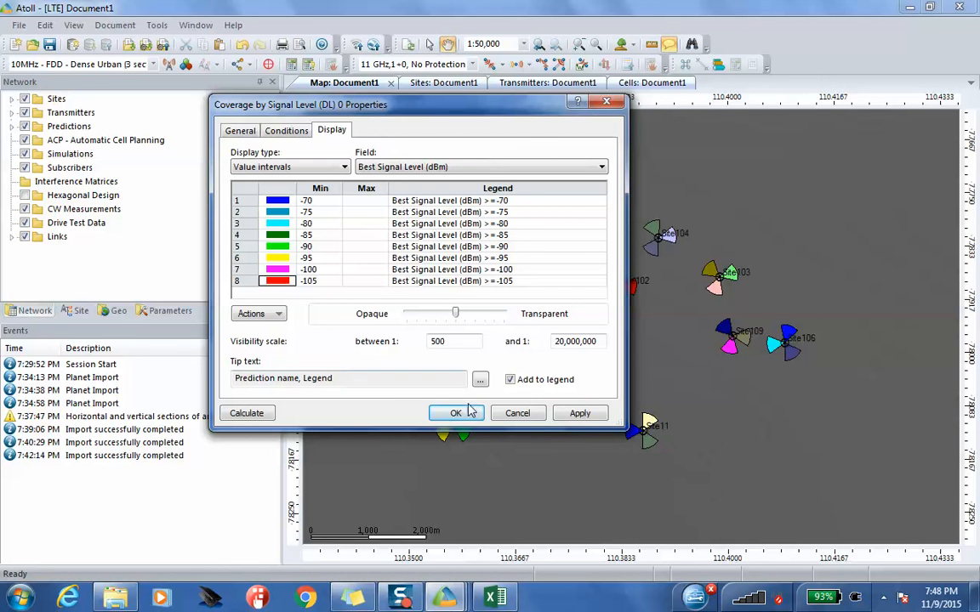
{"action": "left_click", "coordinate": [572, 412]}
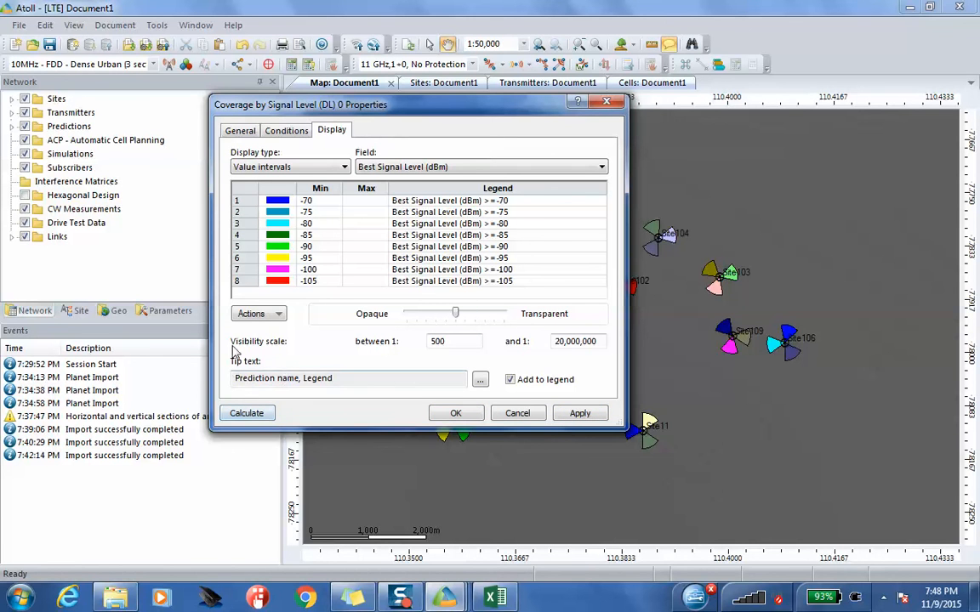
- Start calculating the signal level prediction and agree to save the document for path loss matrix storage
{"action": "left_click", "coordinate": [229, 127]}
{"action": "left_click", "coordinate": [332, 130]}
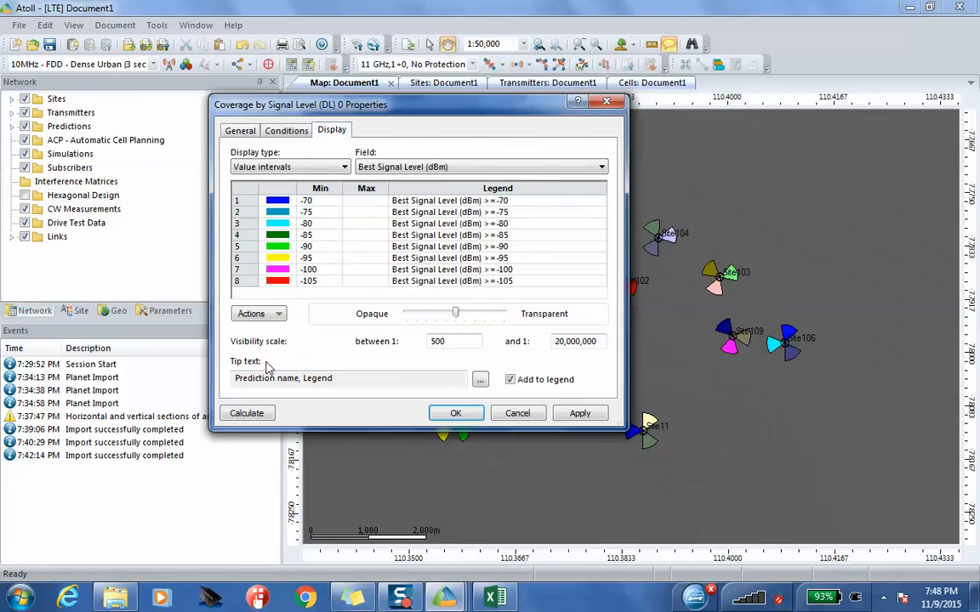
{"action": "left_click", "coordinate": [246, 414]}
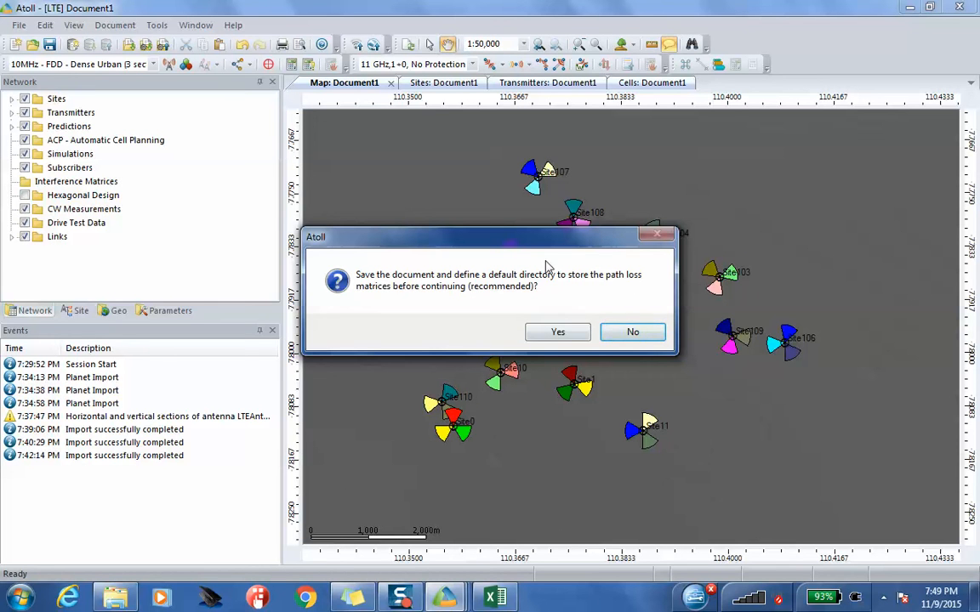
{"action": "left_click", "coordinate": [558, 332]}
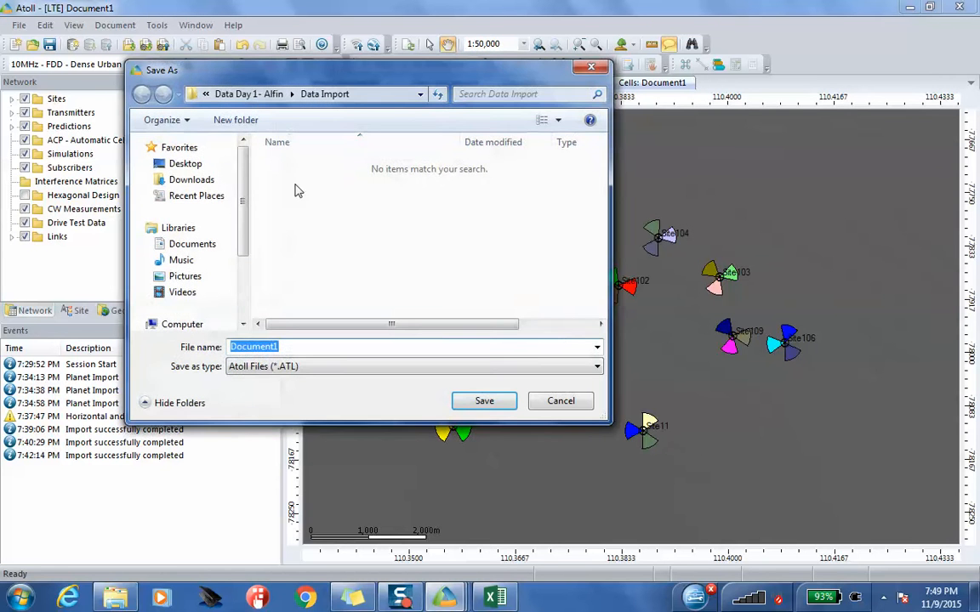
- Create a new folder named latihan on the Desktop for saving the document
{"action": "scroll", "coordinate": [232, 301], "scroll_direction": "down", "scroll_amount": 2}
{"action": "scroll", "coordinate": [232, 301], "scroll_direction": "up", "scroll_amount": 3}
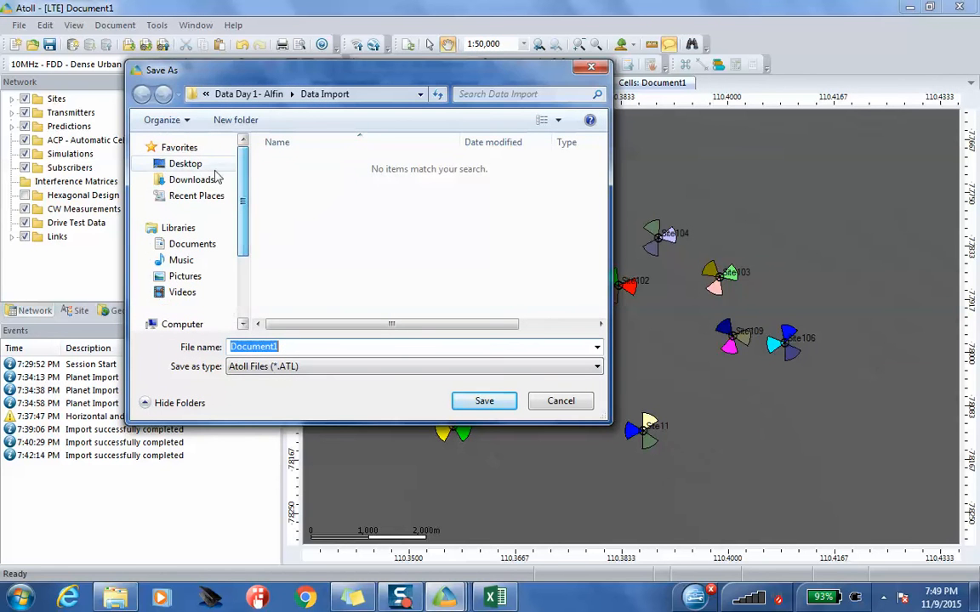
{"action": "left_click", "coordinate": [189, 164]}
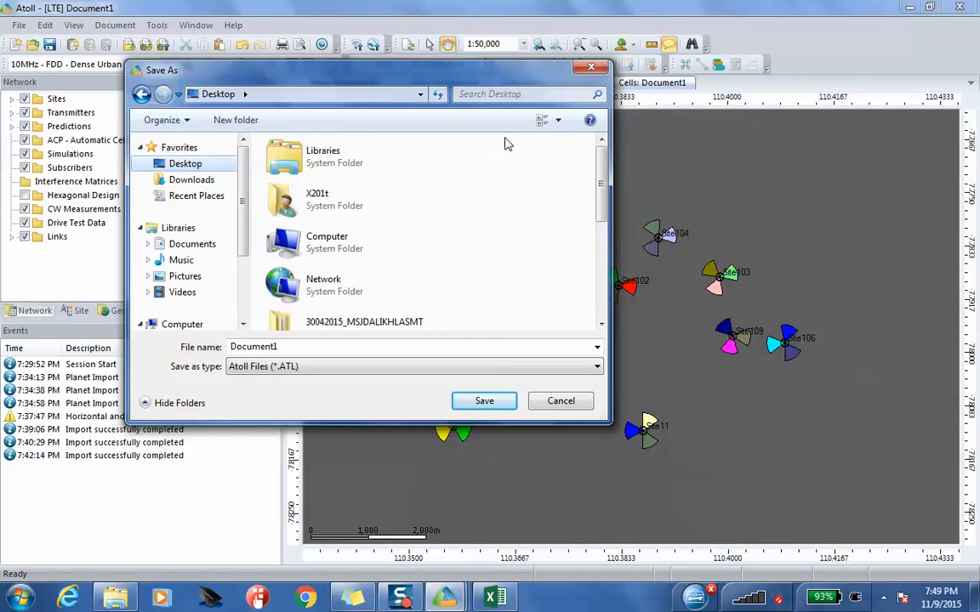
{"action": "left_click_drag", "start_coordinate": [601, 192], "coordinate": [603, 150]}
{"action": "left_click", "coordinate": [236, 120]}
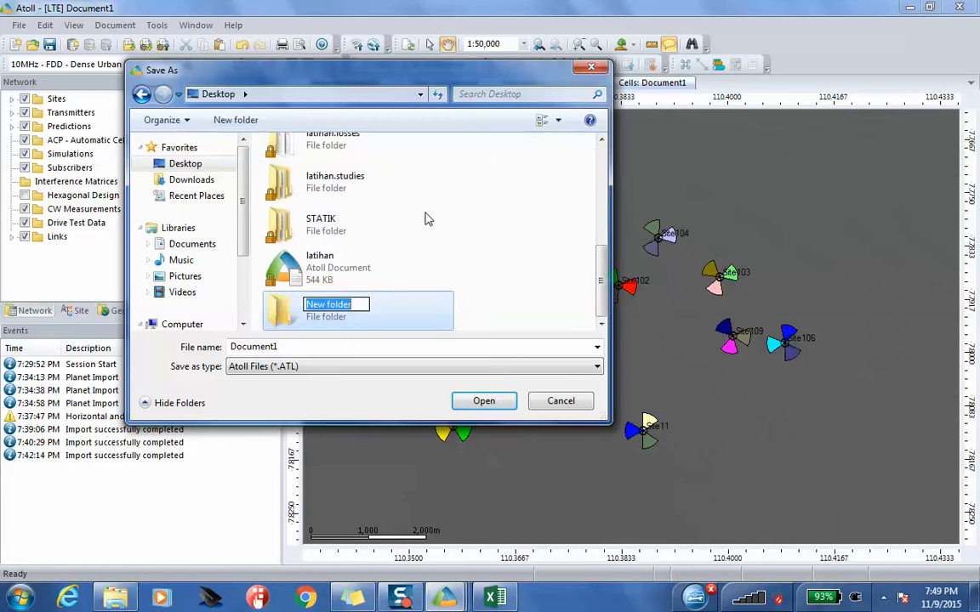
{"action": "type", "text": "lati"}
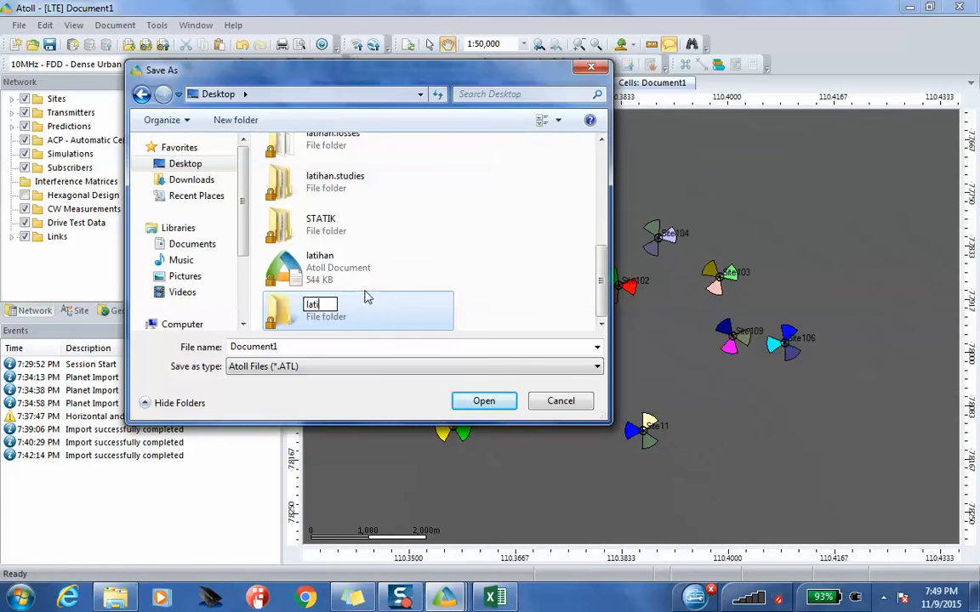
{"action": "type", "text": "han"}
{"action": "key", "text": "Return"}
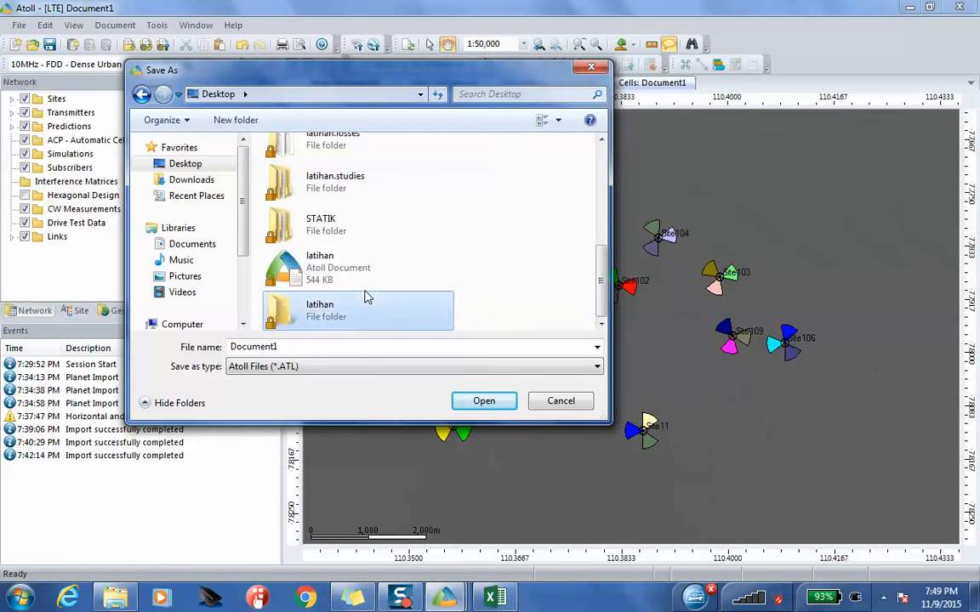
- Save the document as LATIHAN ATOLL inside the new latihan folder so the calculation runs
{"action": "double_click", "coordinate": [367, 299]}
{"action": "double_click", "coordinate": [379, 348]}
{"action": "key", "text": "Caps_Lock"}
{"action": "type", "text": "LATIHAN ATOLL"}
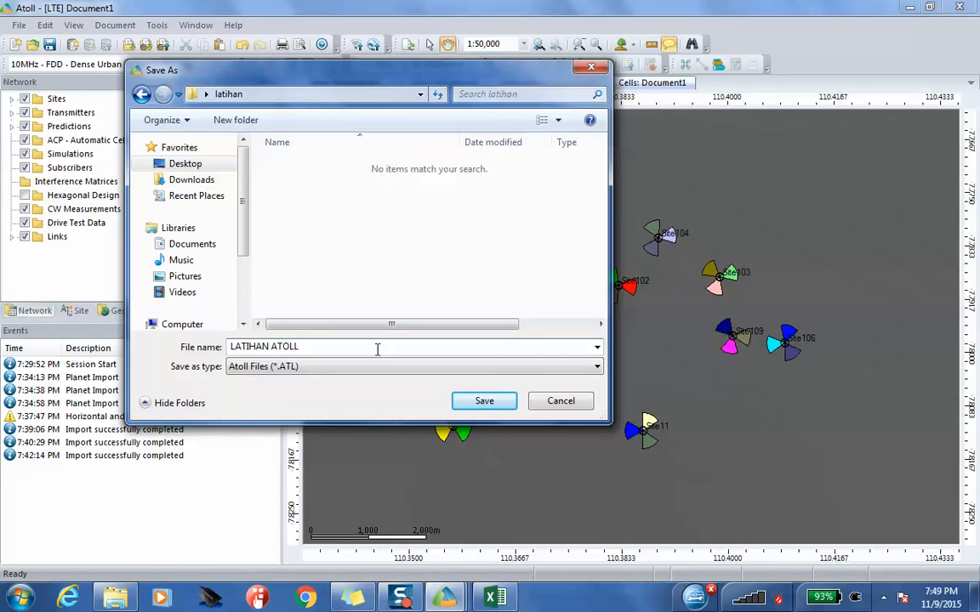
{"action": "key", "text": "Return"}
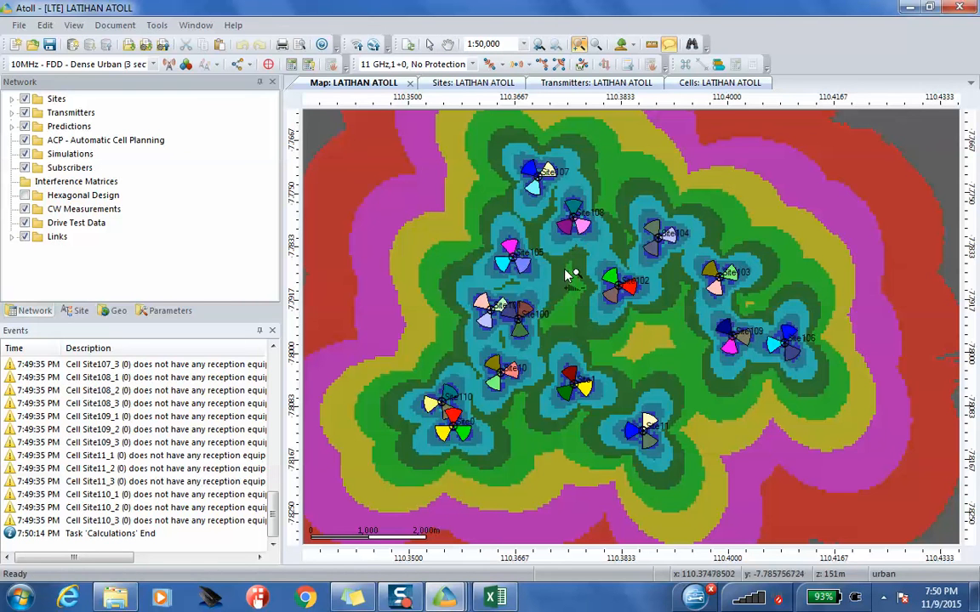
- Examine the calculated signal level coverage across the whole network and around Site11
{"action": "left_click", "coordinate": [578, 45]}
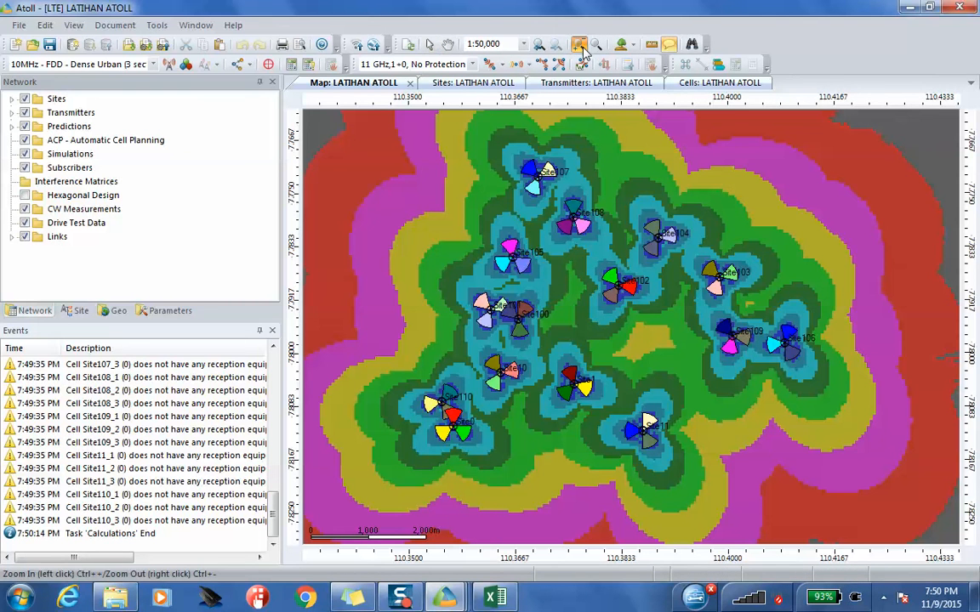
{"action": "right_click", "coordinate": [573, 283]}
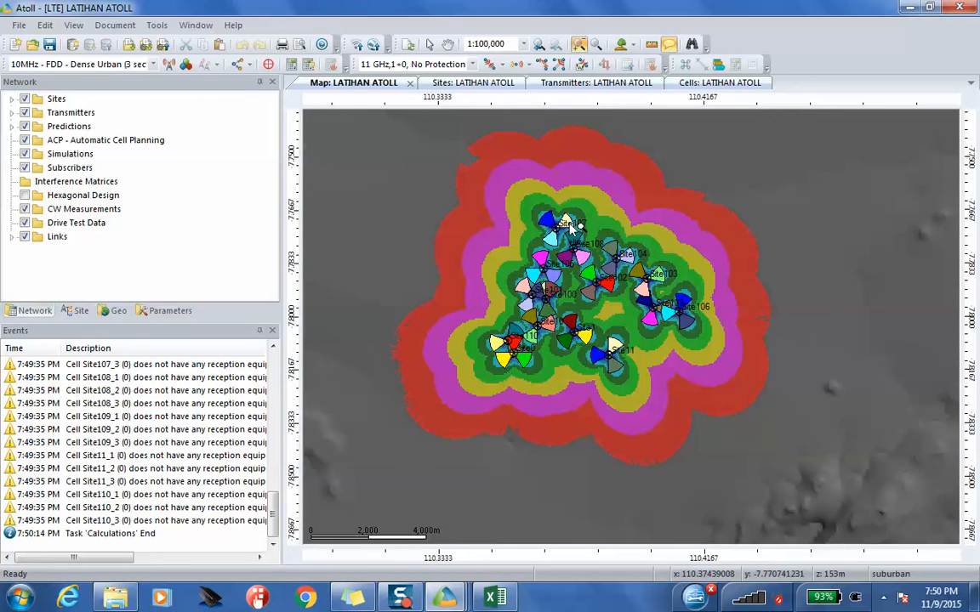
{"action": "left_click", "coordinate": [447, 43]}
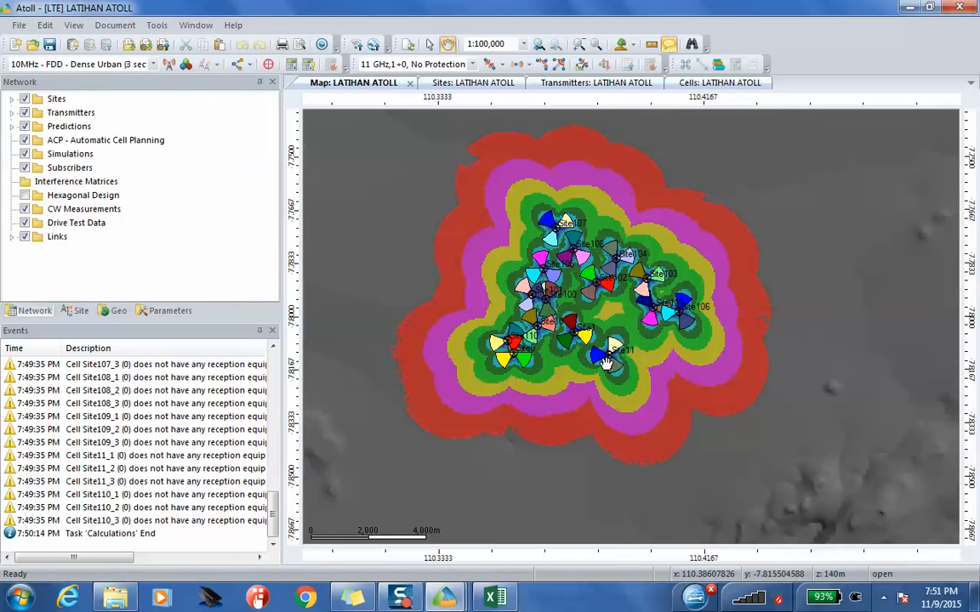
{"action": "left_click", "coordinate": [578, 43]}
{"action": "left_click", "coordinate": [618, 355]}
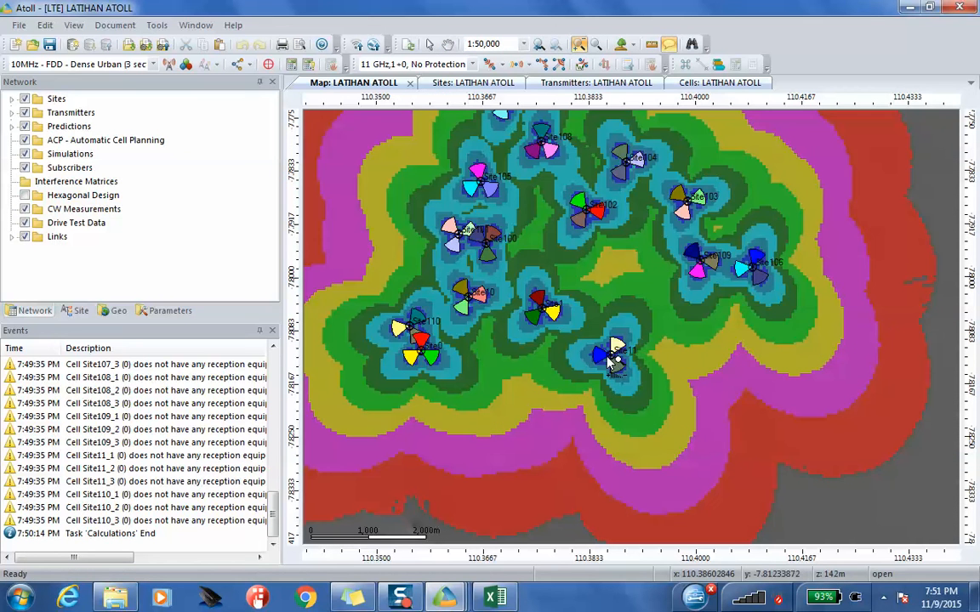
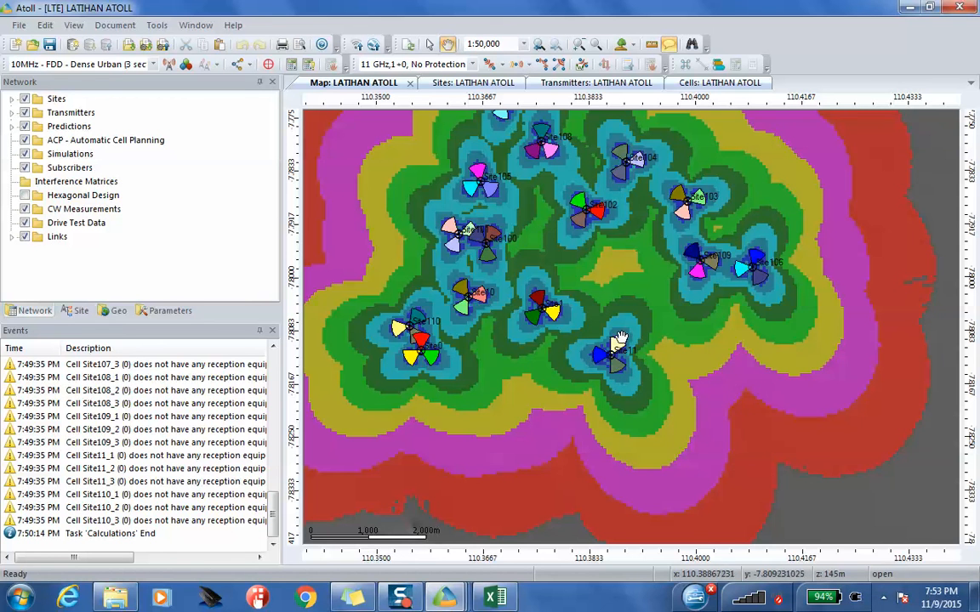
- Set the mechanical downtilt of transmitter Site11_2's main antenna to 5° and apply the change
{"action": "left_click", "coordinate": [431, 46]}
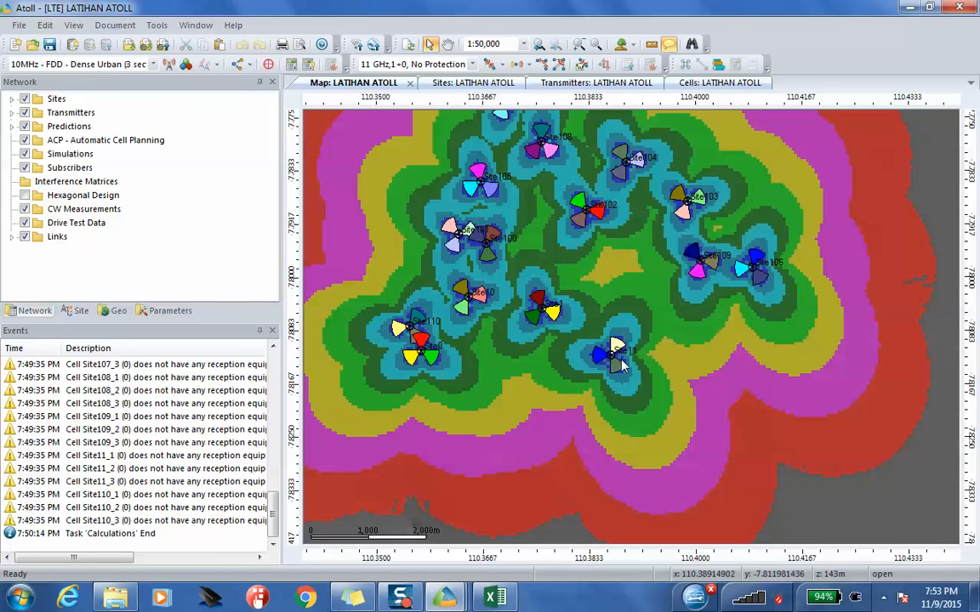
{"action": "mouse_move", "coordinate": [616, 372]}
{"action": "double_click", "coordinate": [617, 370]}
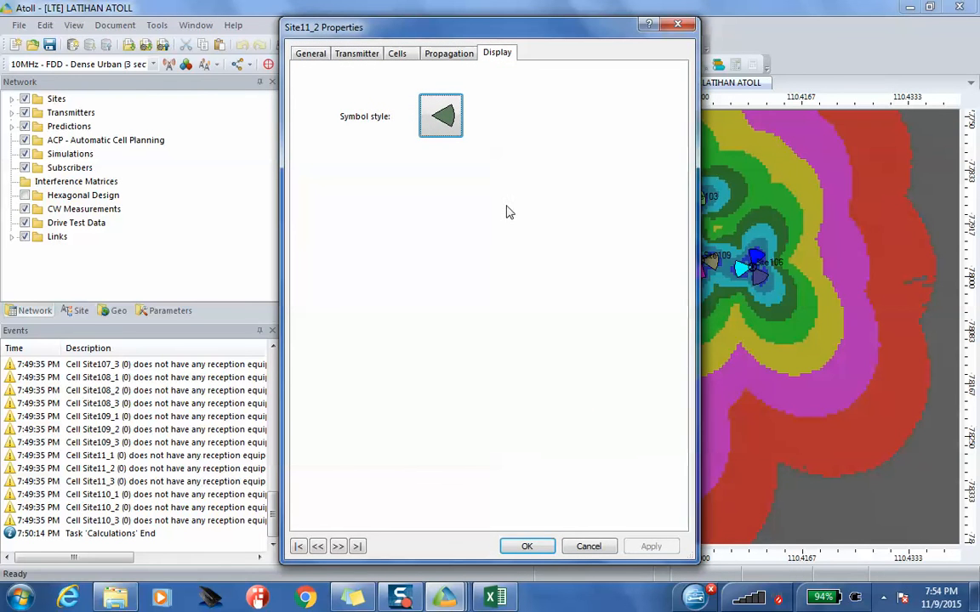
{"action": "left_click", "coordinate": [312, 54]}
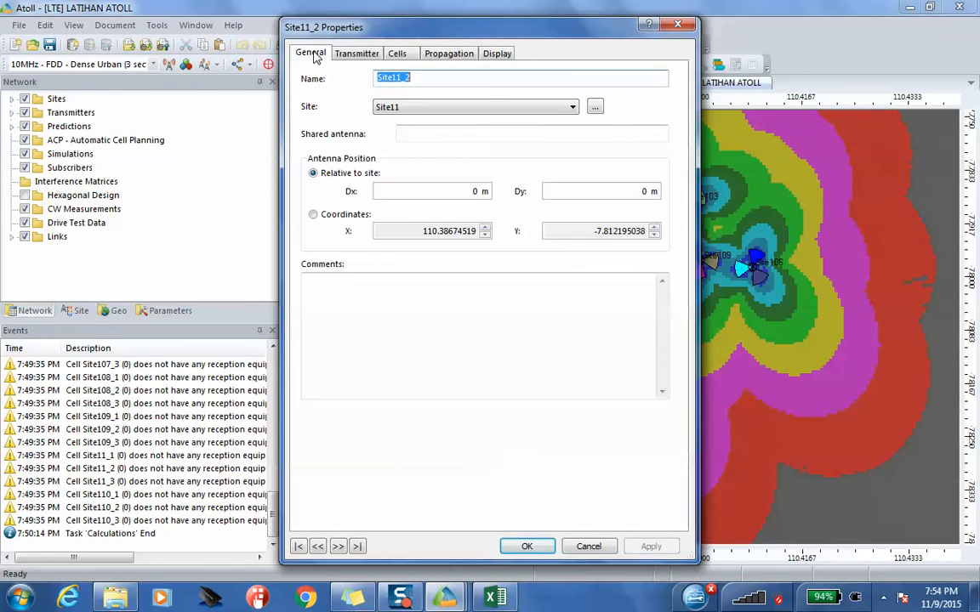
{"action": "left_click", "coordinate": [357, 54]}
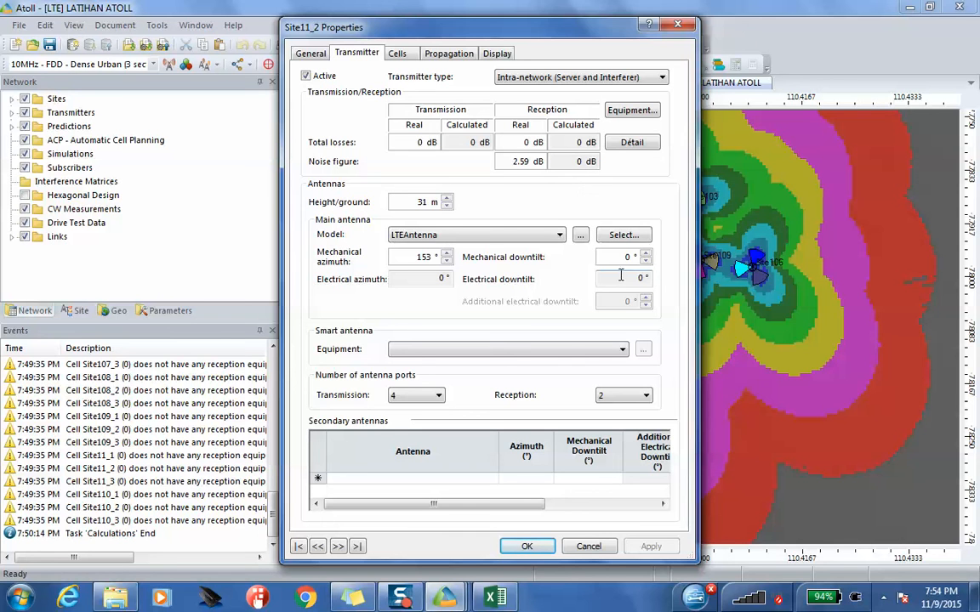
{"action": "double_click", "coordinate": [631, 257]}
{"action": "type", "text": "5"}
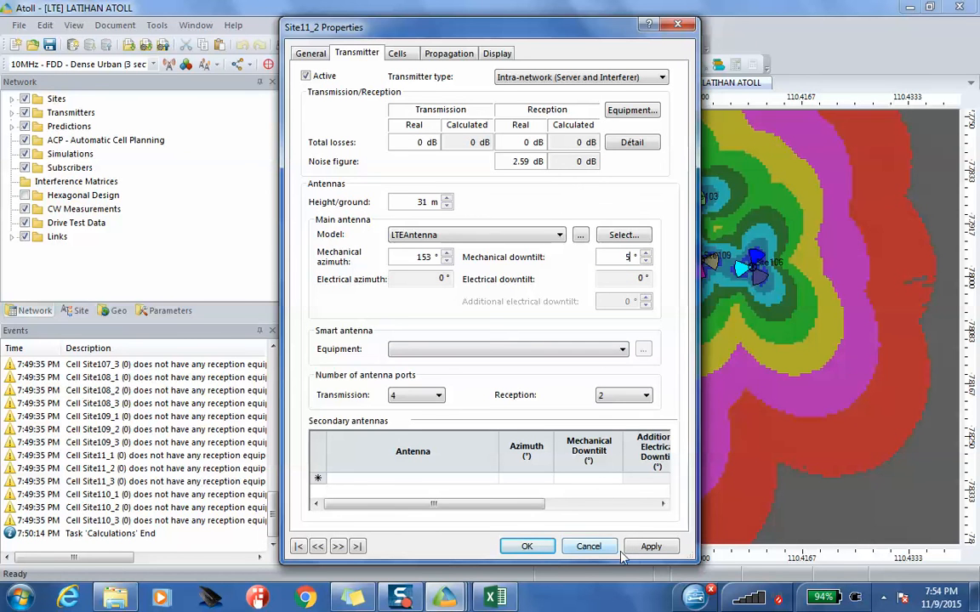
{"action": "left_click", "coordinate": [650, 546]}
{"action": "left_click", "coordinate": [544, 549]}
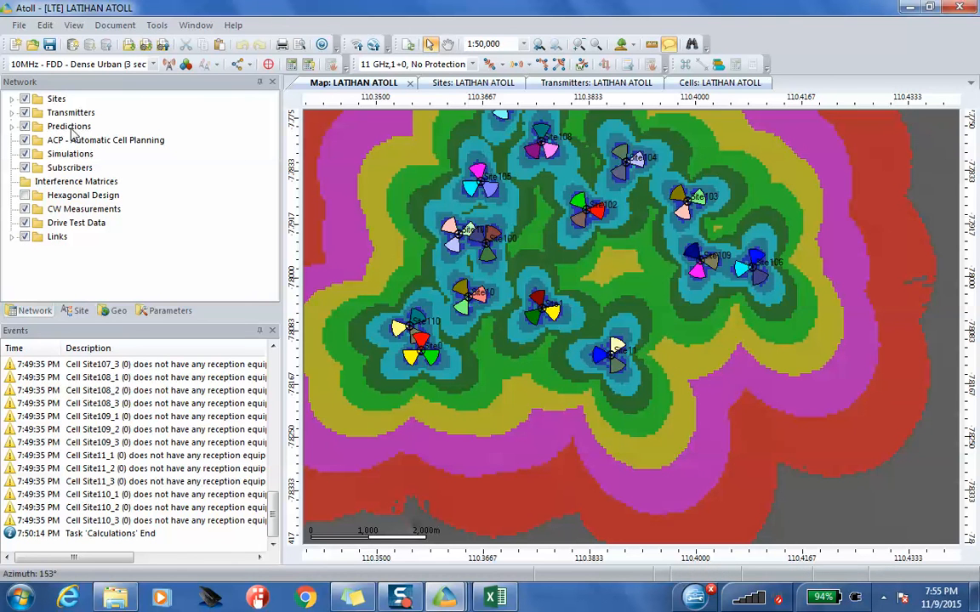
- Duplicate the Coverage by Signal Level (DL) 0 prediction in the Predictions folder
{"action": "left_click", "coordinate": [11, 127]}
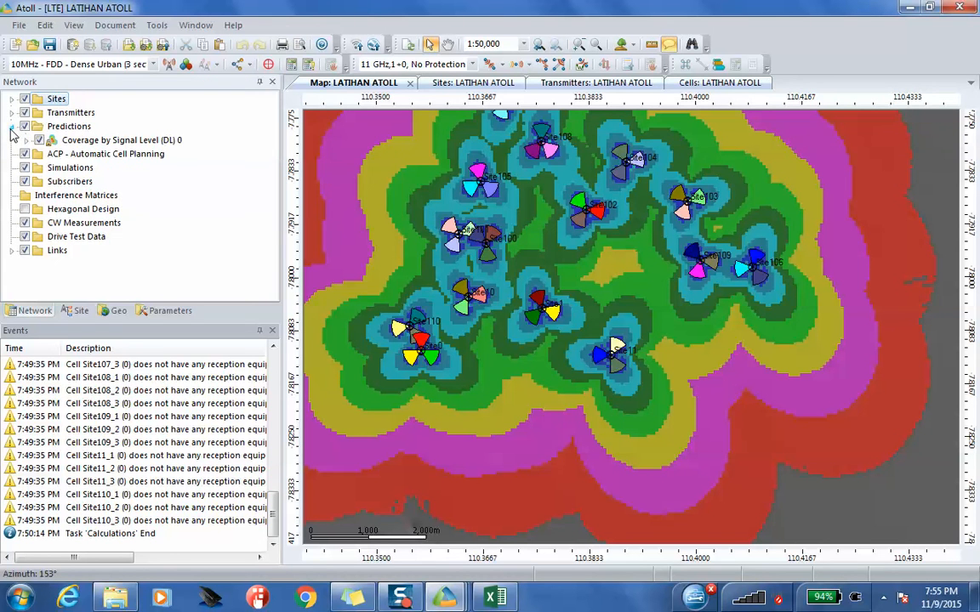
{"action": "left_click", "coordinate": [79, 143]}
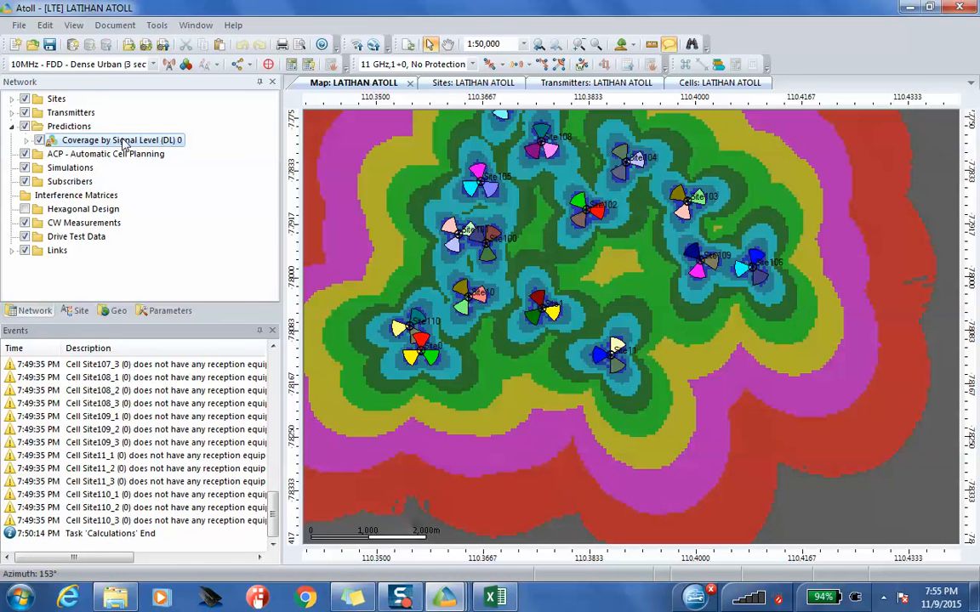
{"action": "right_click", "coordinate": [125, 145]}
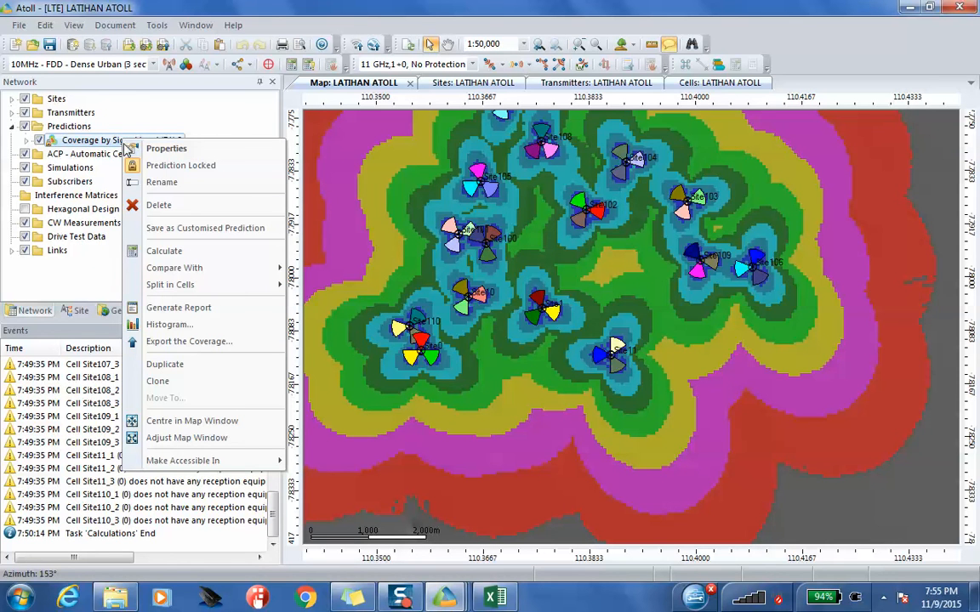
{"action": "mouse_move", "coordinate": [253, 273]}
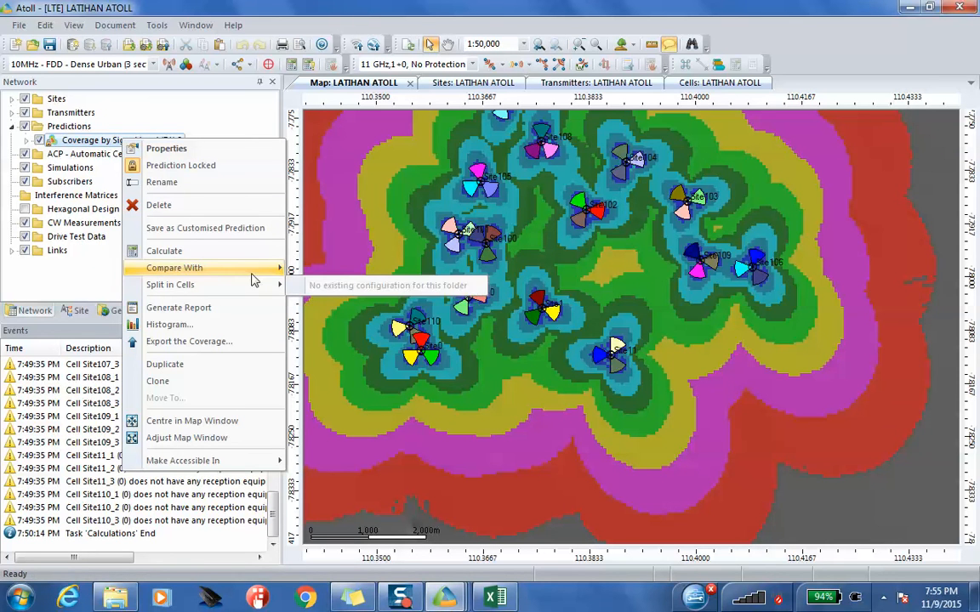
{"action": "left_click", "coordinate": [68, 126]}
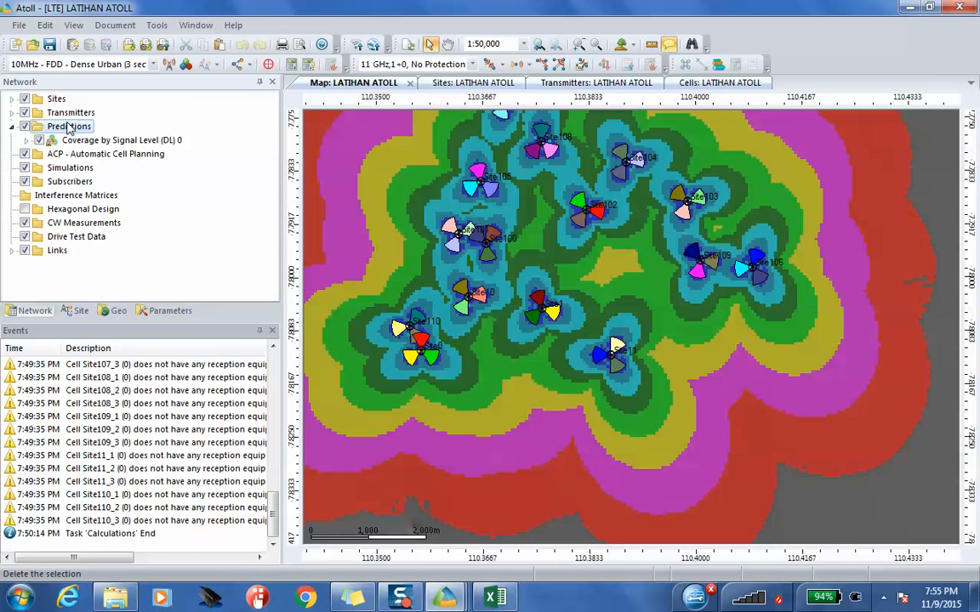
{"action": "right_click", "coordinate": [69, 127]}
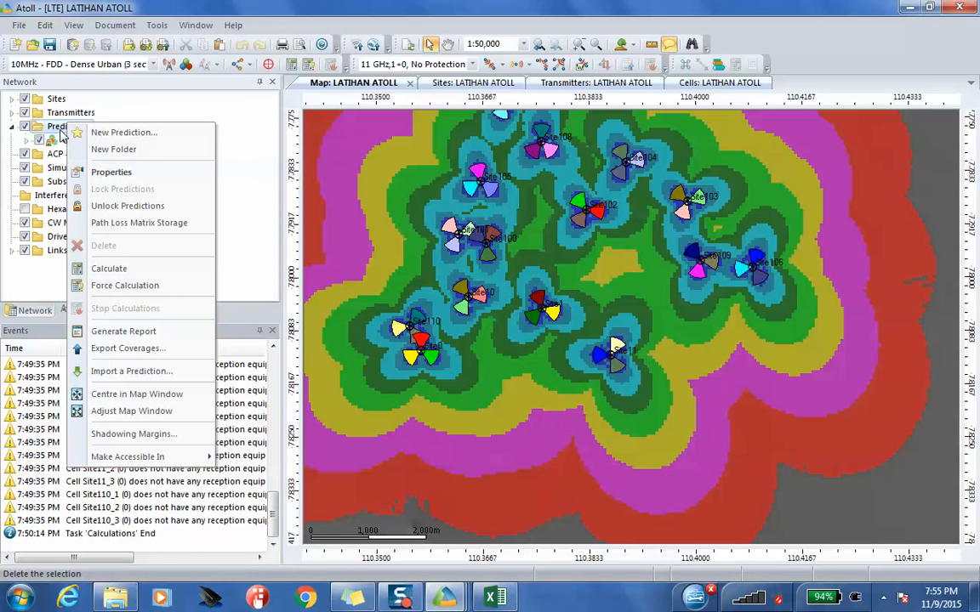
{"action": "left_click", "coordinate": [54, 141]}
{"action": "right_click", "coordinate": [56, 140]}
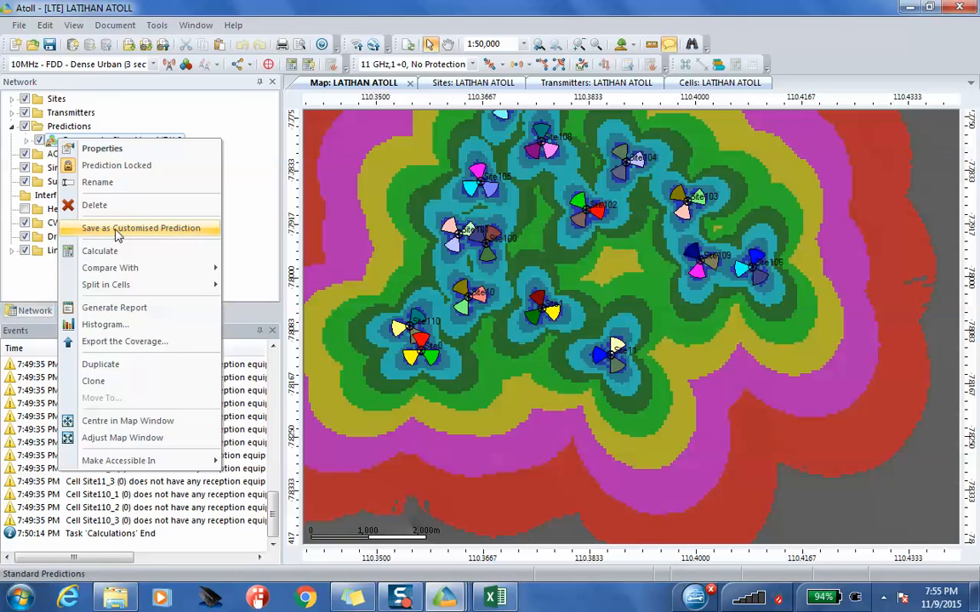
{"action": "left_click", "coordinate": [47, 134]}
{"action": "right_click", "coordinate": [53, 126]}
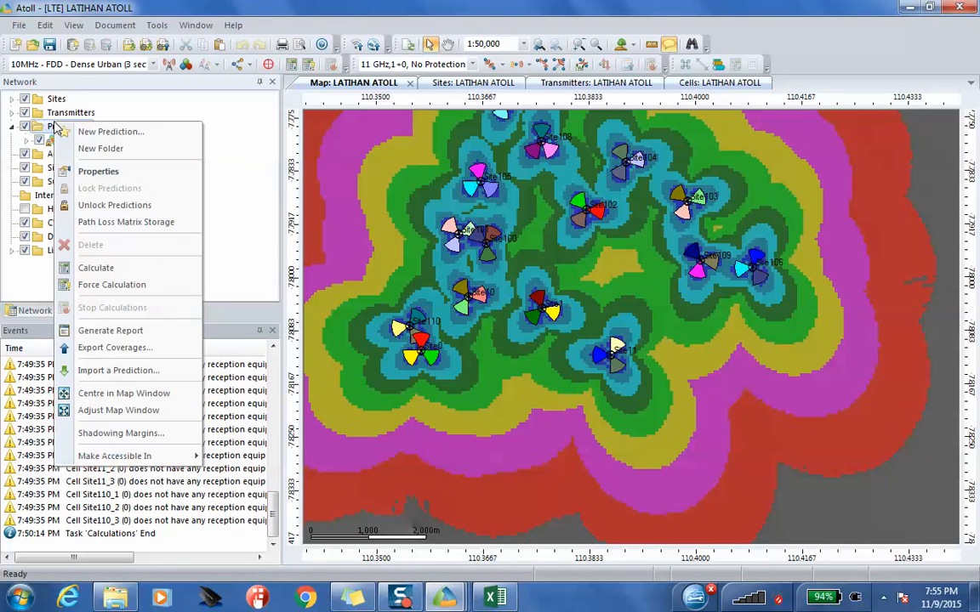
{"action": "right_click", "coordinate": [47, 138]}
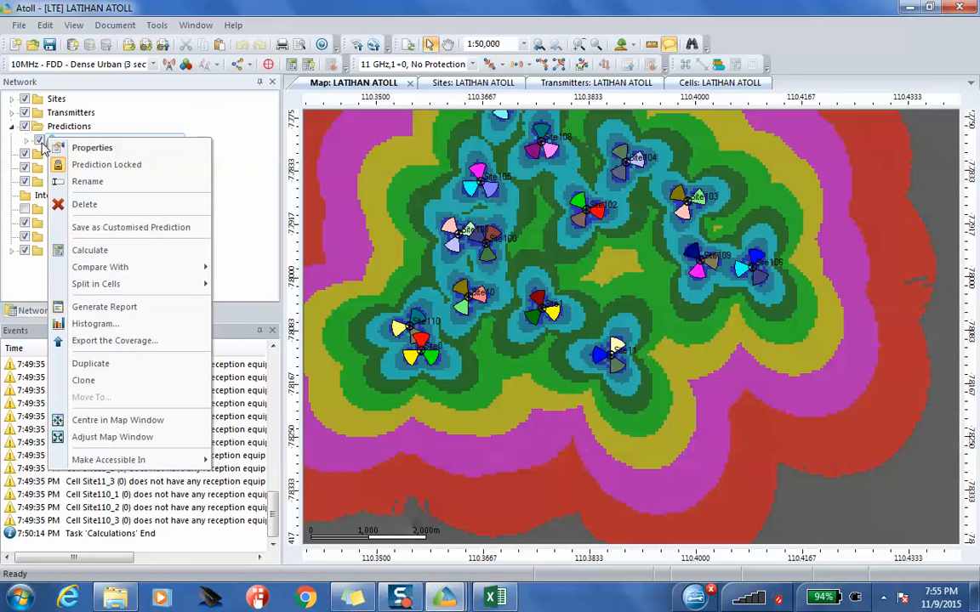
{"action": "left_click", "coordinate": [120, 366]}
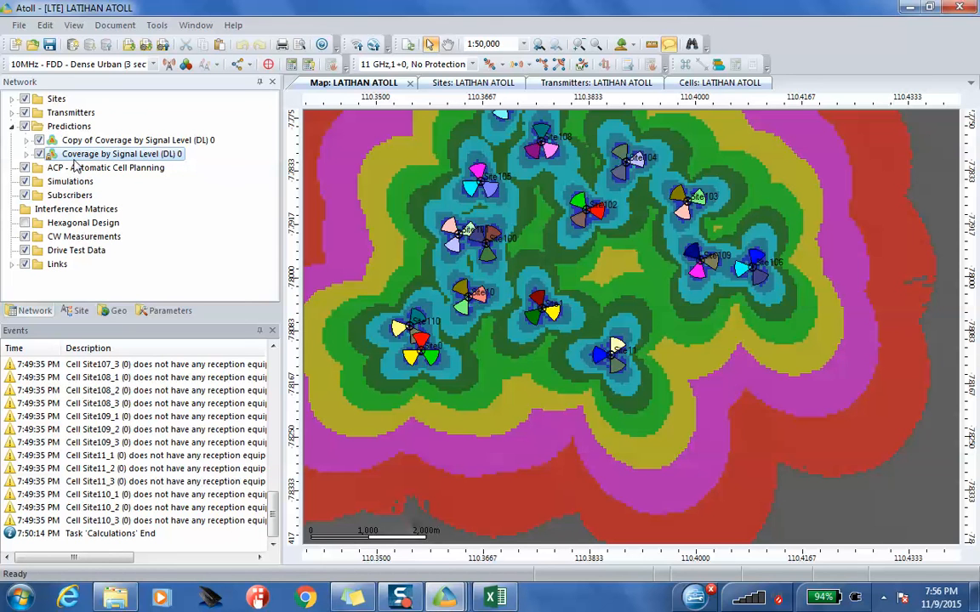
- Rename the copied prediction as AFTER TILT Coverage by Signal Level (DL) 0
{"action": "mouse_move", "coordinate": [619, 368]}
{"action": "mouse_move", "coordinate": [668, 449]}
{"action": "left_click", "coordinate": [81, 141]}
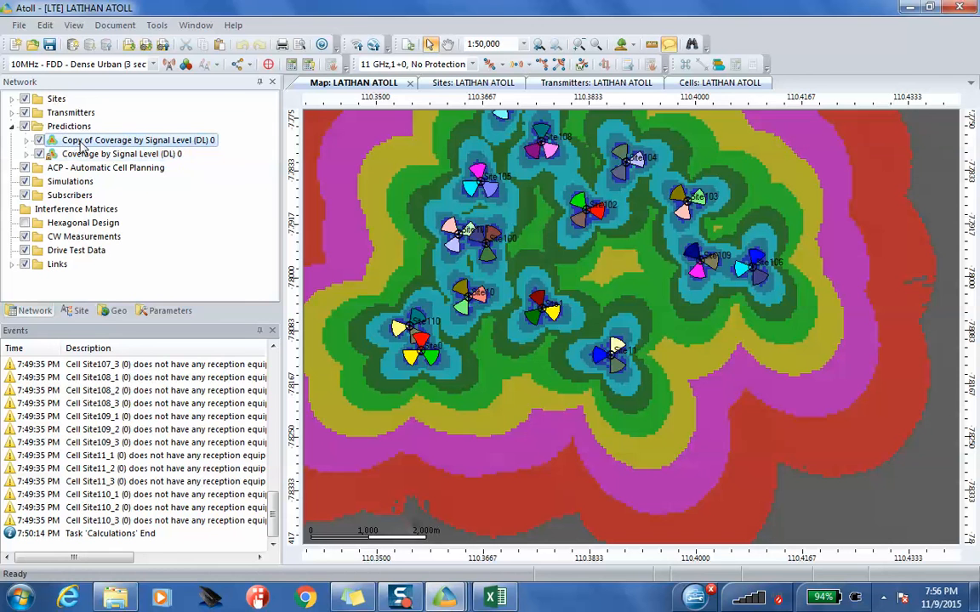
{"action": "right_click", "coordinate": [88, 145]}
{"action": "left_click", "coordinate": [125, 188]}
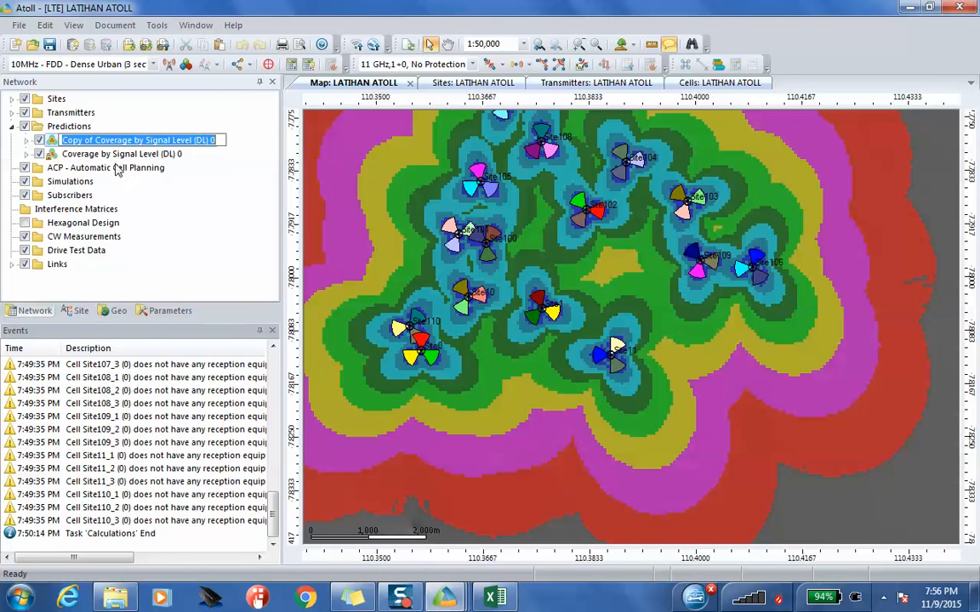
{"action": "left_click", "coordinate": [94, 142]}
{"action": "left_click_drag", "start_coordinate": [92, 140], "coordinate": [65, 132]}
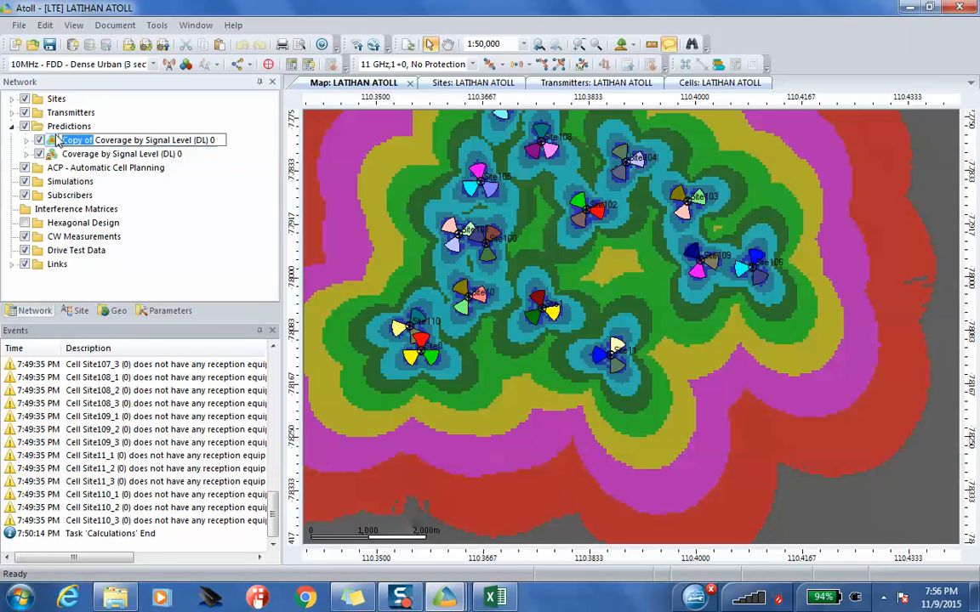
{"action": "key", "text": "Caps_Lock"}
{"action": "type", "text": "a"}
{"action": "key", "text": "BackSpace"}
{"action": "key", "text": "Caps_Lock"}
{"action": "type", "text": "AF"}
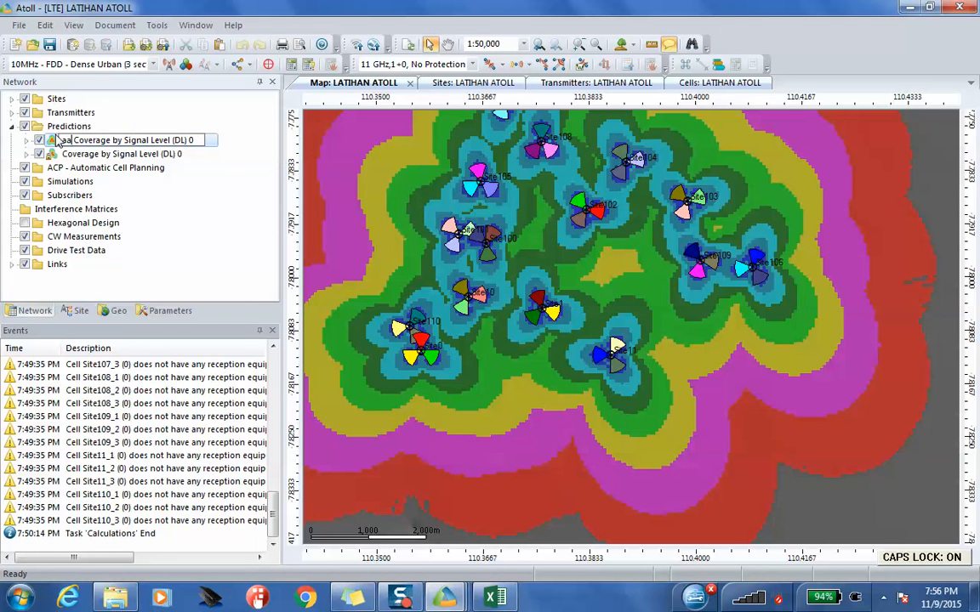
{"action": "type", "text": "TER"}
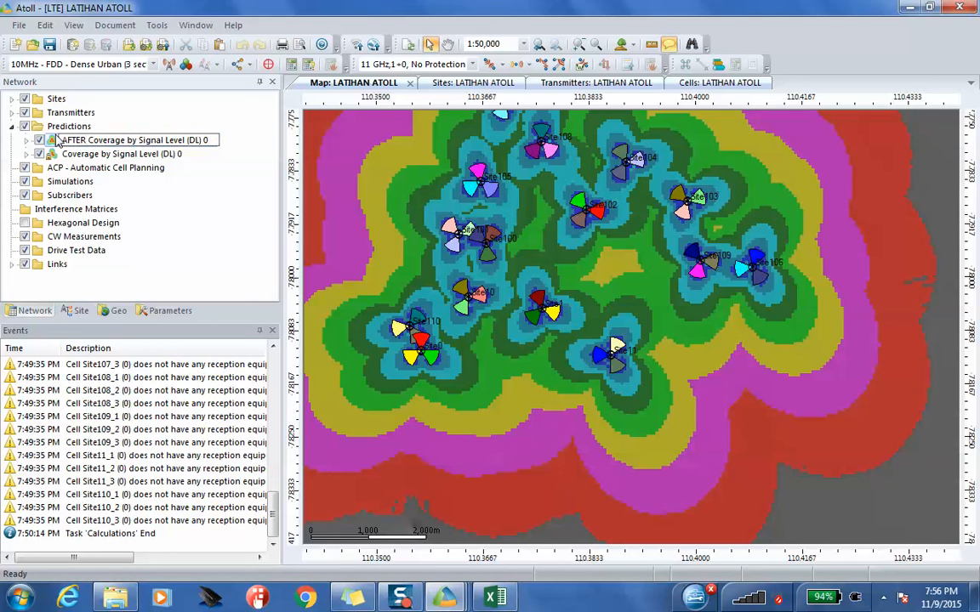
{"action": "type", "text": " TILTING"}
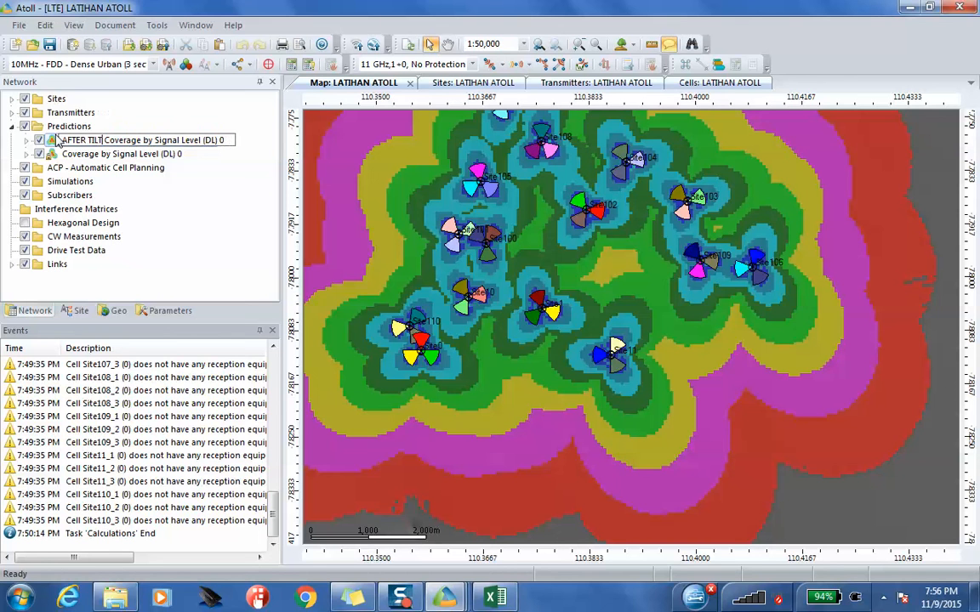
{"action": "key", "text": "BackSpace"}
{"action": "key", "text": "BackSpace"}
{"action": "key", "text": "BackSpace"}
{"action": "key", "text": "Return"}
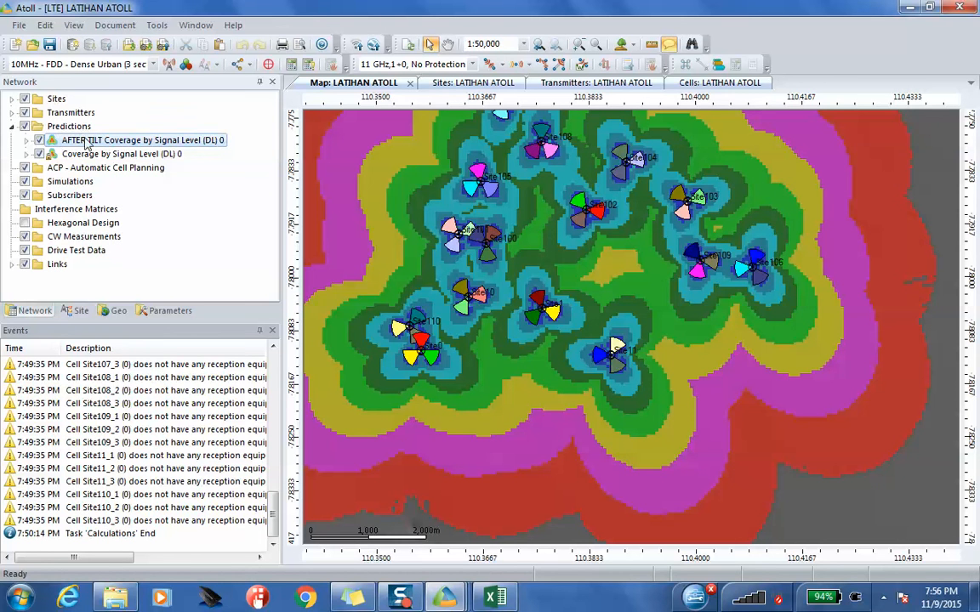
- Rename the original prediction as BEFORE TILT Coverage by Signal Level (DL) 0
{"action": "right_click", "coordinate": [96, 153]}
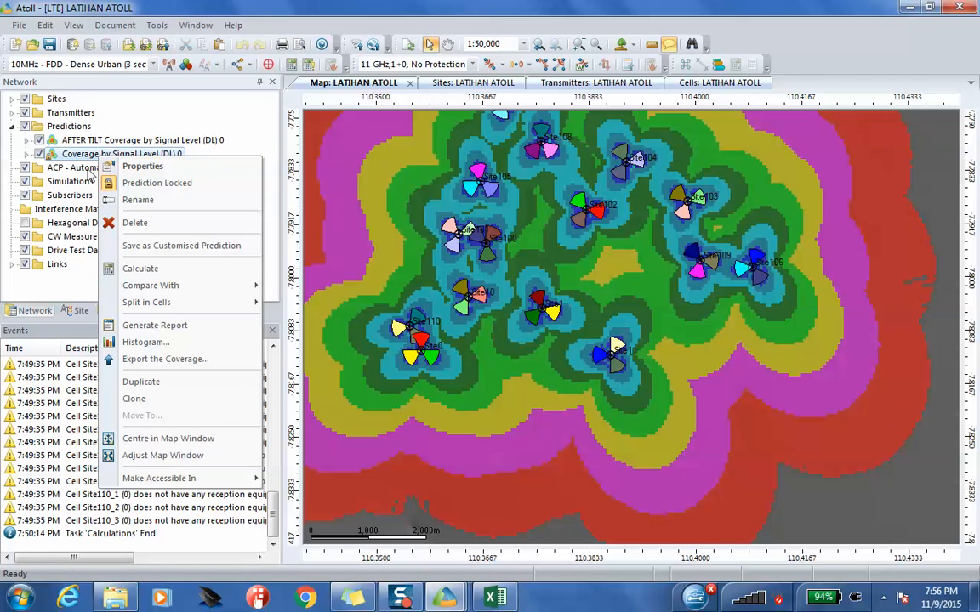
{"action": "left_click", "coordinate": [134, 199]}
{"action": "left_click", "coordinate": [64, 154]}
{"action": "type", "text": "BEFORE T"}
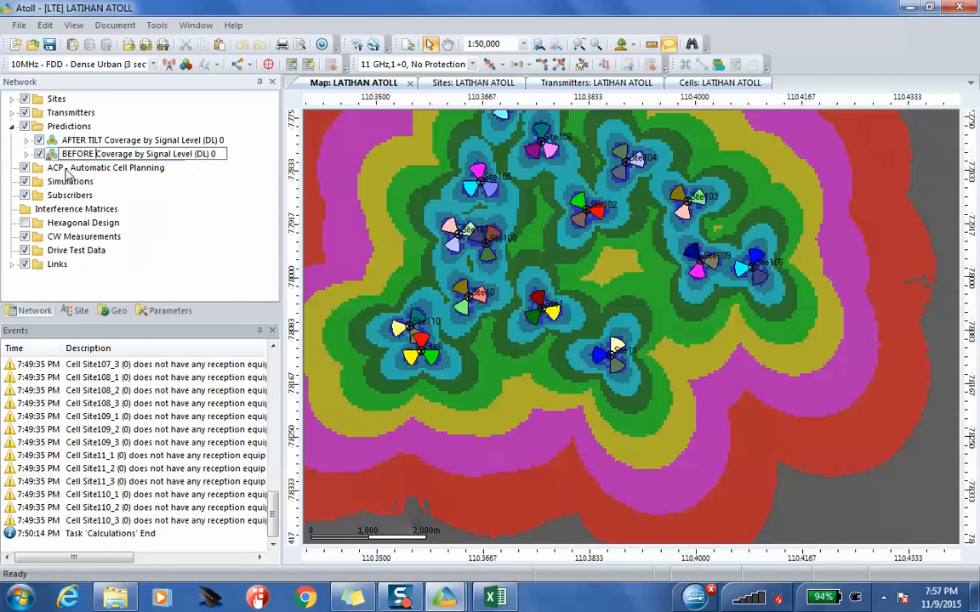
{"action": "type", "text": "ILT"}
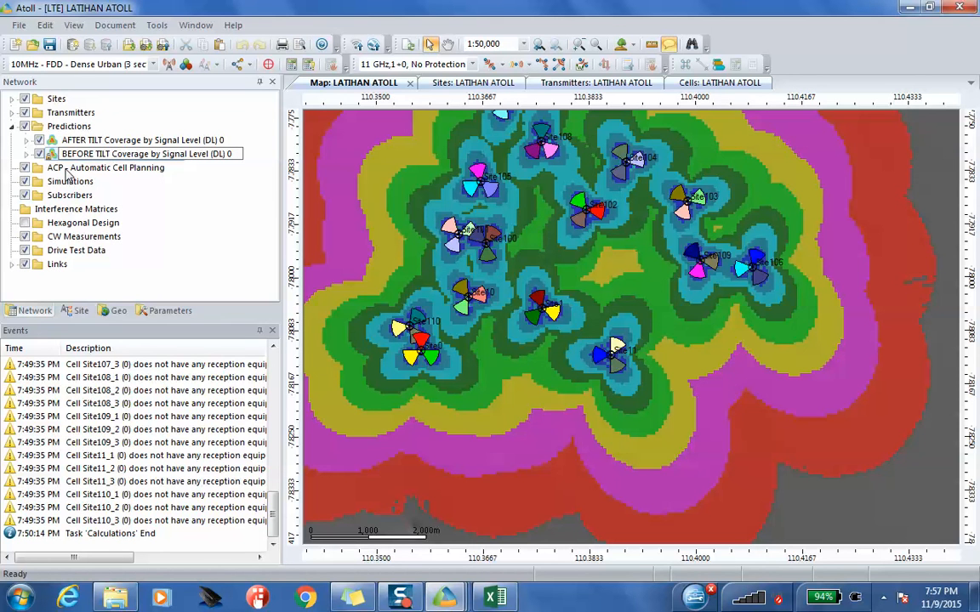
{"action": "key", "text": "Return"}
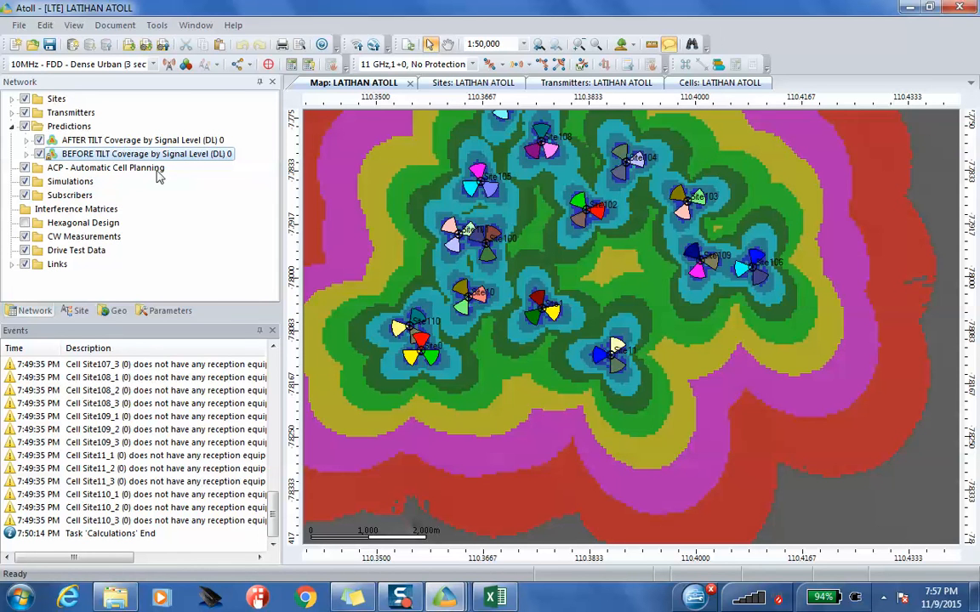
- Calculate the AFTER TILT Coverage by Signal Level (DL) 0 prediction
{"action": "left_click", "coordinate": [64, 138]}
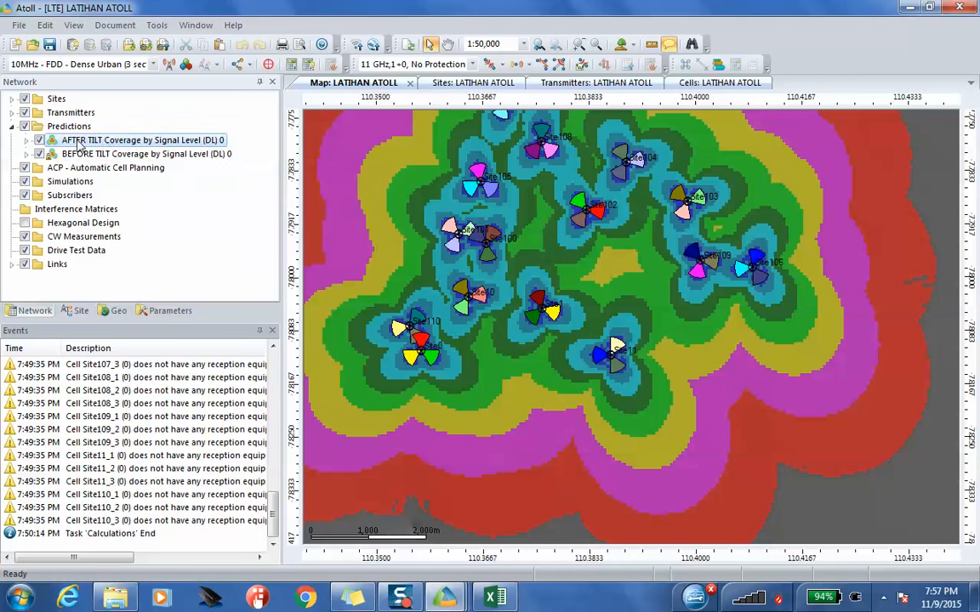
{"action": "right_click", "coordinate": [121, 146]}
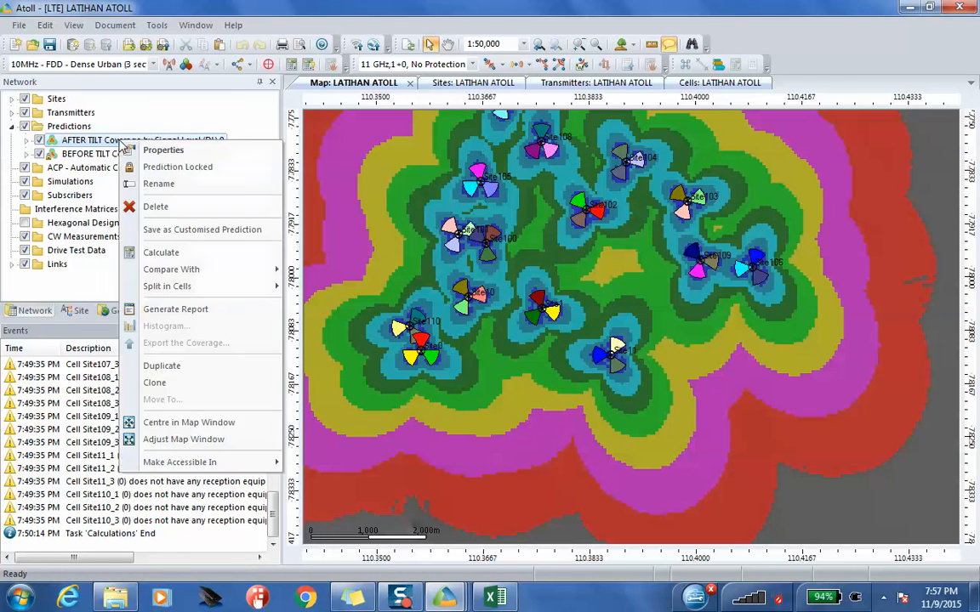
{"action": "left_click", "coordinate": [162, 252]}
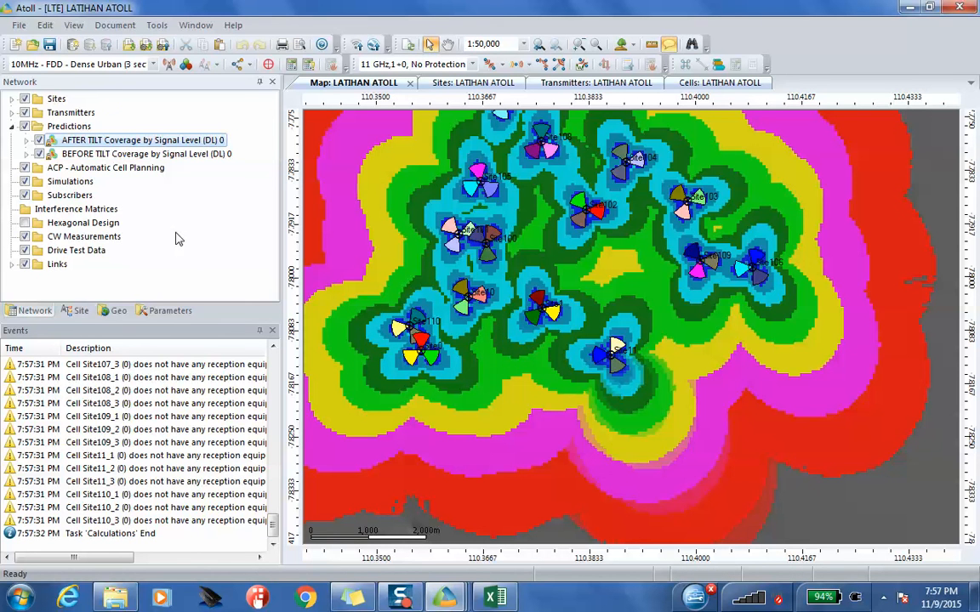
- Compare the two predictions on the map by repeatedly hiding and showing the BEFORE TILT and AFTER TILT coverages
{"action": "left_click", "coordinate": [38, 154]}
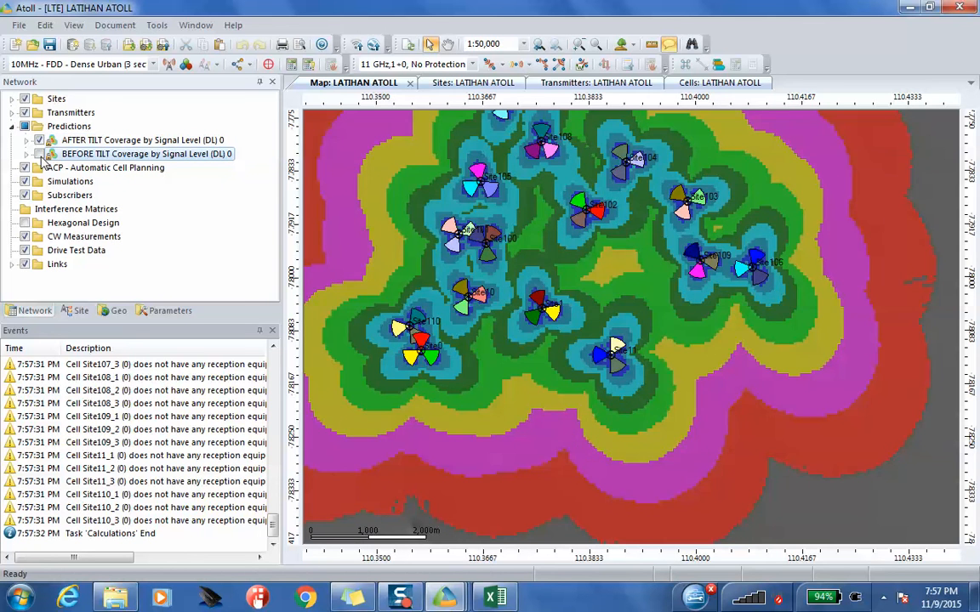
{"action": "left_click", "coordinate": [38, 154]}
{"action": "left_click", "coordinate": [38, 154]}
{"action": "left_click", "coordinate": [38, 154]}
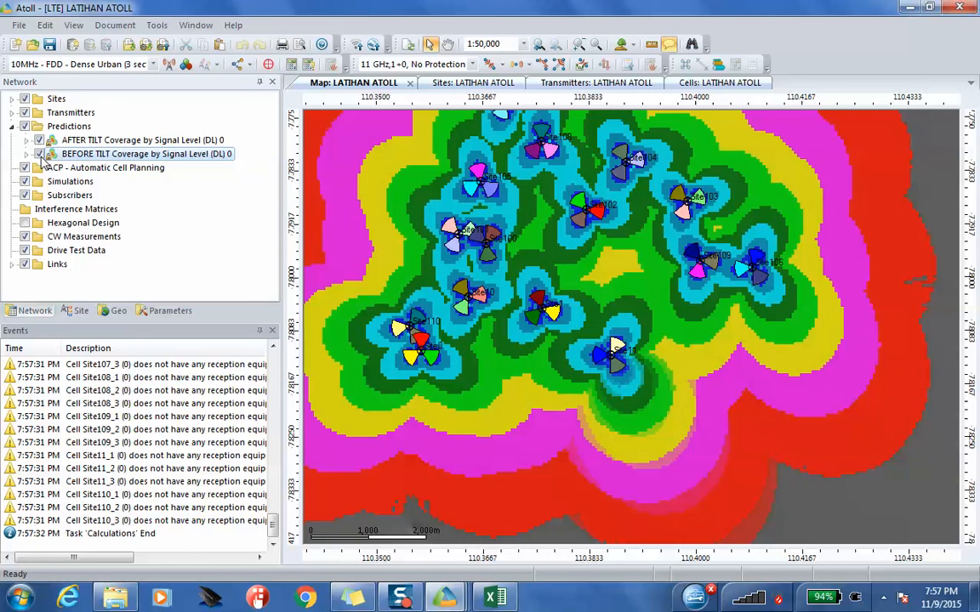
{"action": "left_click", "coordinate": [39, 154]}
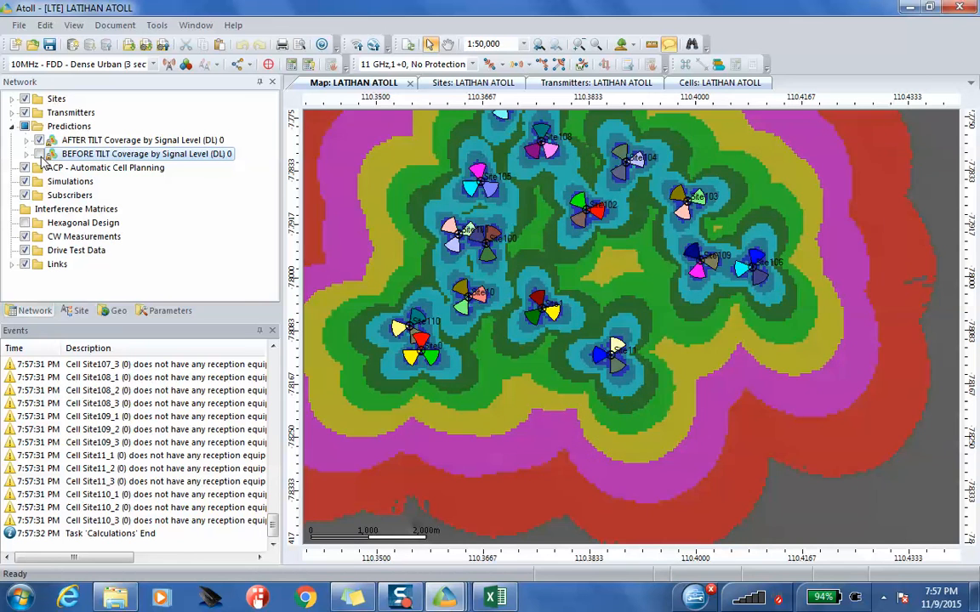
{"action": "left_click", "coordinate": [38, 141]}
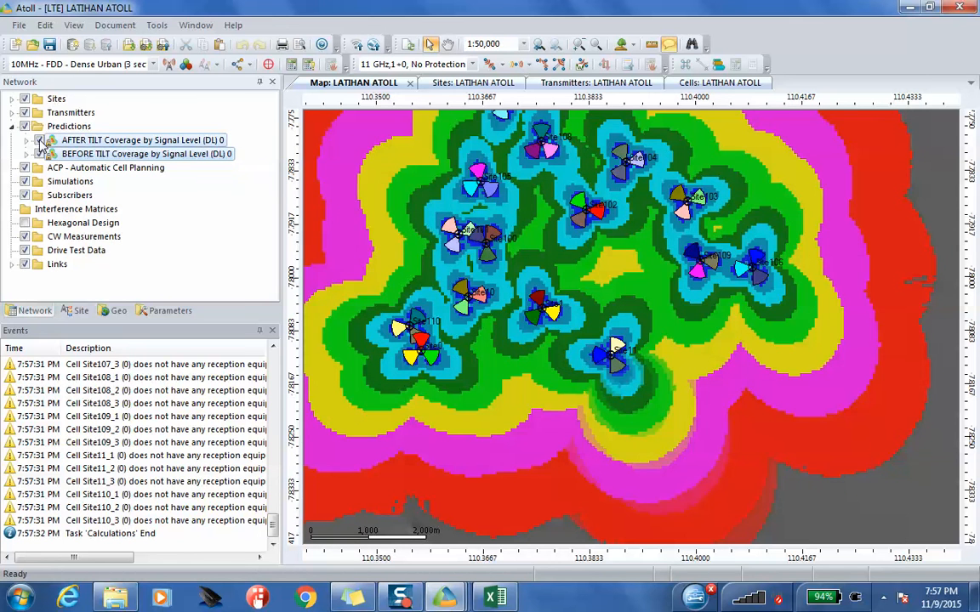
{"action": "left_click", "coordinate": [38, 141]}
{"action": "left_click", "coordinate": [39, 141]}
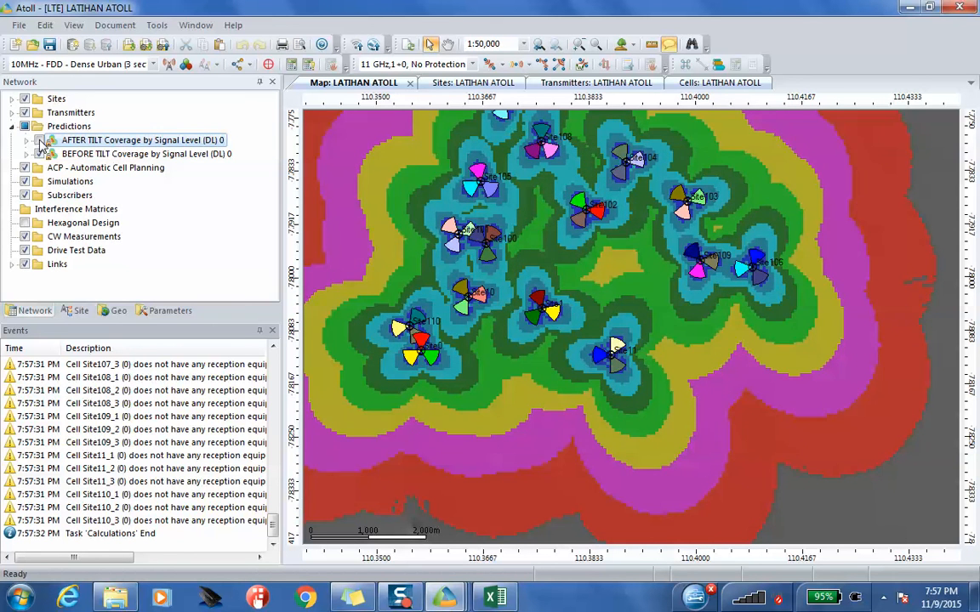
{"action": "left_click", "coordinate": [38, 141]}
{"action": "left_click", "coordinate": [38, 141]}
{"action": "left_click", "coordinate": [38, 141]}
{"action": "left_click", "coordinate": [40, 141]}
{"action": "left_click", "coordinate": [39, 142]}
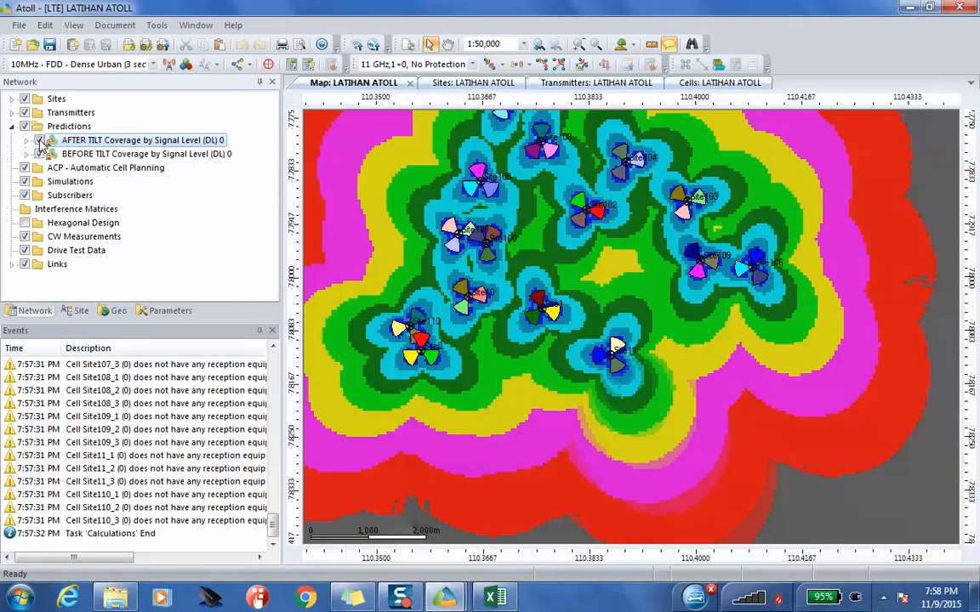
- Display only the BEFORE TILT coverage and examine its signal level zones south of Site11
{"action": "left_click", "coordinate": [39, 141]}
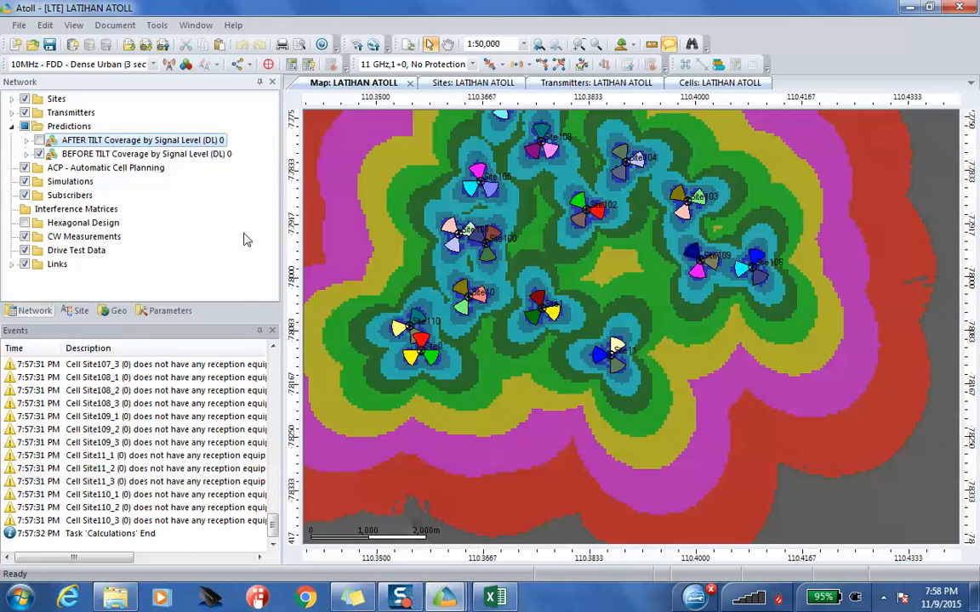
{"action": "mouse_move", "coordinate": [580, 373]}
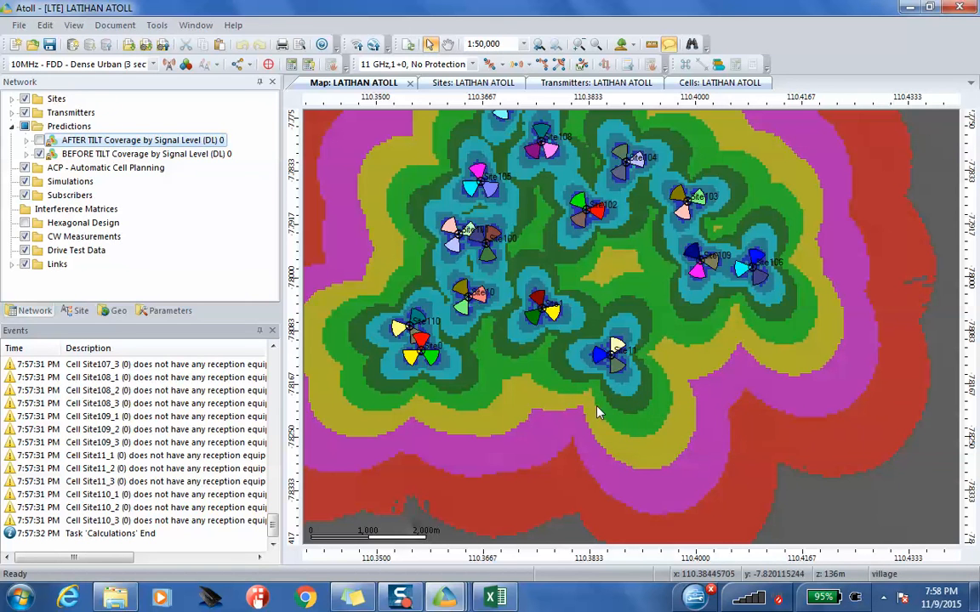
{"action": "mouse_move", "coordinate": [681, 398]}
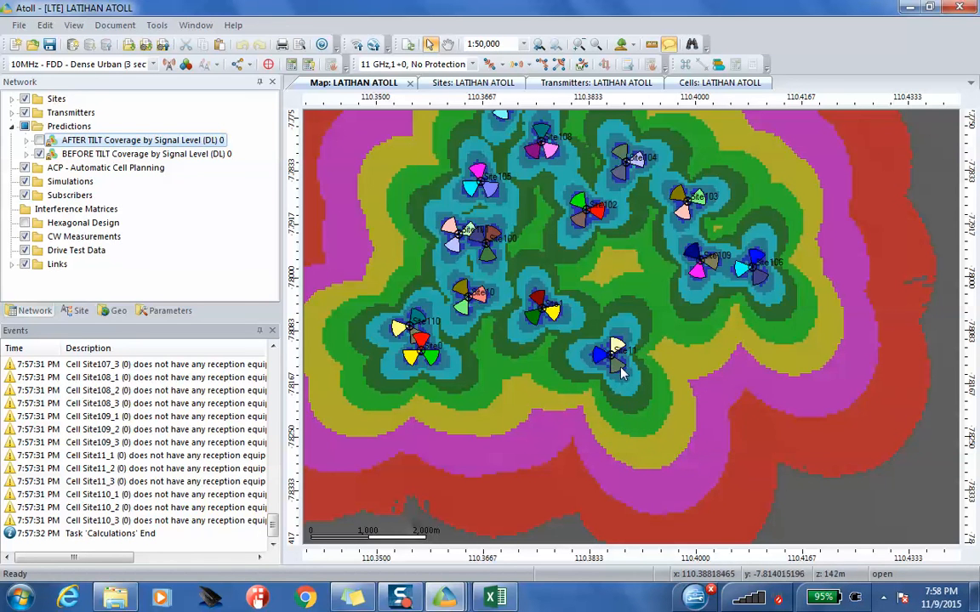
{"action": "mouse_move", "coordinate": [696, 513]}
{"action": "mouse_move", "coordinate": [715, 446]}
{"action": "mouse_move", "coordinate": [617, 372]}
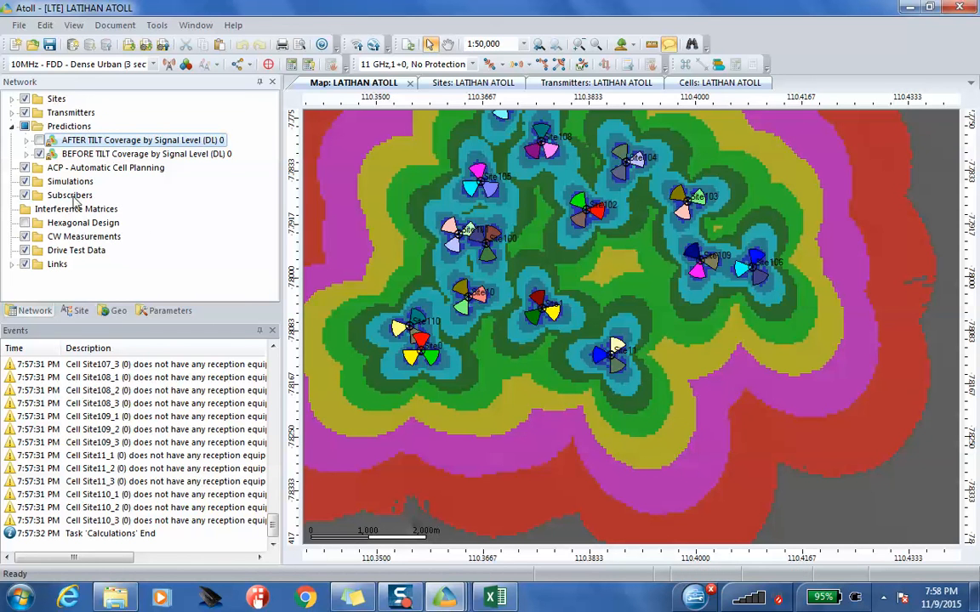
- Show the AFTER TILT coverage again and compare its extent around Site11 with the BEFORE TILT coverage
{"action": "left_click", "coordinate": [38, 140]}
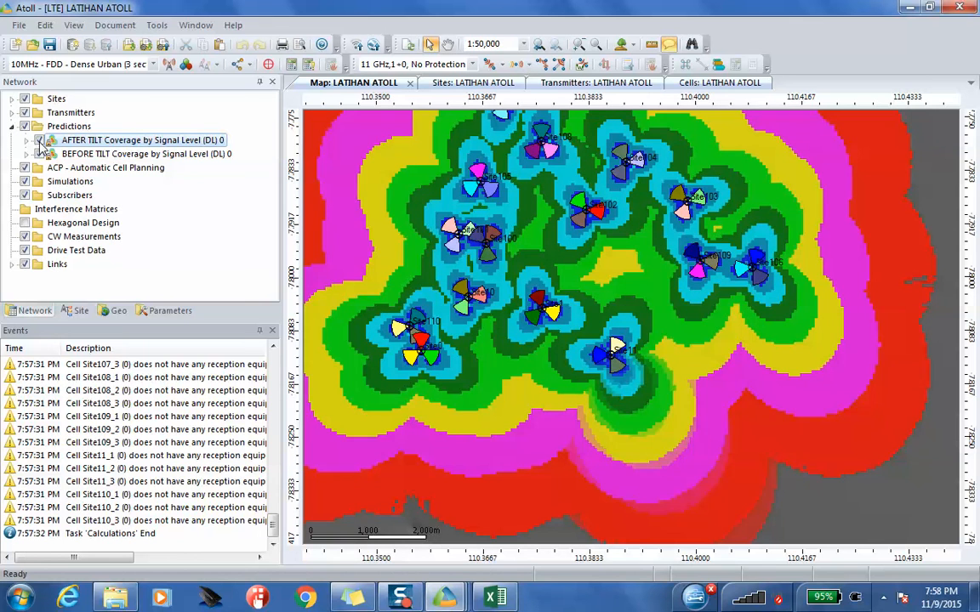
{"action": "mouse_move", "coordinate": [663, 393]}
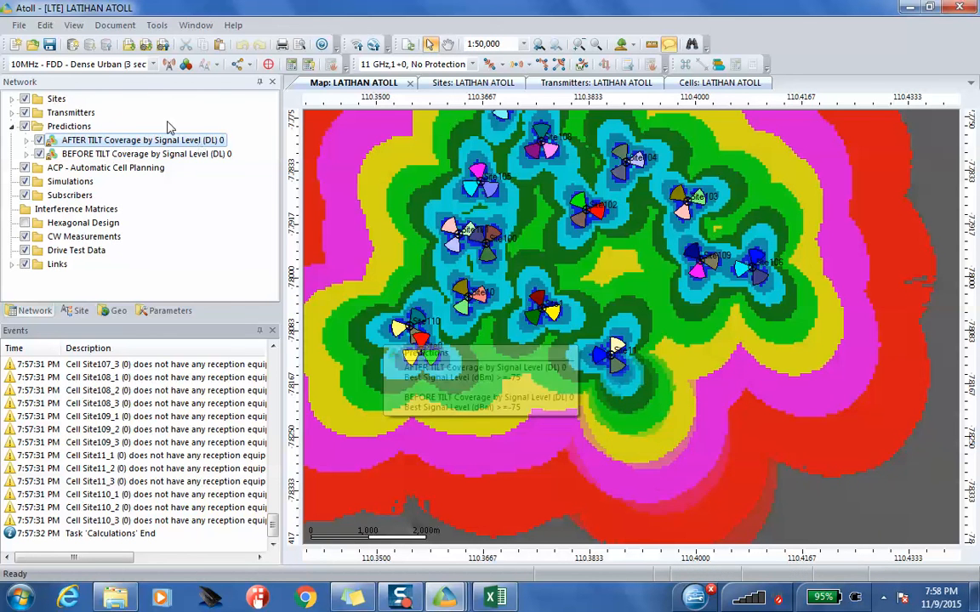
{"action": "left_click", "coordinate": [38, 141]}
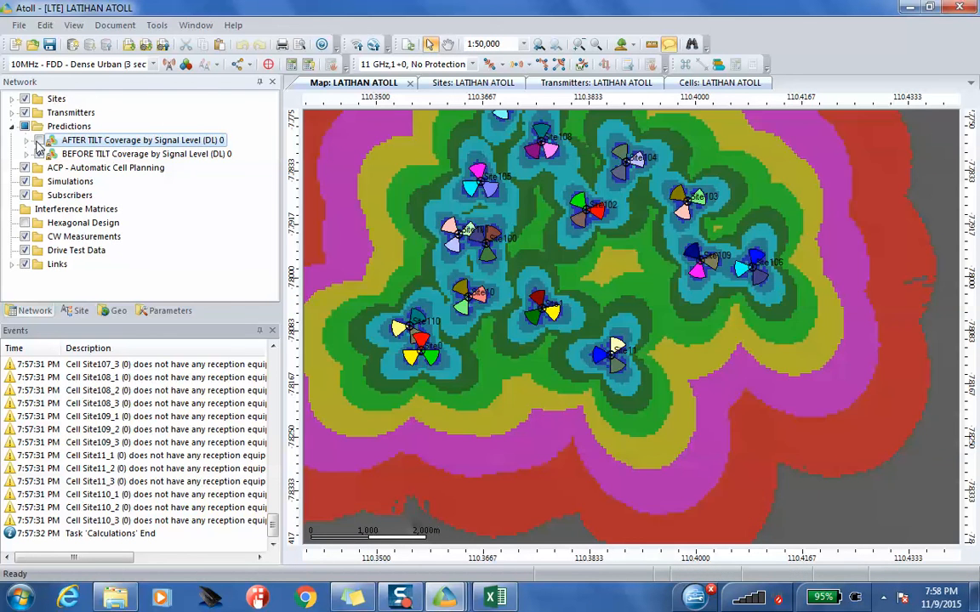
{"action": "left_click", "coordinate": [38, 141]}
{"action": "left_click", "coordinate": [38, 141]}
{"action": "left_click", "coordinate": [38, 141]}
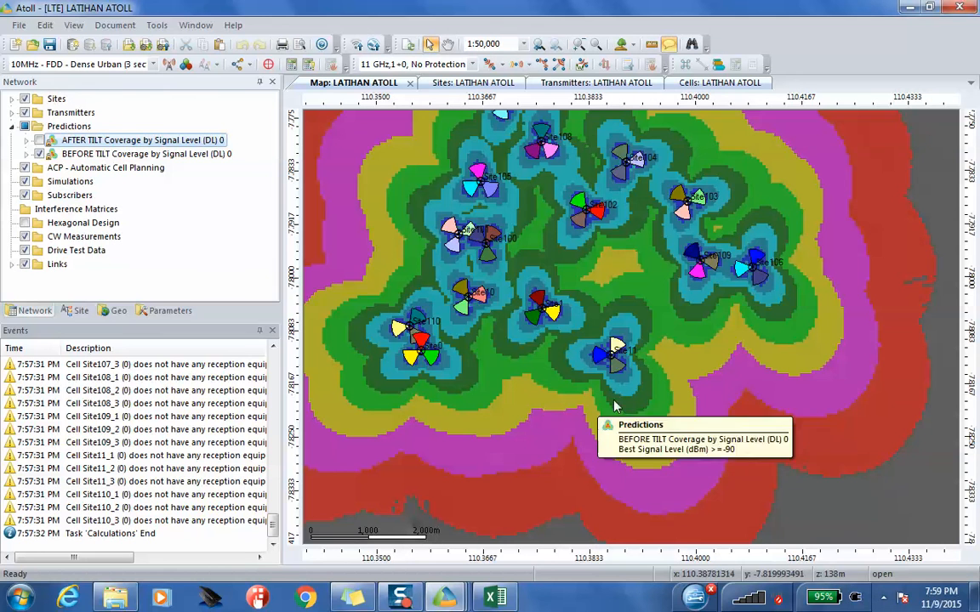
- Compare the best signal levels at points near Site11 while switching the AFTER TILT coverage on and off
{"action": "left_click", "coordinate": [38, 153]}
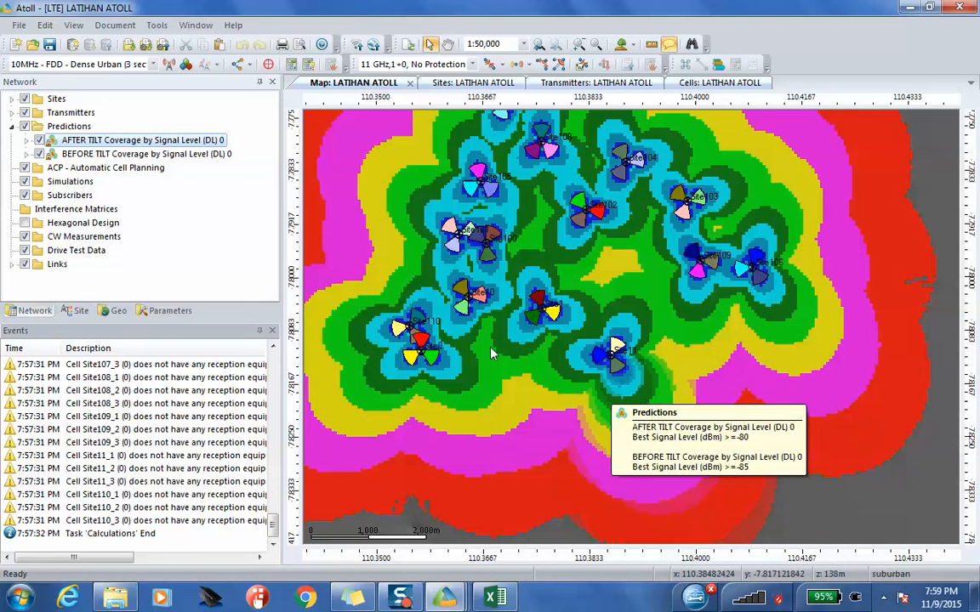
{"action": "left_click", "coordinate": [39, 141]}
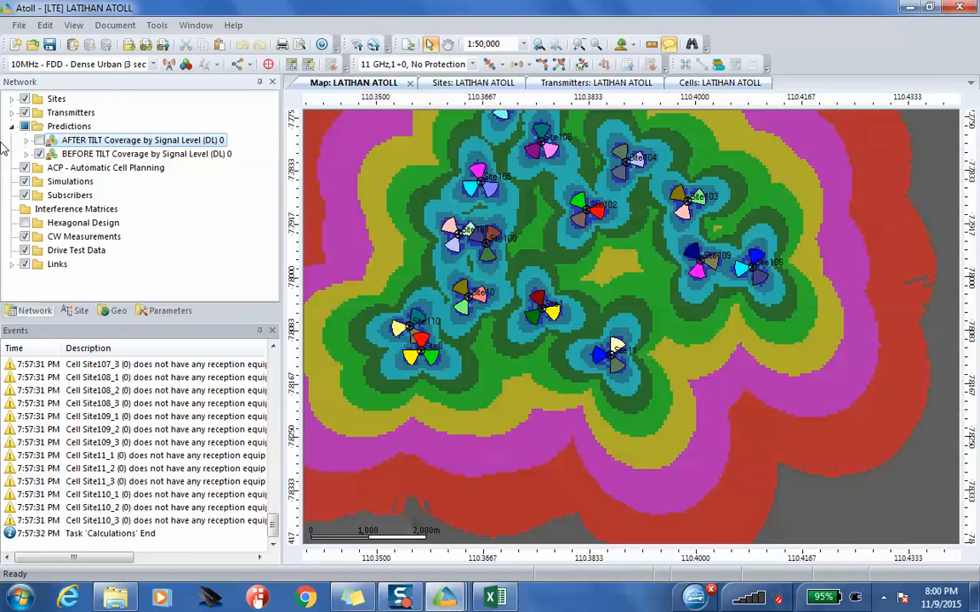
{"action": "left_click", "coordinate": [39, 140]}
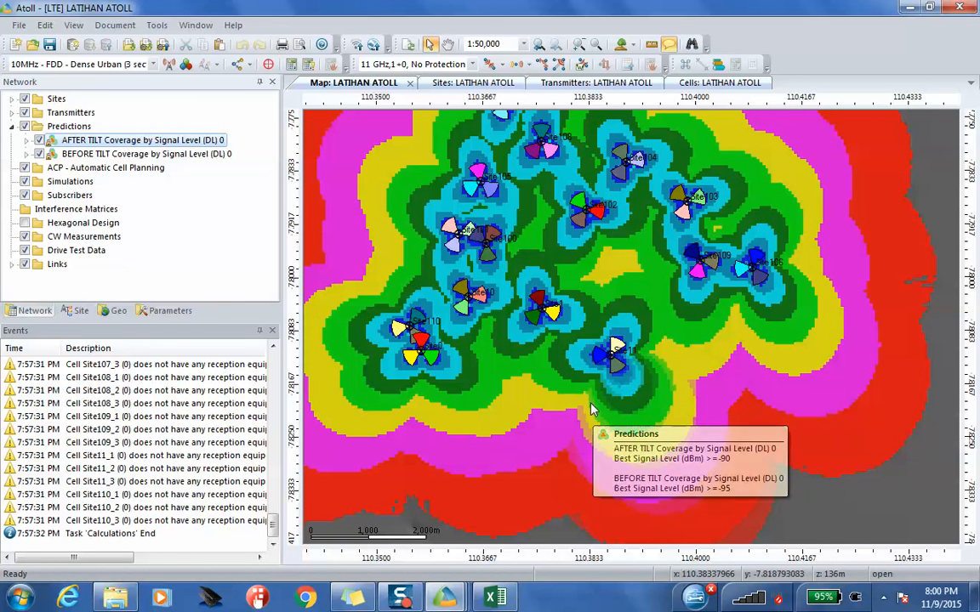
{"action": "left_click", "coordinate": [38, 141]}
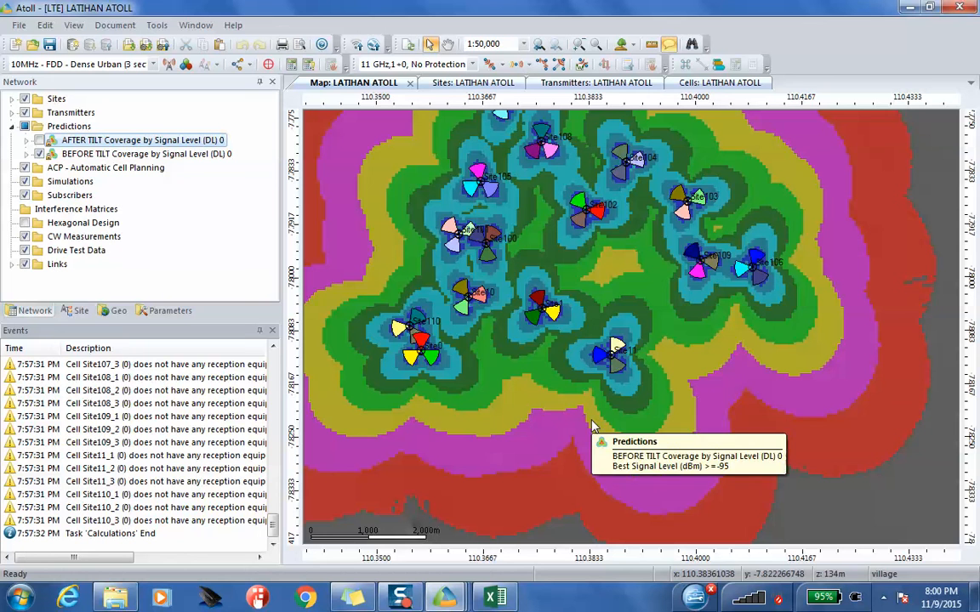
{"action": "left_click", "coordinate": [39, 140]}
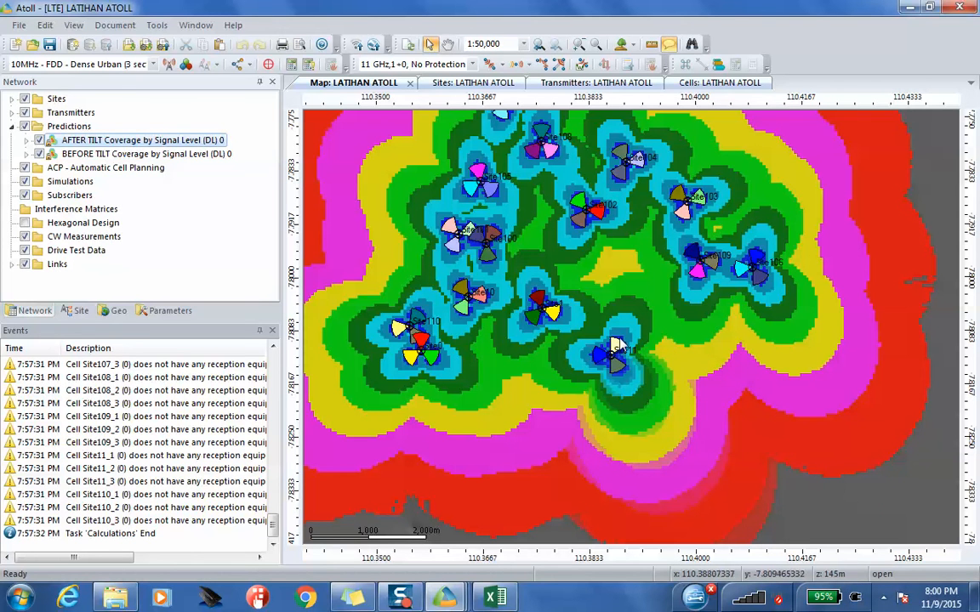
{"action": "left_click", "coordinate": [40, 141]}
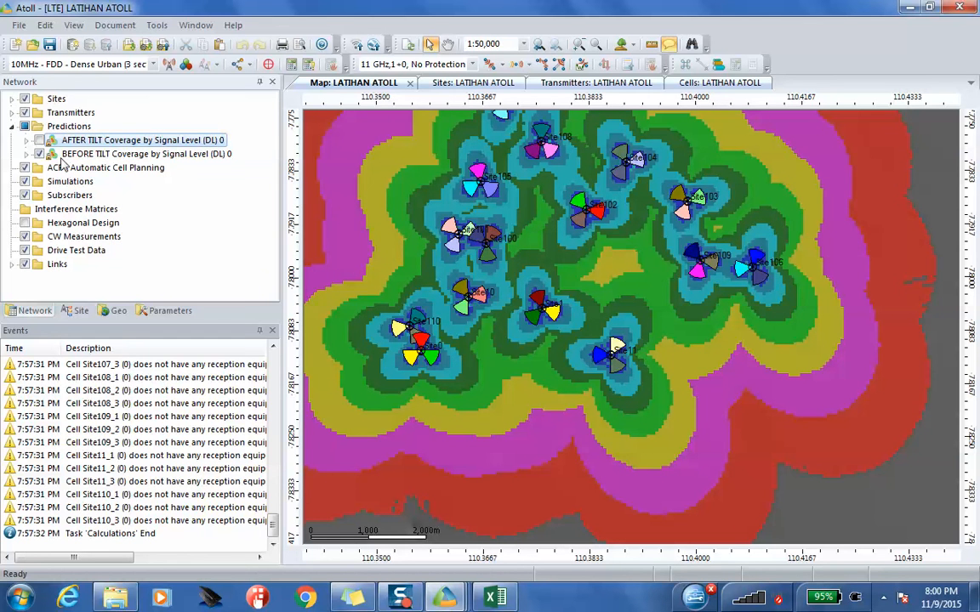
{"action": "left_click", "coordinate": [64, 154]}
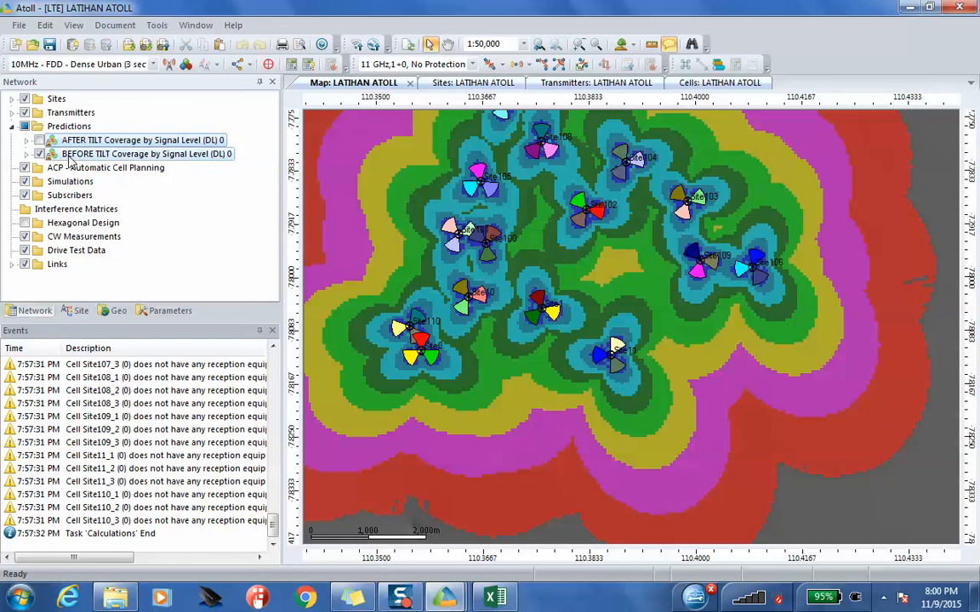
- Set the mechanical downtilt of transmitter Site11_1 to 7° and apply the change
{"action": "double_click", "coordinate": [616, 347]}
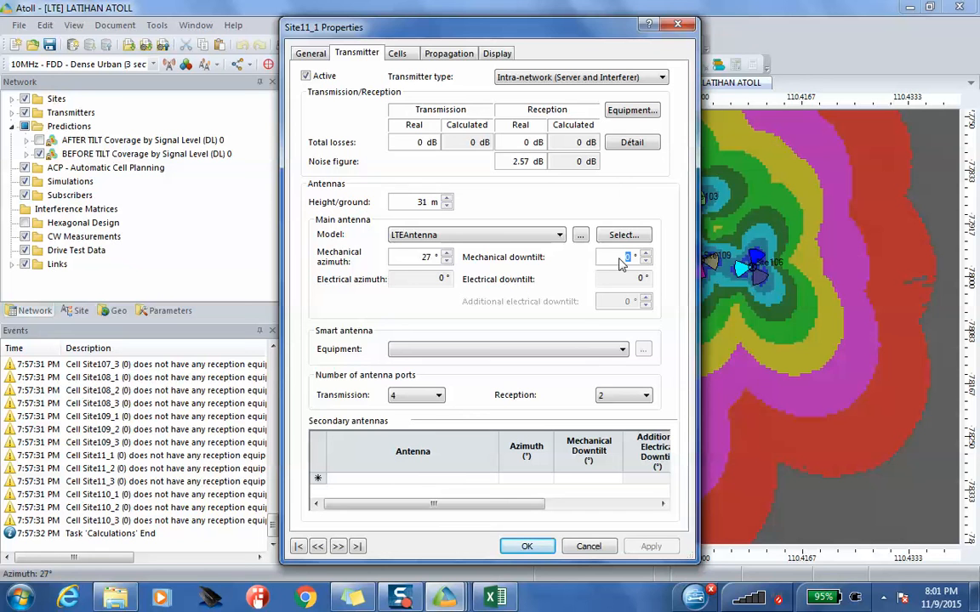
{"action": "type", "text": "7"}
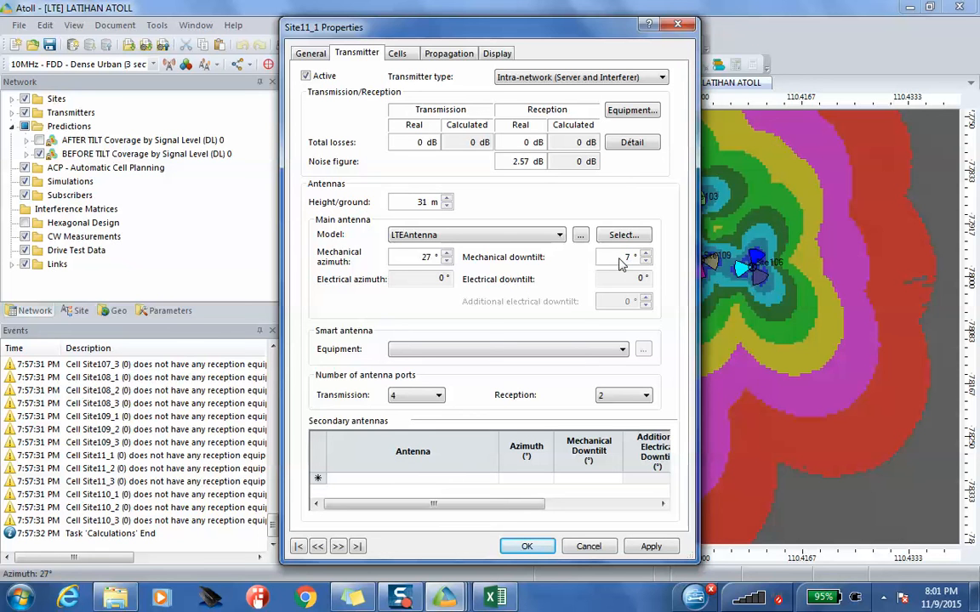
{"action": "left_click", "coordinate": [648, 547]}
{"action": "left_click", "coordinate": [527, 546]}
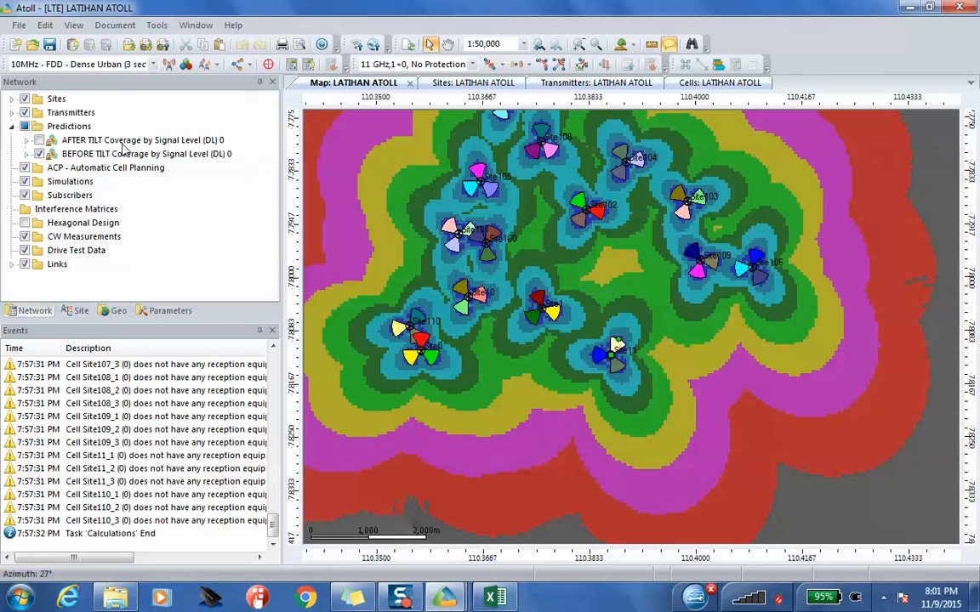
{"action": "left_click", "coordinate": [85, 143]}
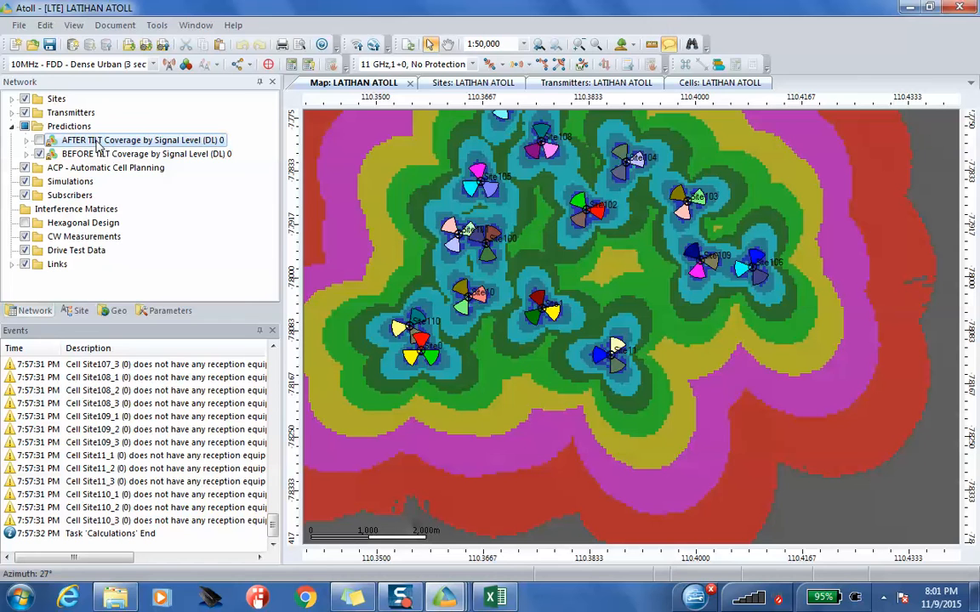
{"action": "left_click", "coordinate": [72, 156]}
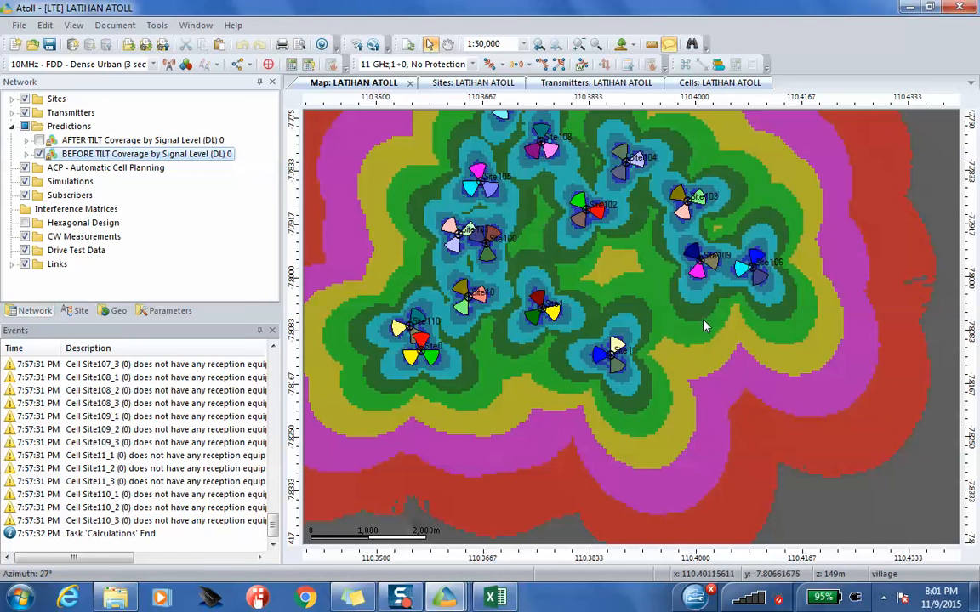
- Reset the mechanical downtilt of transmitter Site11_1 to 0° and apply the change
{"action": "left_click", "coordinate": [618, 347]}
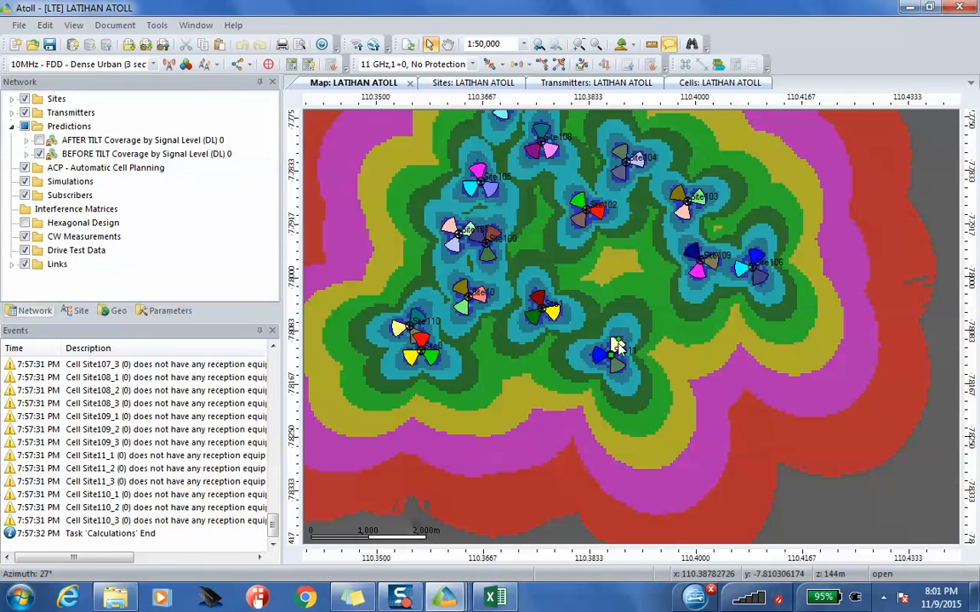
{"action": "double_click", "coordinate": [619, 347]}
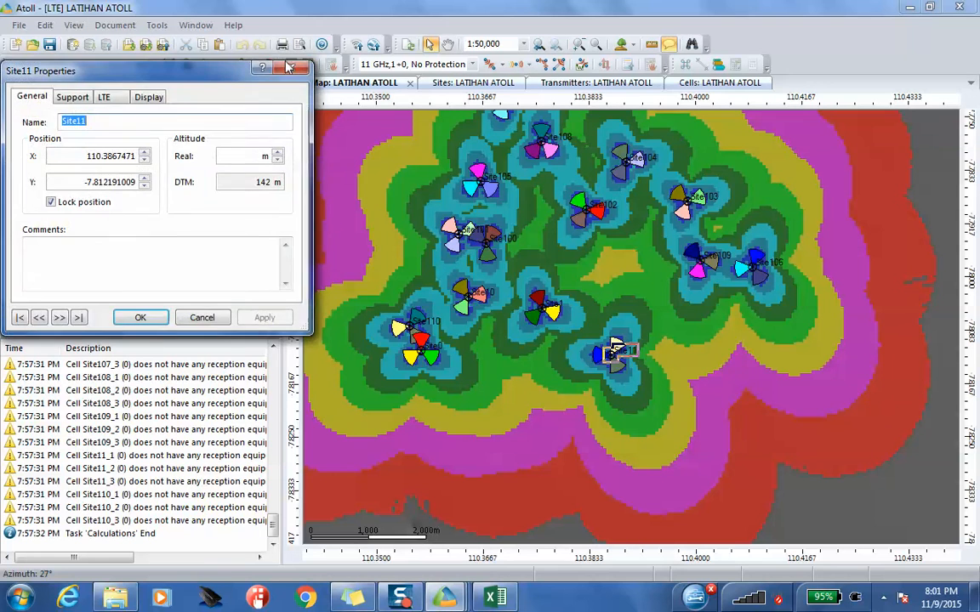
{"action": "left_click", "coordinate": [289, 67]}
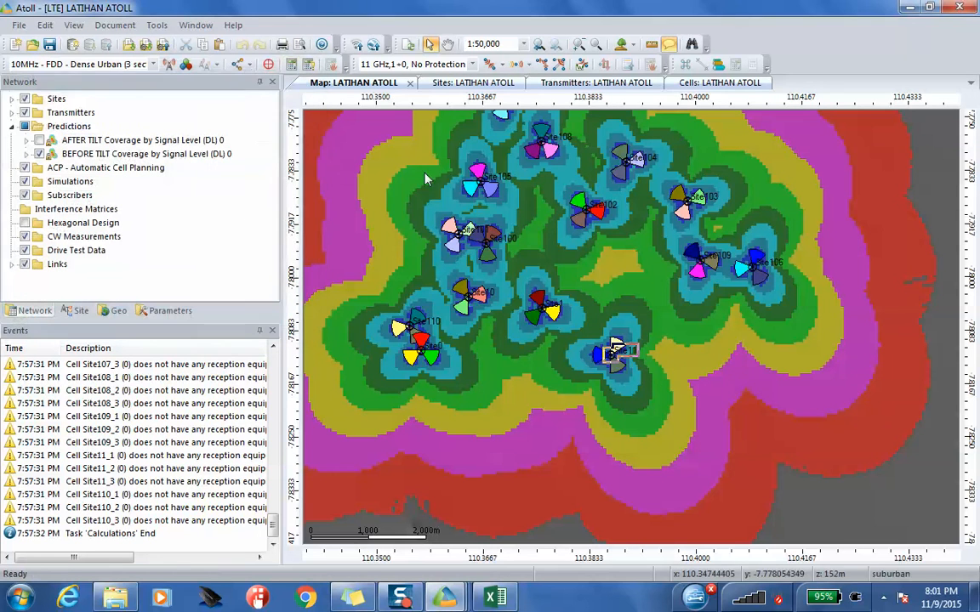
{"action": "double_click", "coordinate": [613, 342]}
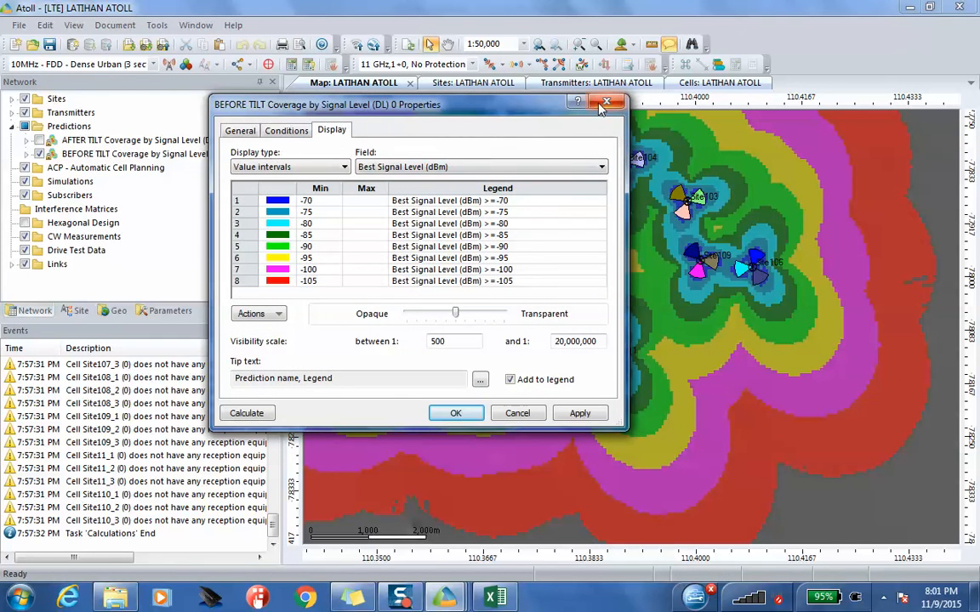
{"action": "left_click", "coordinate": [606, 102]}
{"action": "double_click", "coordinate": [553, 307]}
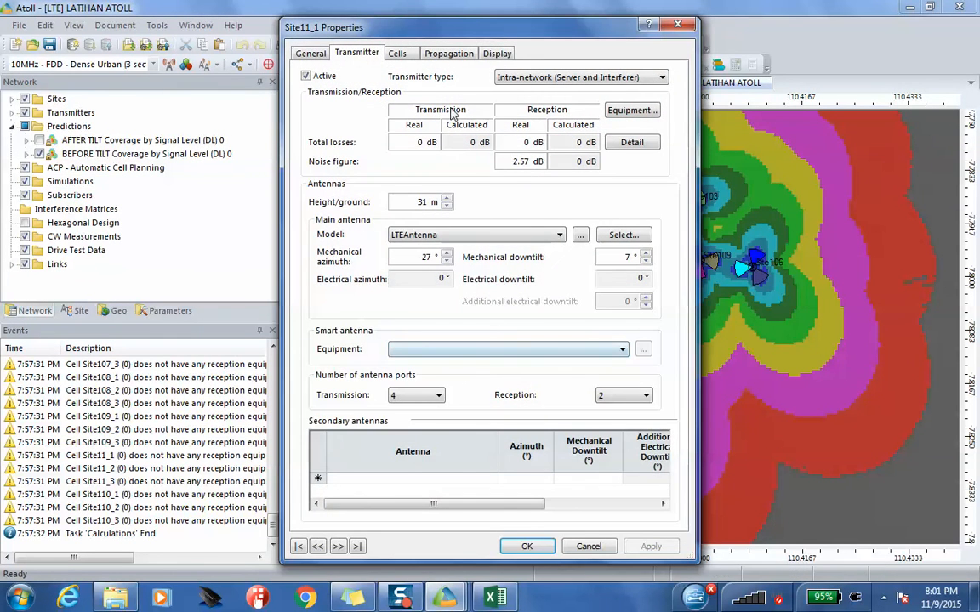
{"action": "double_click", "coordinate": [628, 257]}
{"action": "type", "text": "0"}
{"action": "left_click", "coordinate": [649, 547]}
{"action": "left_click", "coordinate": [525, 546]}
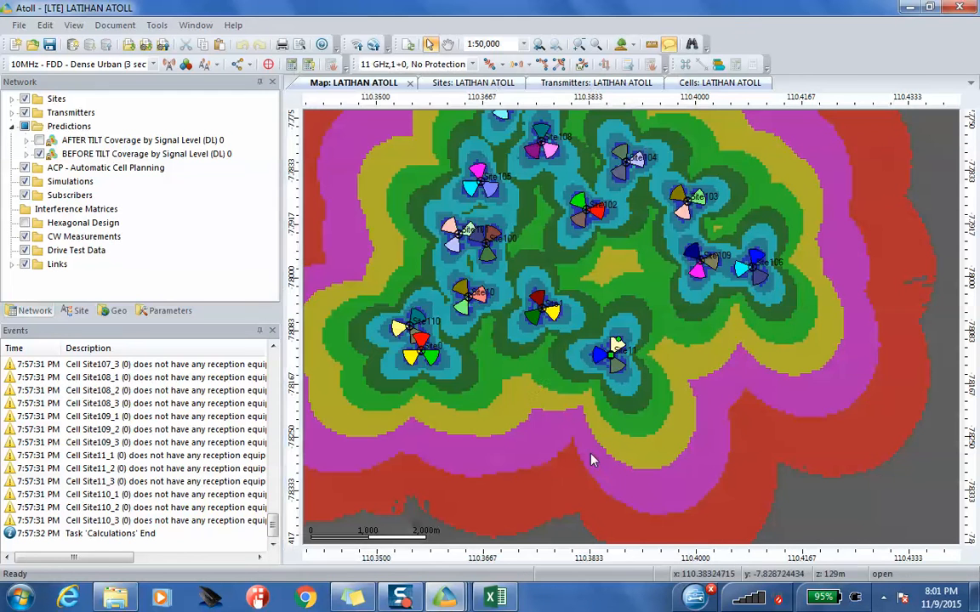
{"action": "left_click", "coordinate": [94, 142]}
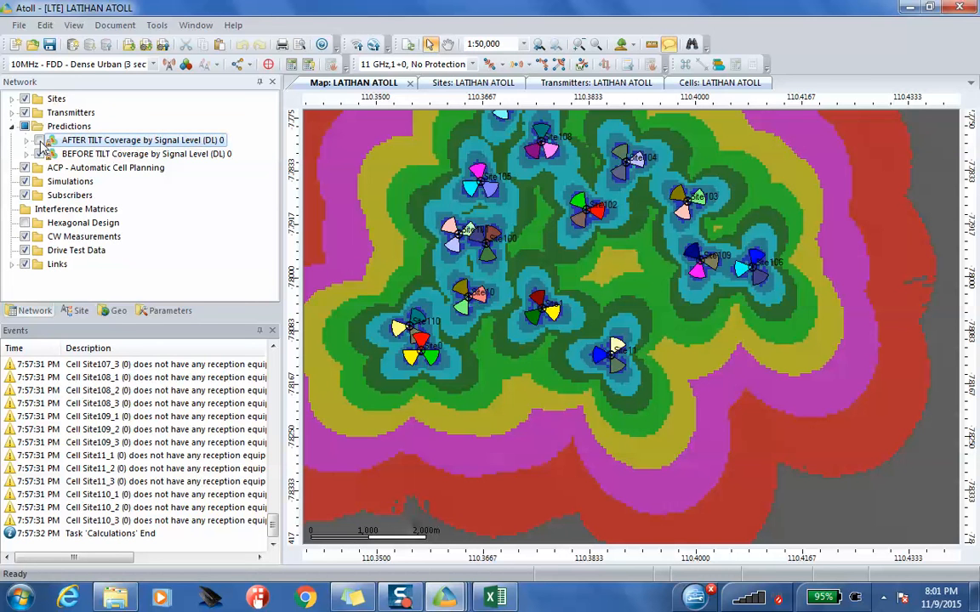
{"action": "left_click", "coordinate": [89, 143]}
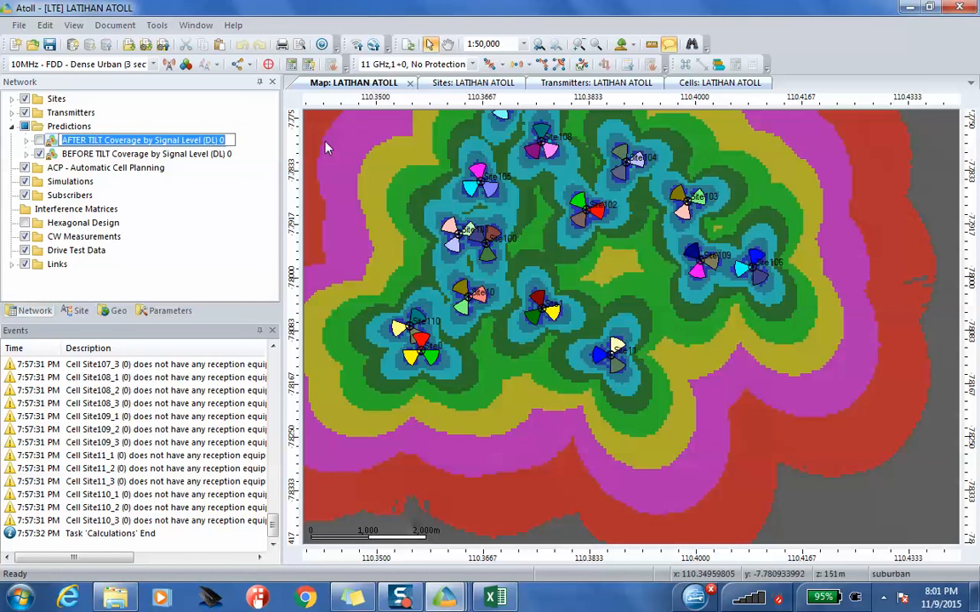
{"action": "left_click", "coordinate": [162, 154]}
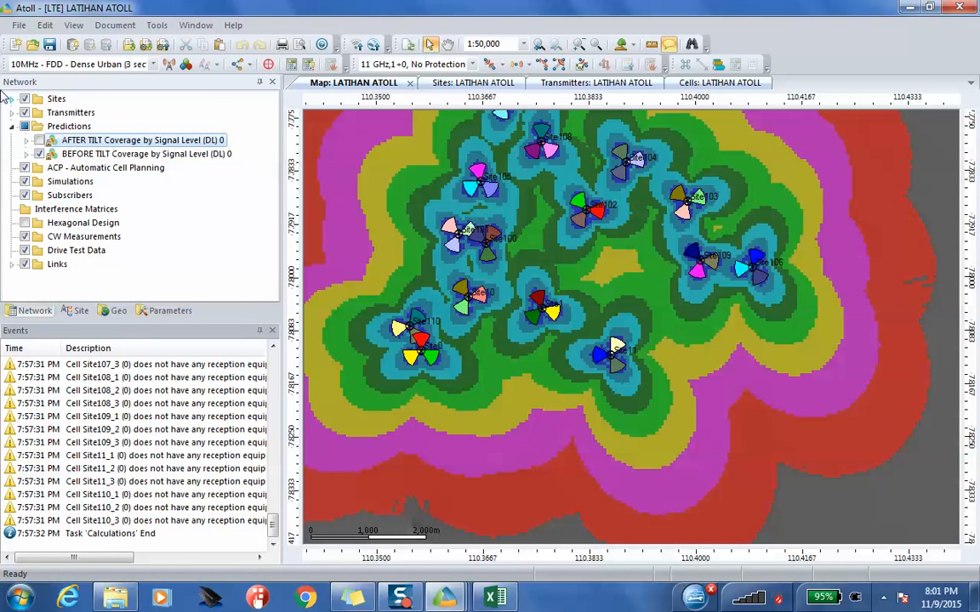
- Set Site11_1's mechanical downtilt to 7° and recalculate the AFTER TILT coverage prediction
{"action": "double_click", "coordinate": [615, 345]}
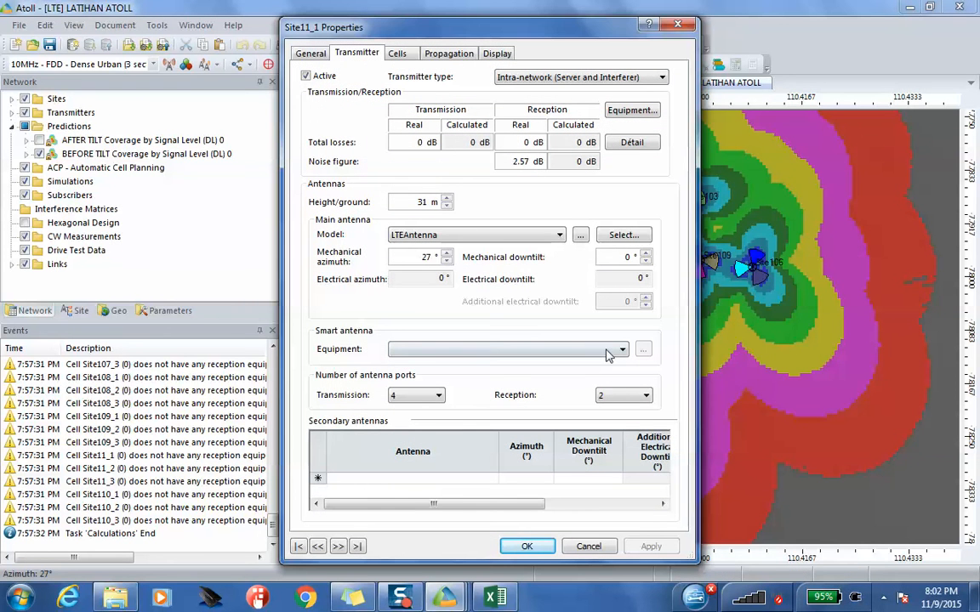
{"action": "type", "text": "7"}
{"action": "left_click", "coordinate": [651, 546]}
{"action": "left_click", "coordinate": [546, 548]}
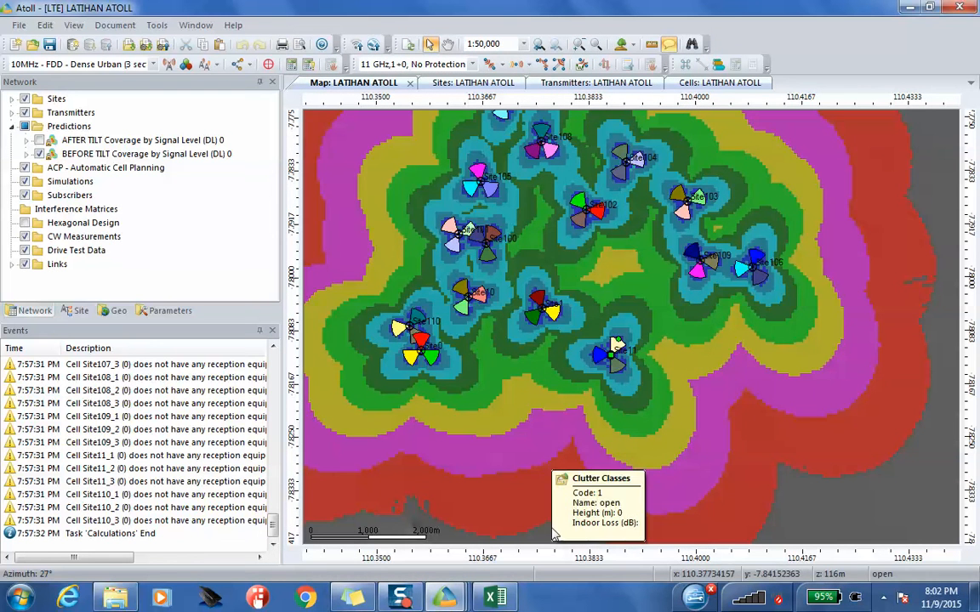
{"action": "right_click", "coordinate": [74, 143]}
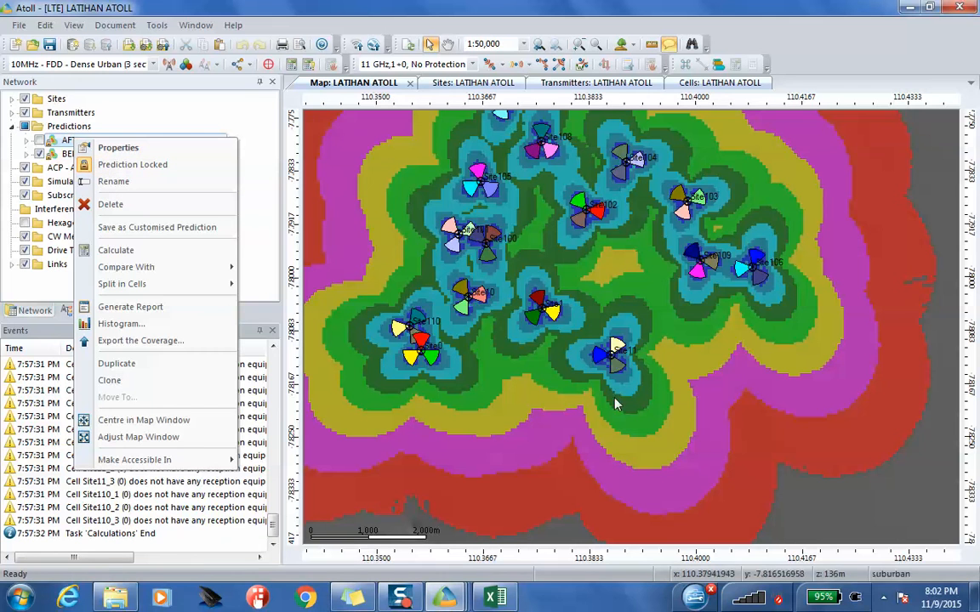
{"action": "left_click", "coordinate": [164, 257]}
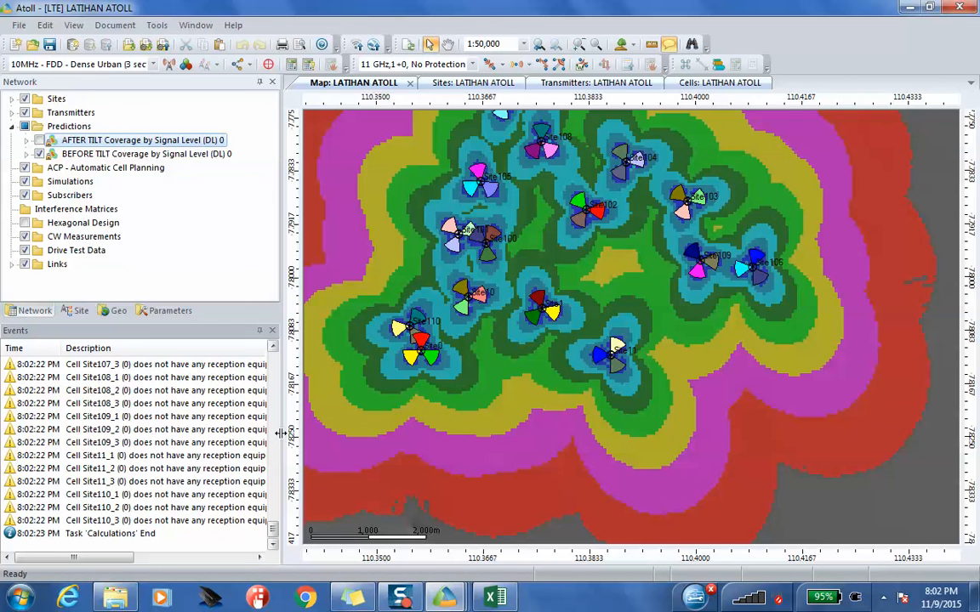
- Compare the recalculated AFTER TILT coverage with the BEFORE TILT coverage around Site11 by repeatedly showing and hiding it
{"action": "left_click", "coordinate": [38, 143]}
{"action": "left_click", "coordinate": [38, 143]}
{"action": "left_click", "coordinate": [38, 141]}
{"action": "left_click", "coordinate": [38, 141]}
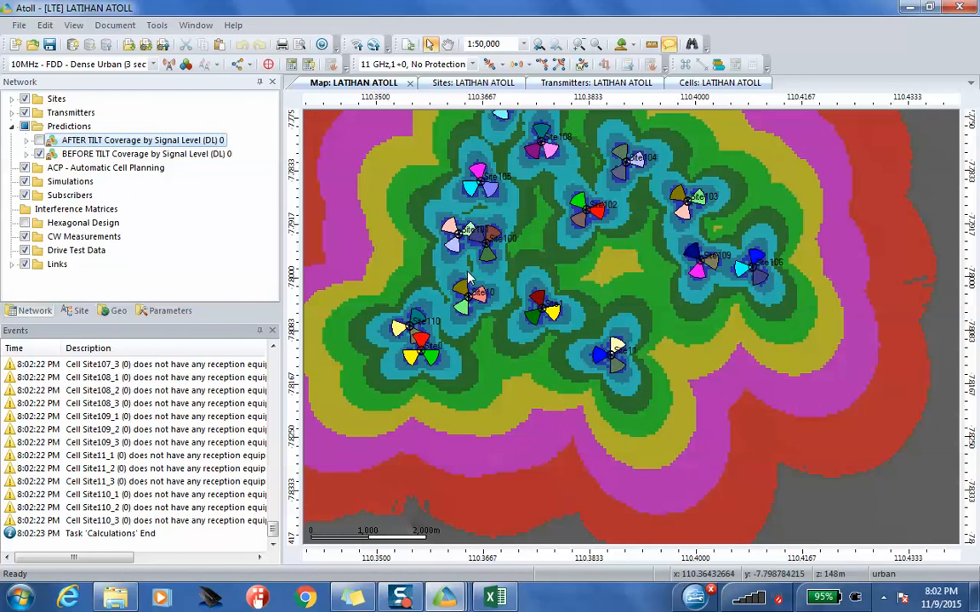
{"action": "left_click", "coordinate": [38, 142]}
{"action": "left_click", "coordinate": [38, 141]}
{"action": "left_click", "coordinate": [39, 141]}
{"action": "left_click", "coordinate": [38, 141]}
{"action": "left_click", "coordinate": [38, 141]}
{"action": "left_click", "coordinate": [39, 141]}
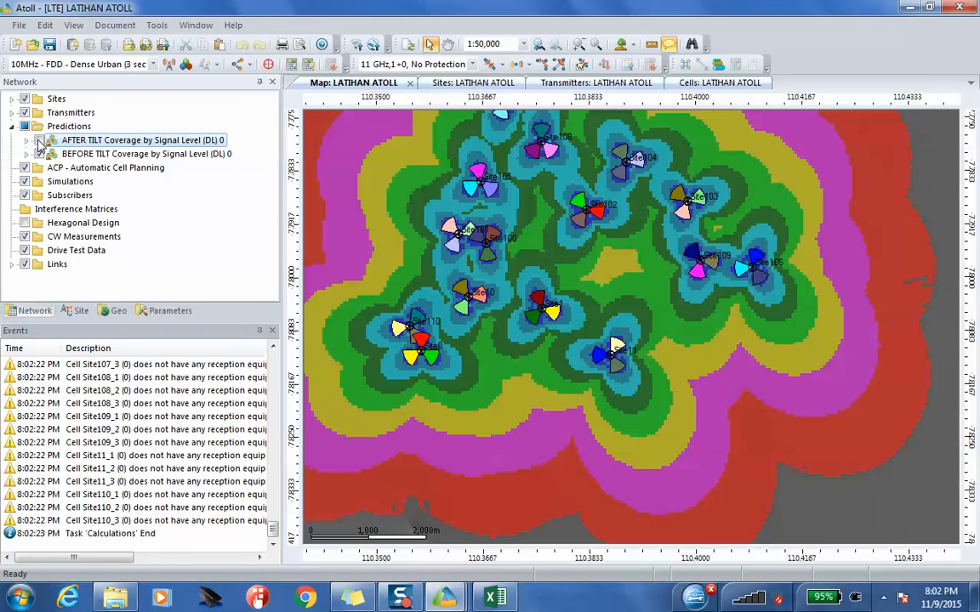
{"action": "left_click", "coordinate": [38, 142]}
{"action": "left_click", "coordinate": [38, 141]}
{"action": "left_click", "coordinate": [39, 141]}
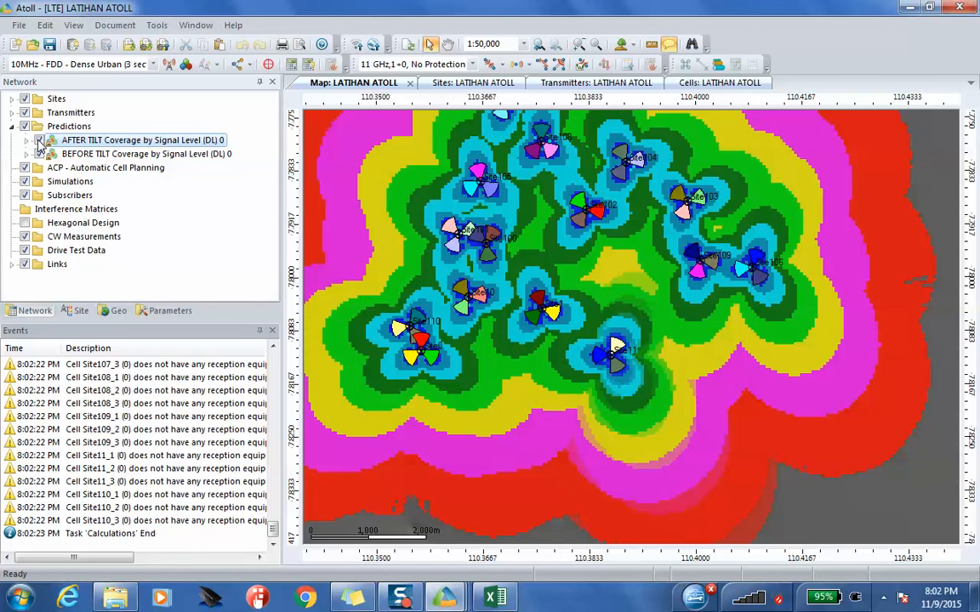
- Hide and redisplay the AFTER TILT coverage, and examine the signal level zones around Site11 with both predictions shown
{"action": "left_click", "coordinate": [38, 141]}
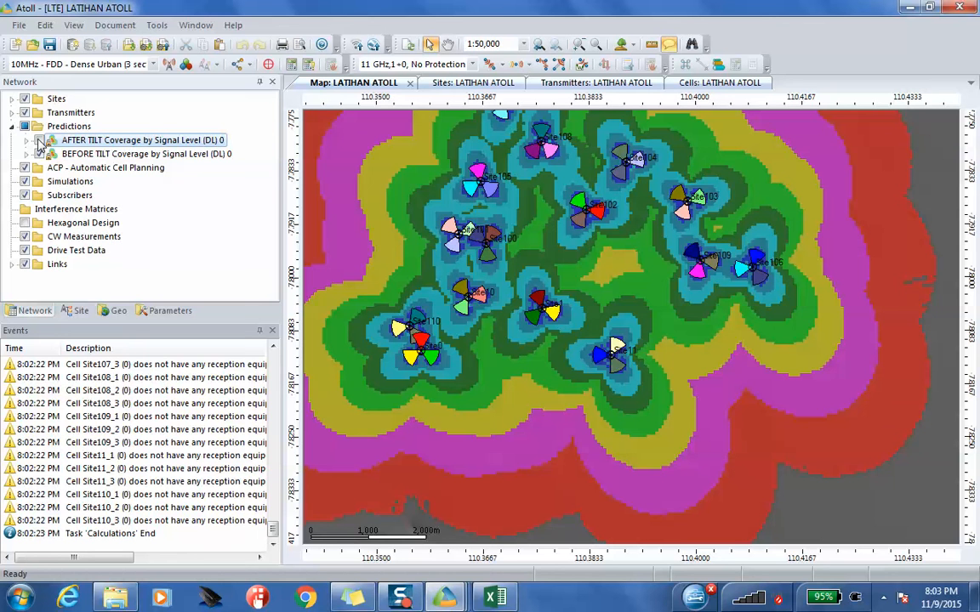
{"action": "left_click", "coordinate": [39, 142]}
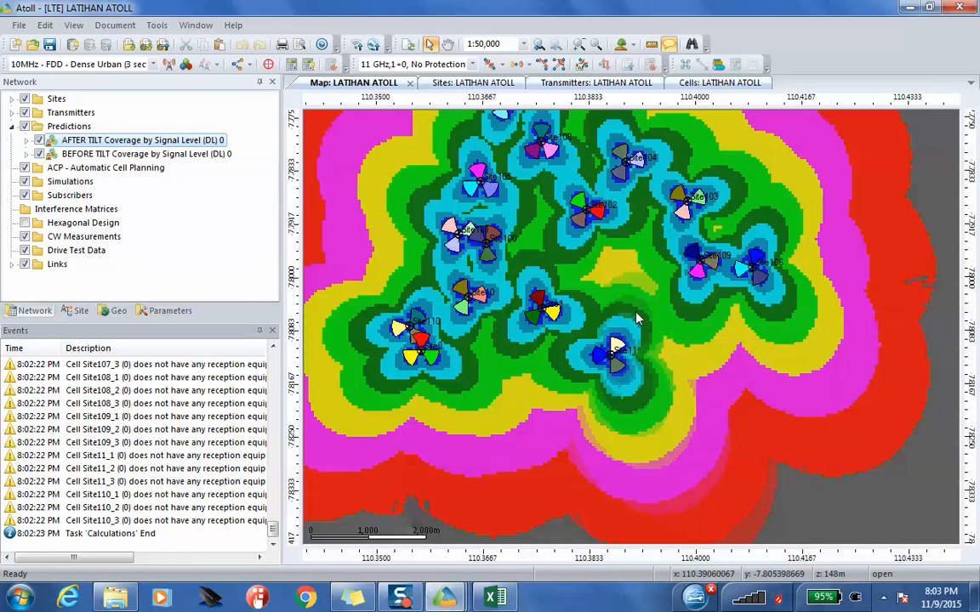
{"action": "mouse_move", "coordinate": [631, 393]}
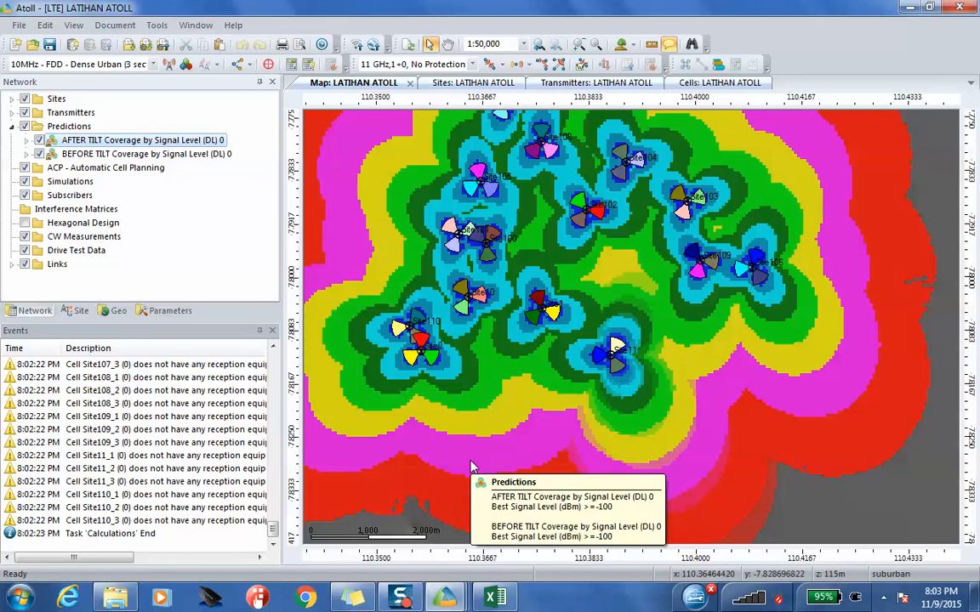
{"action": "mouse_move", "coordinate": [443, 598]}
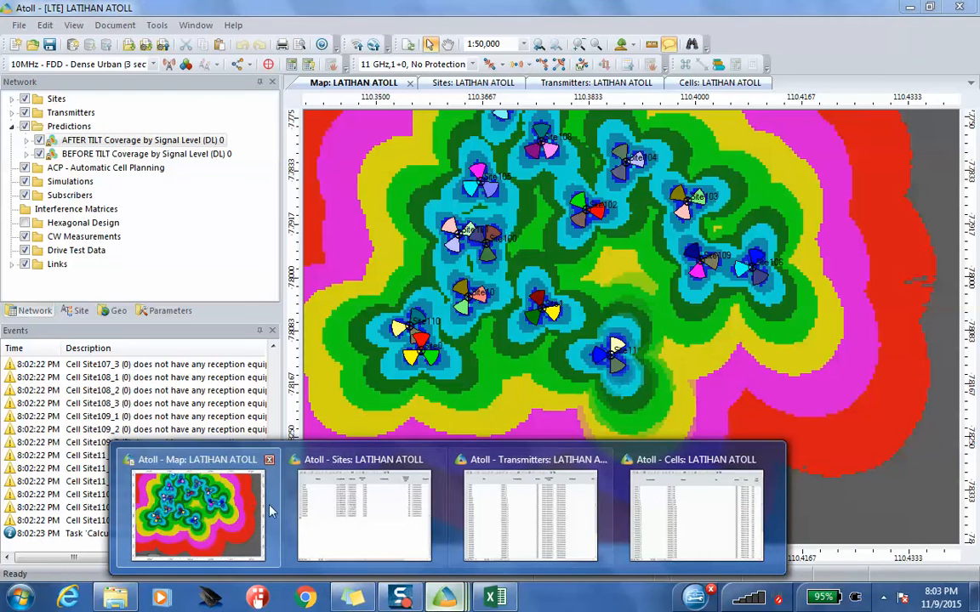